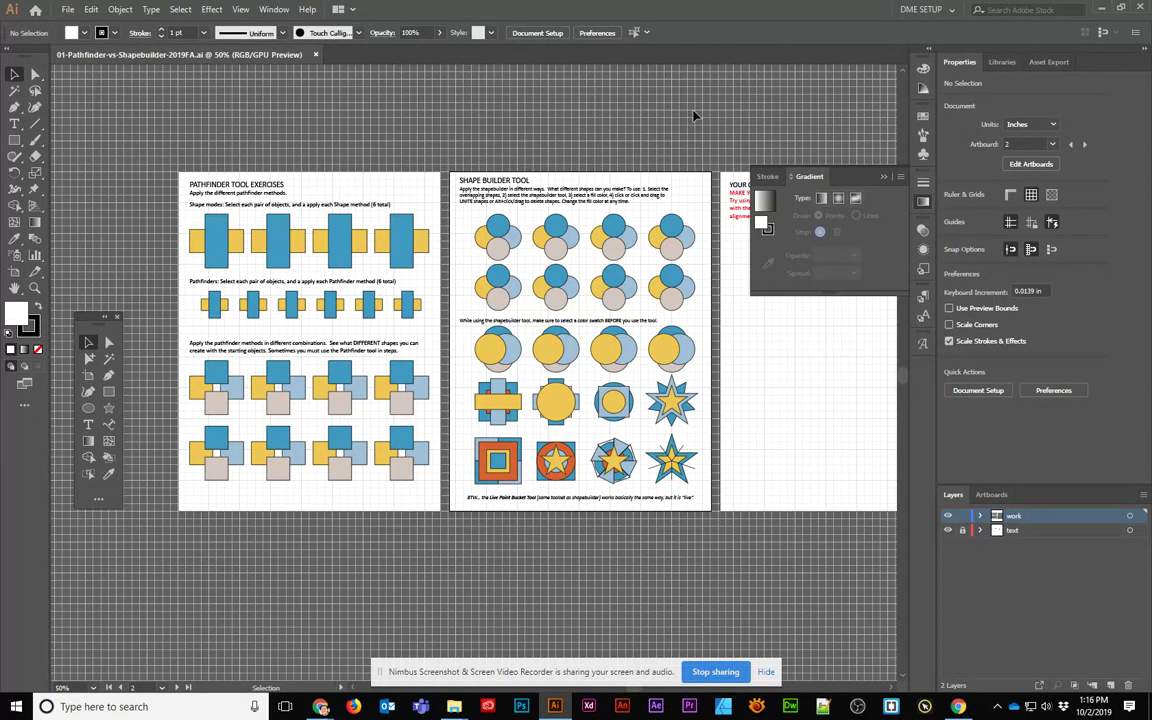
Step: Pan and zoom from 50% to 100% onto the Pathfinder Tool Exercises page
left_click_drag(400, 328, 488, 340)
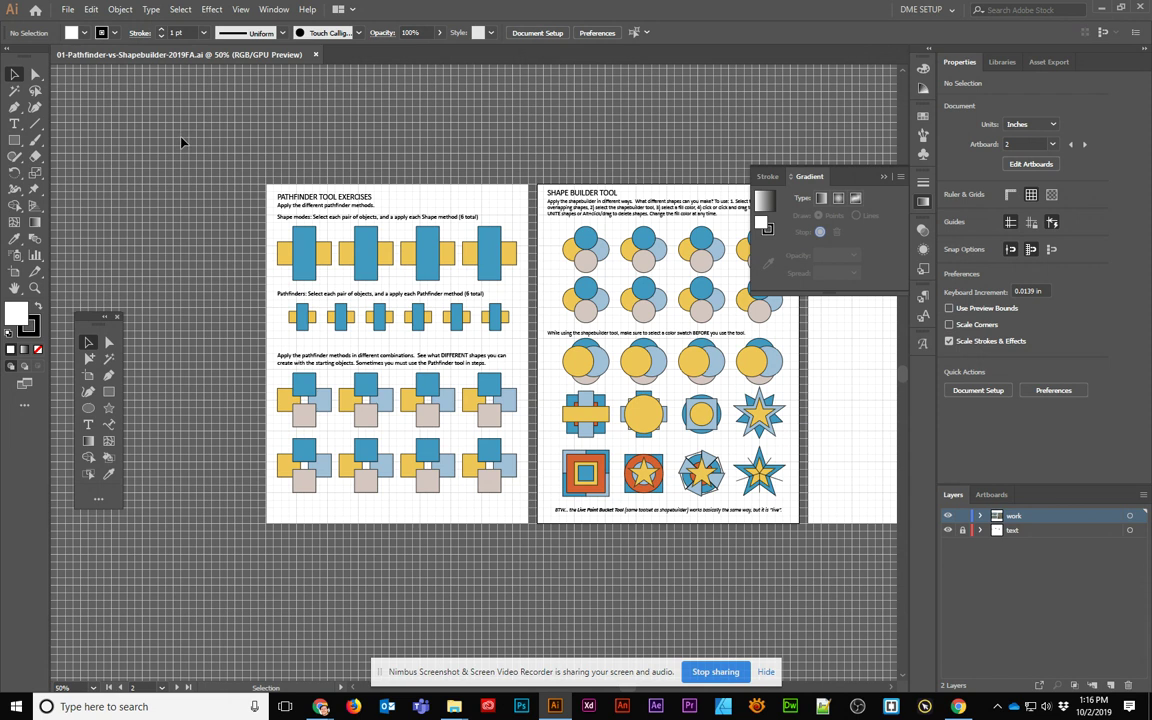
scroll(474, 366, "up", 2)
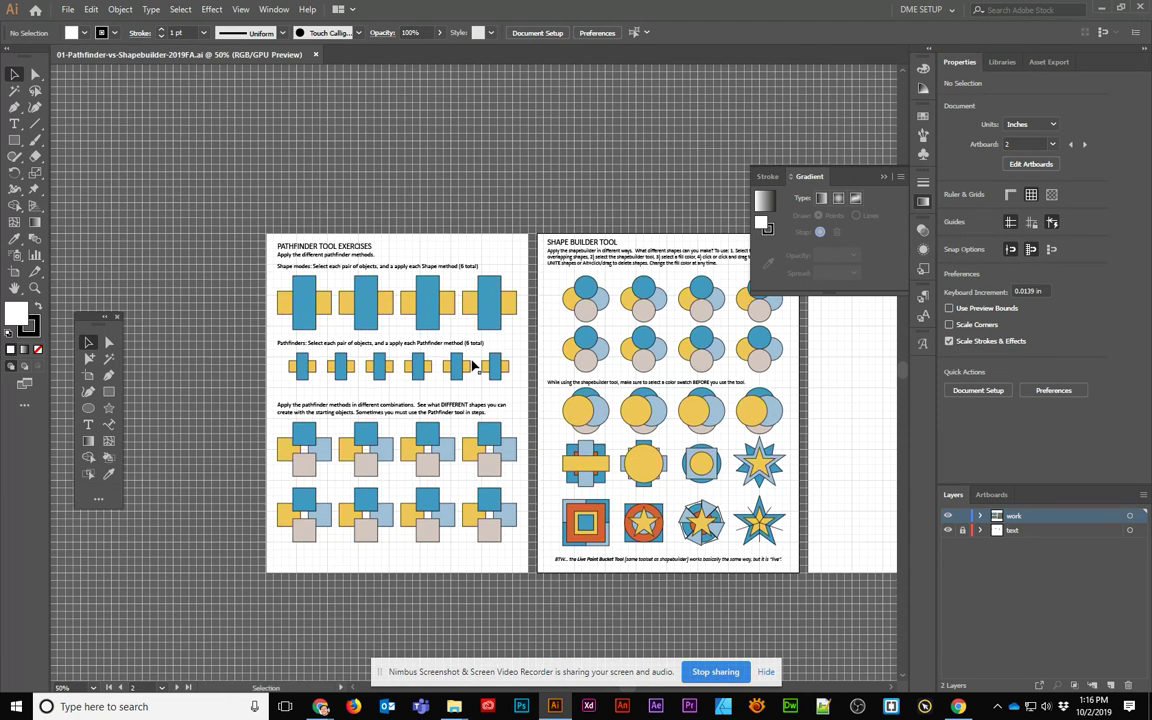
scroll(474, 366, "left", 1)
scroll(474, 366, "up", 2)
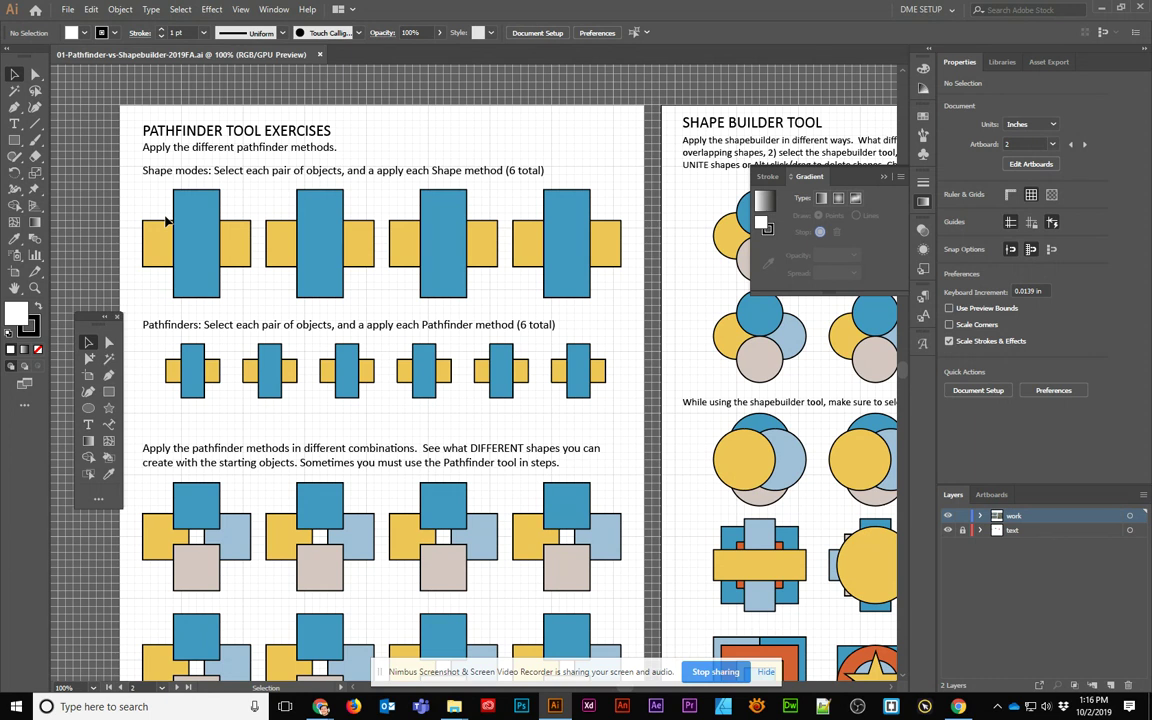
Step: Trial-select shapes on the page, ending with the first Shape-modes pair's blue and yellow bars selected
left_click(195, 229)
left_click(235, 238)
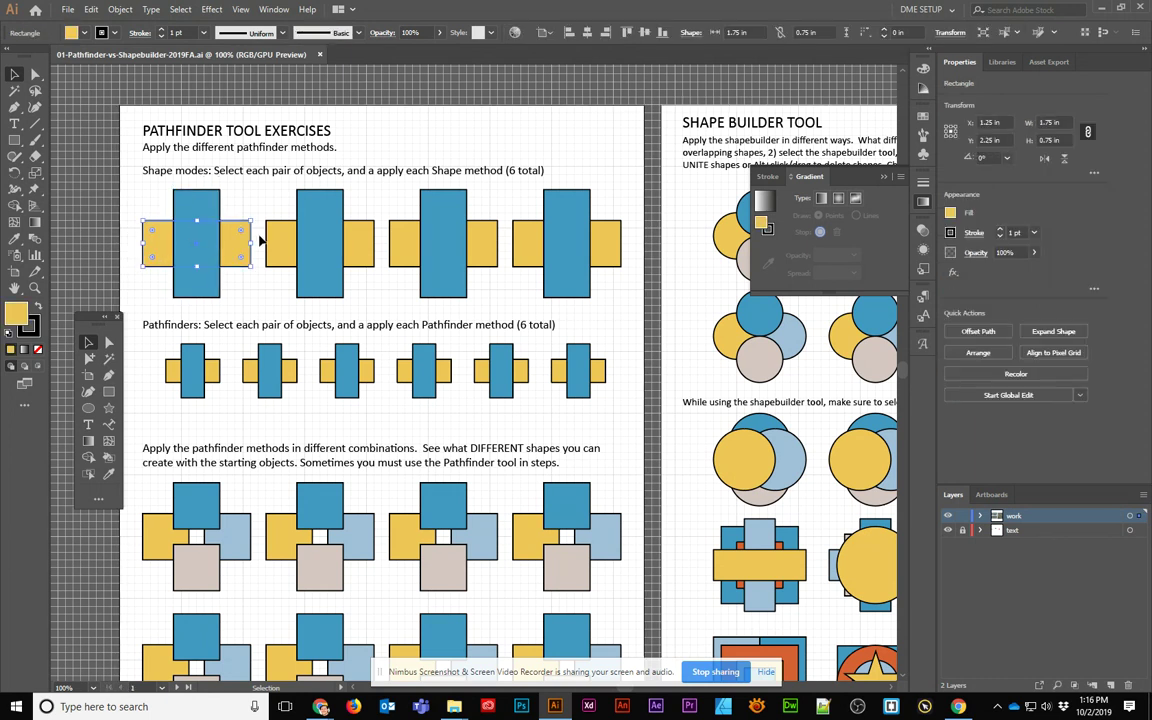
left_click(302, 214)
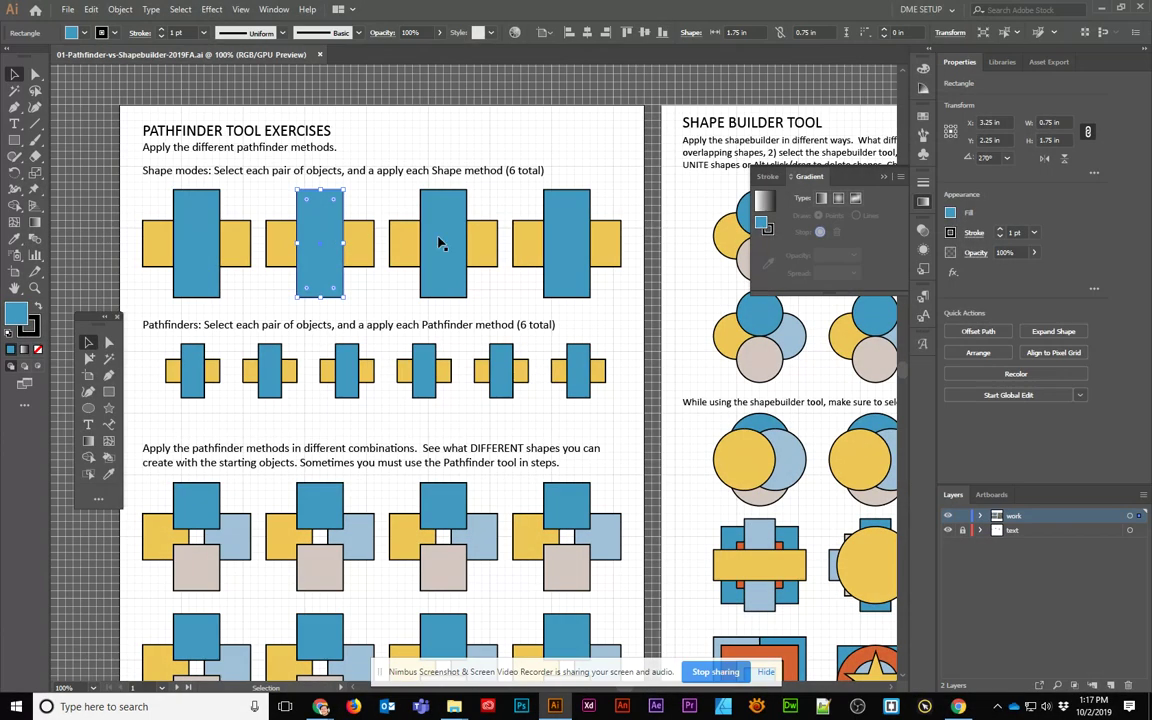
left_click_drag(449, 466, 493, 177)
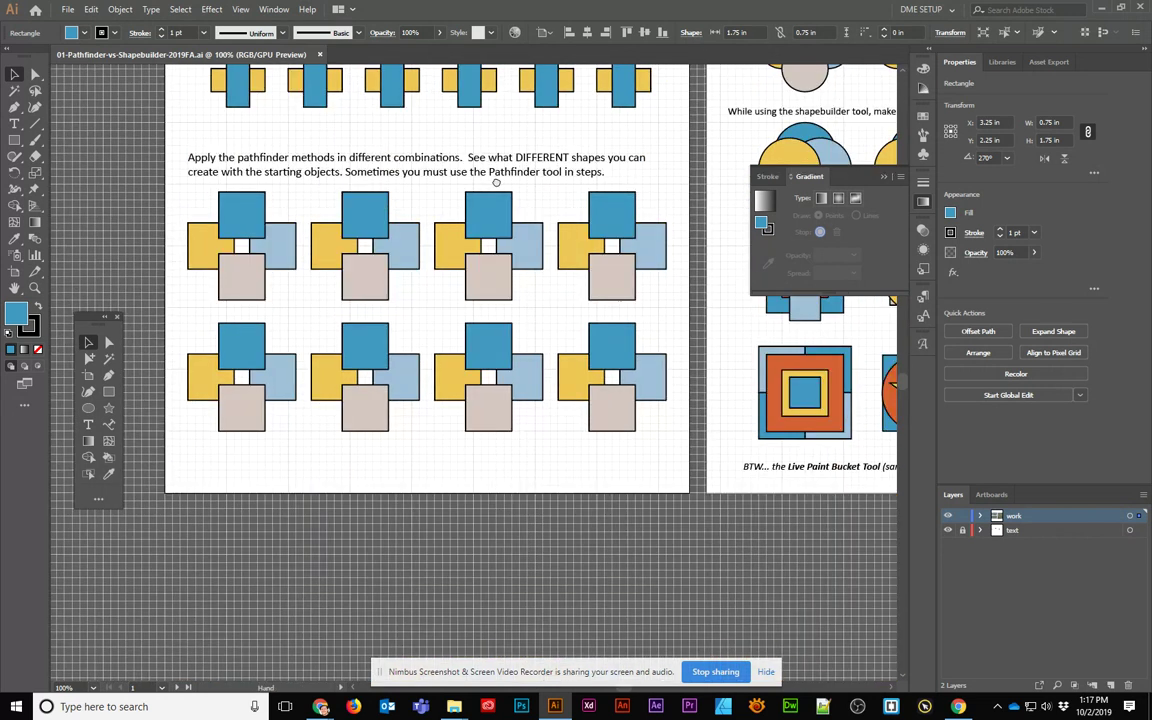
left_click(192, 205)
left_click(233, 213)
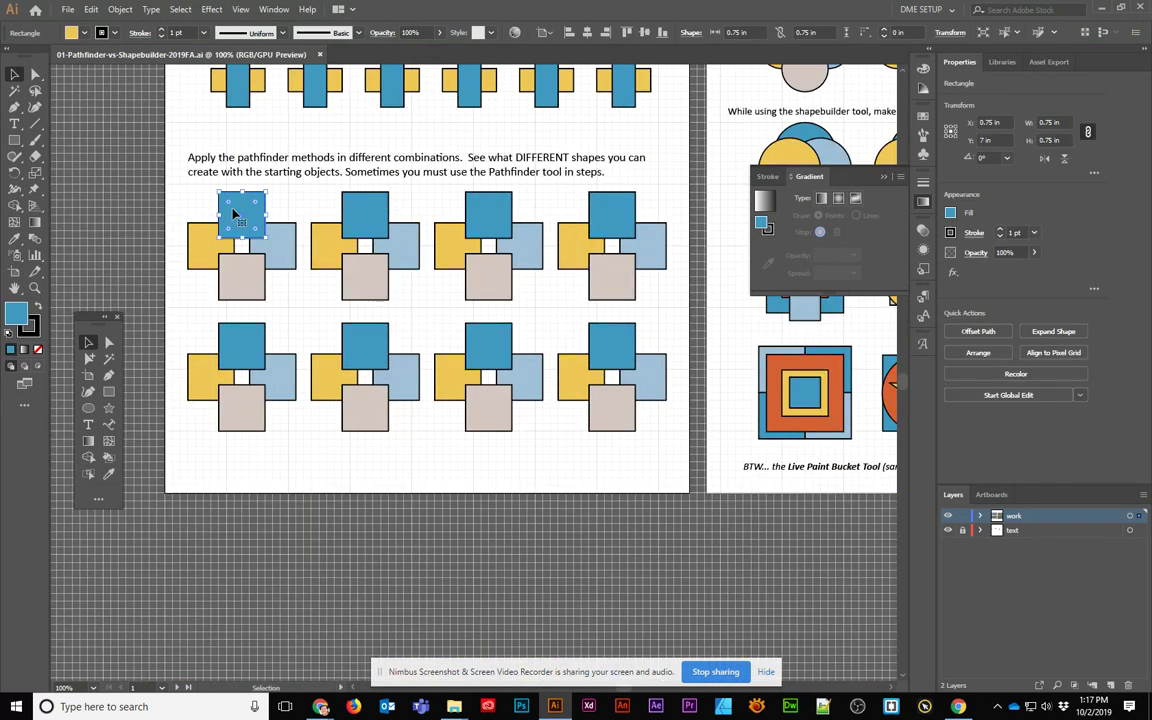
left_click(272, 235)
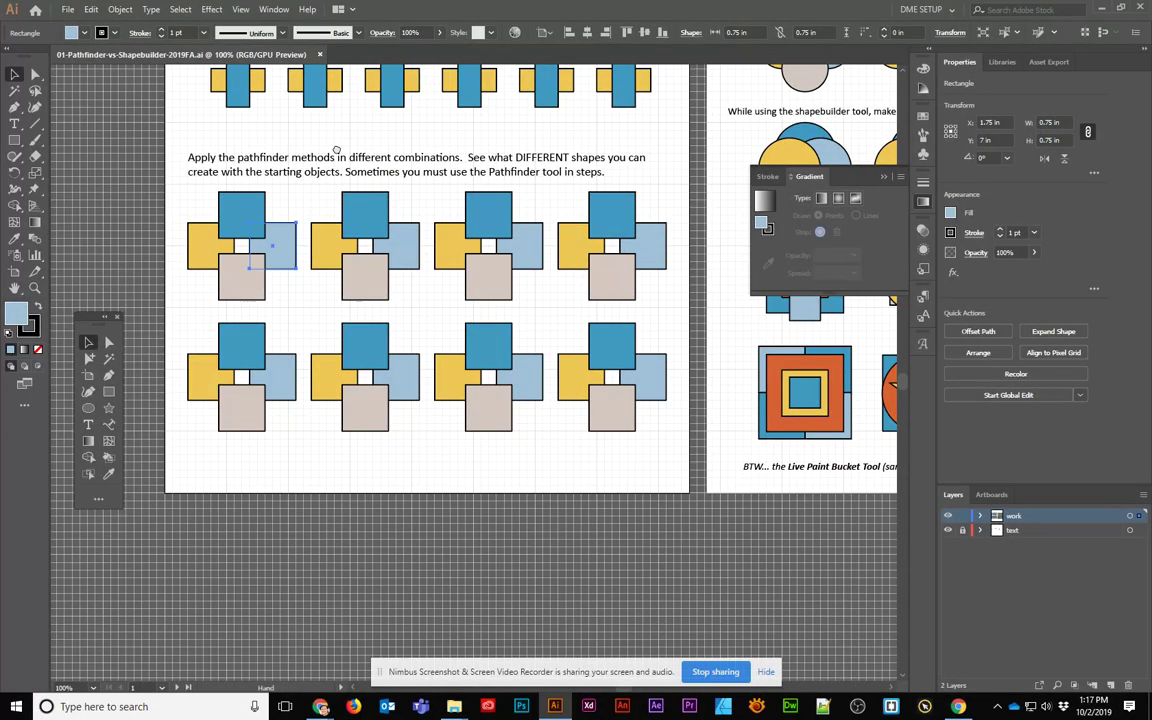
left_click_drag(336, 149, 322, 546)
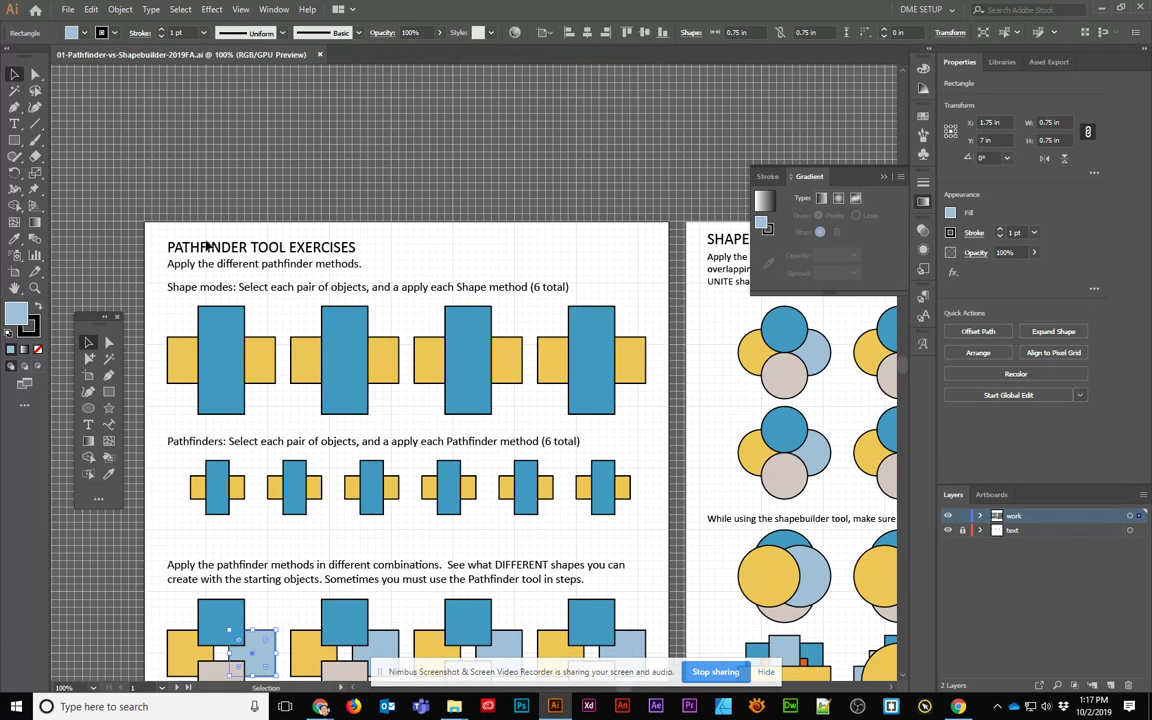
left_click(208, 353)
left_click(175, 361, "shift")
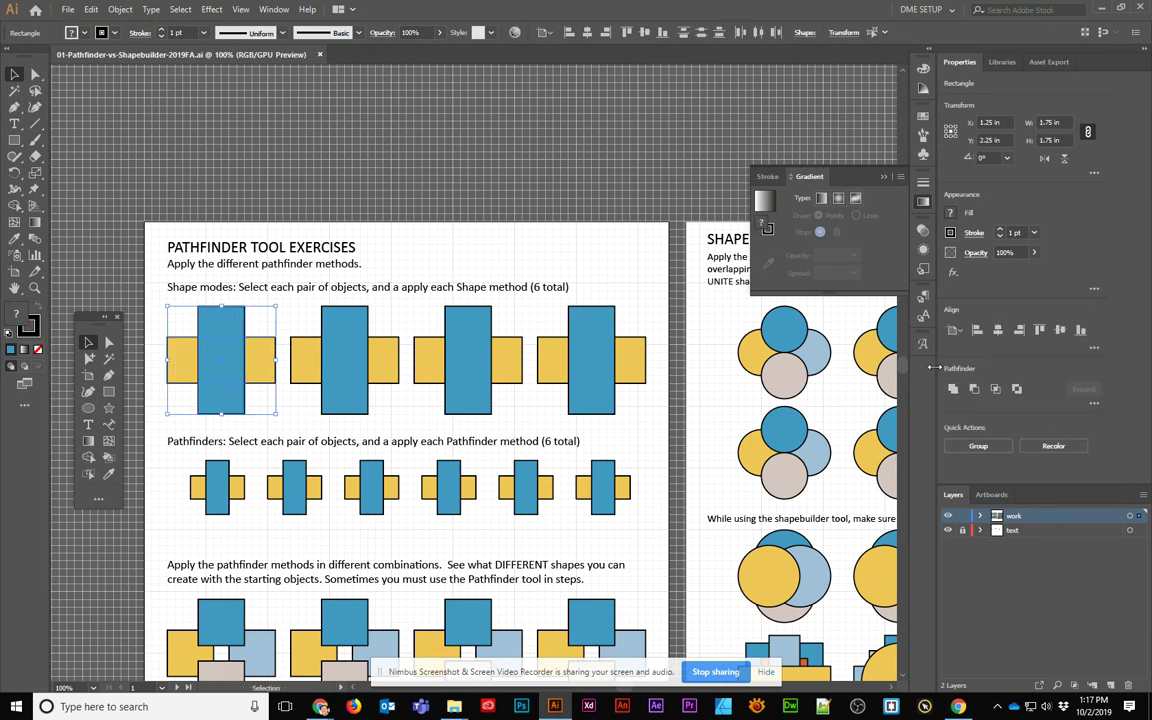
Step: Narrow the side panels, switch to Essentials Classic, then return to the DME SETUP workspace
left_click_drag(907, 345, 950, 345)
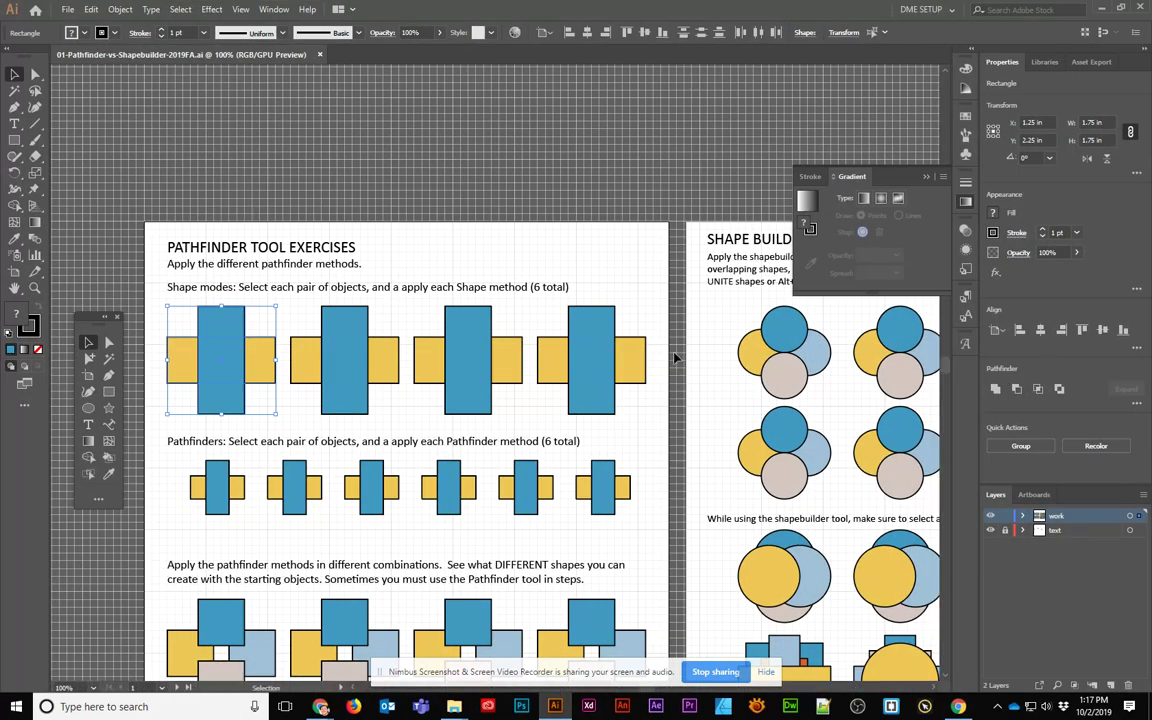
left_click(943, 10)
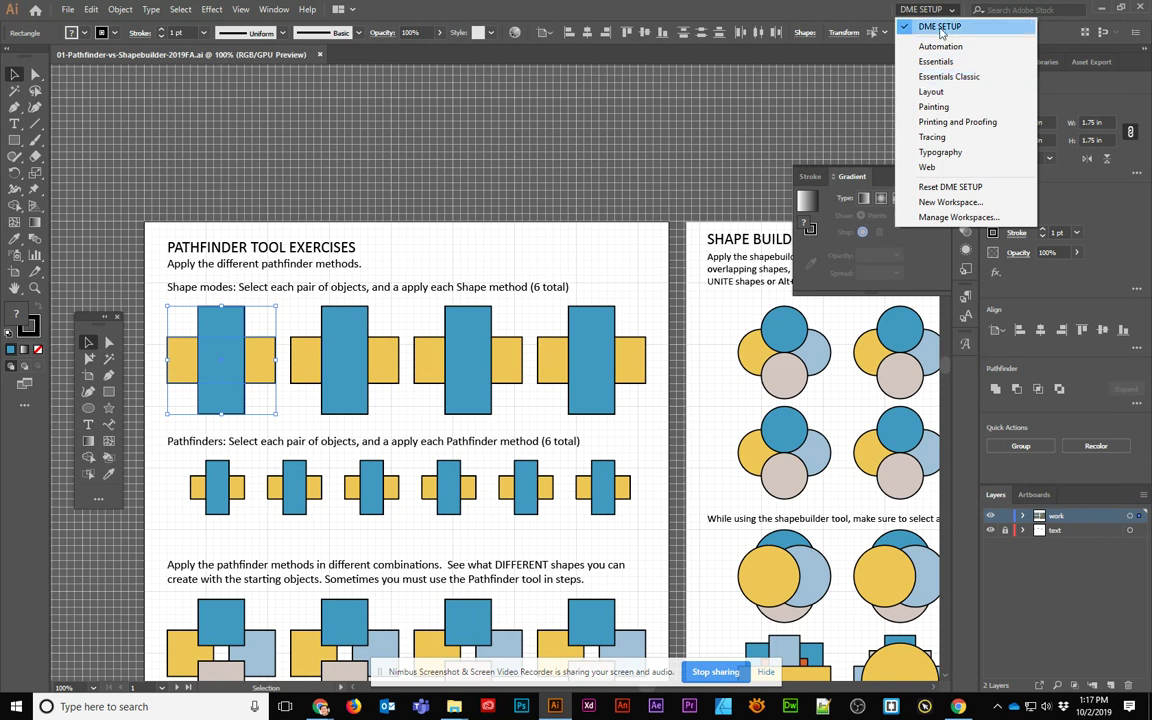
left_click(944, 77)
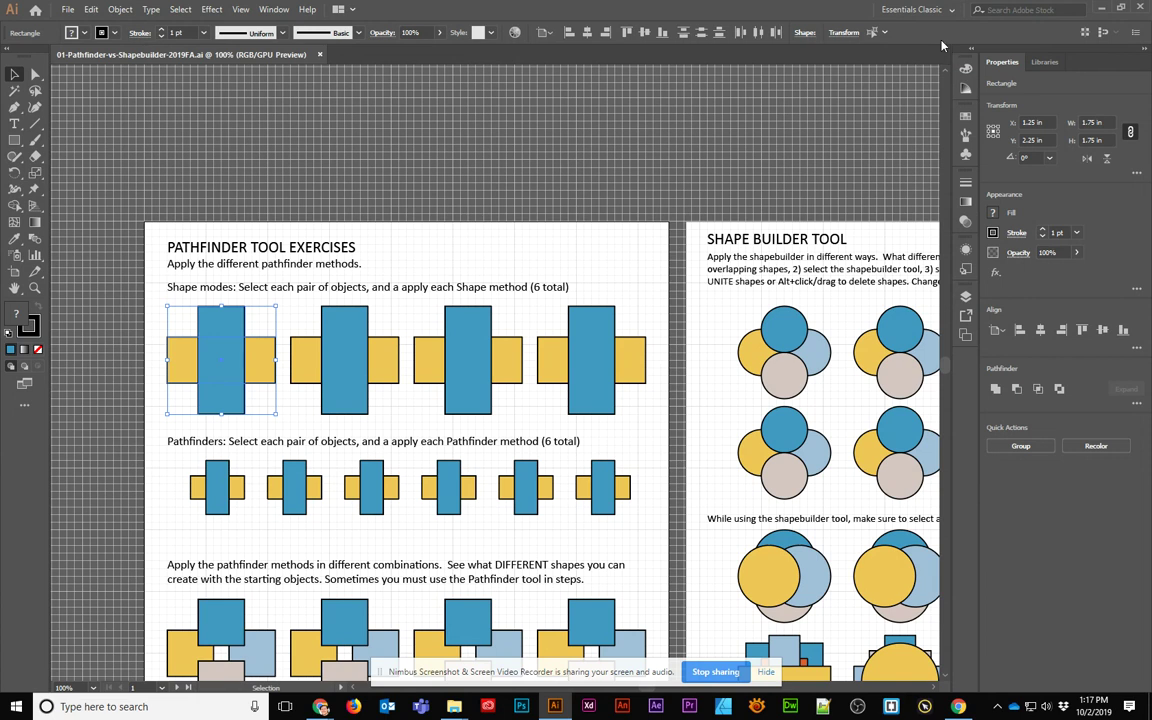
left_click(918, 9)
left_click(913, 38)
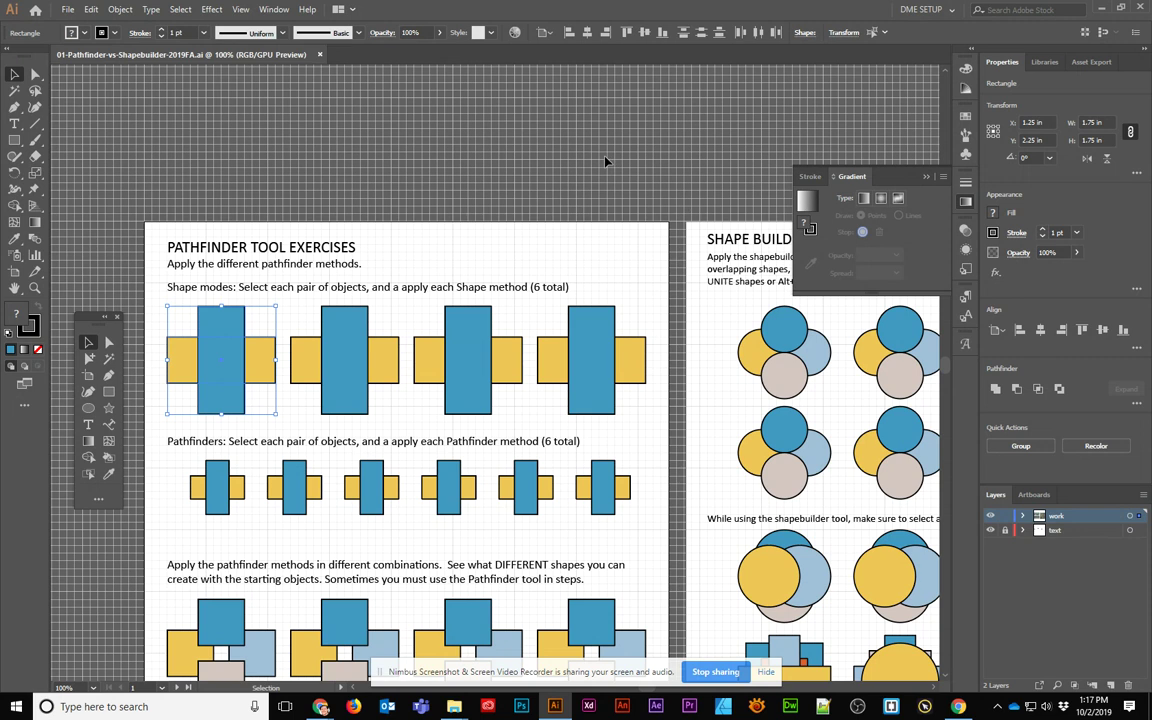
Step: Open the Pathfinder panel from the Window menu and expand the Properties Pathfinder options
left_click(275, 10)
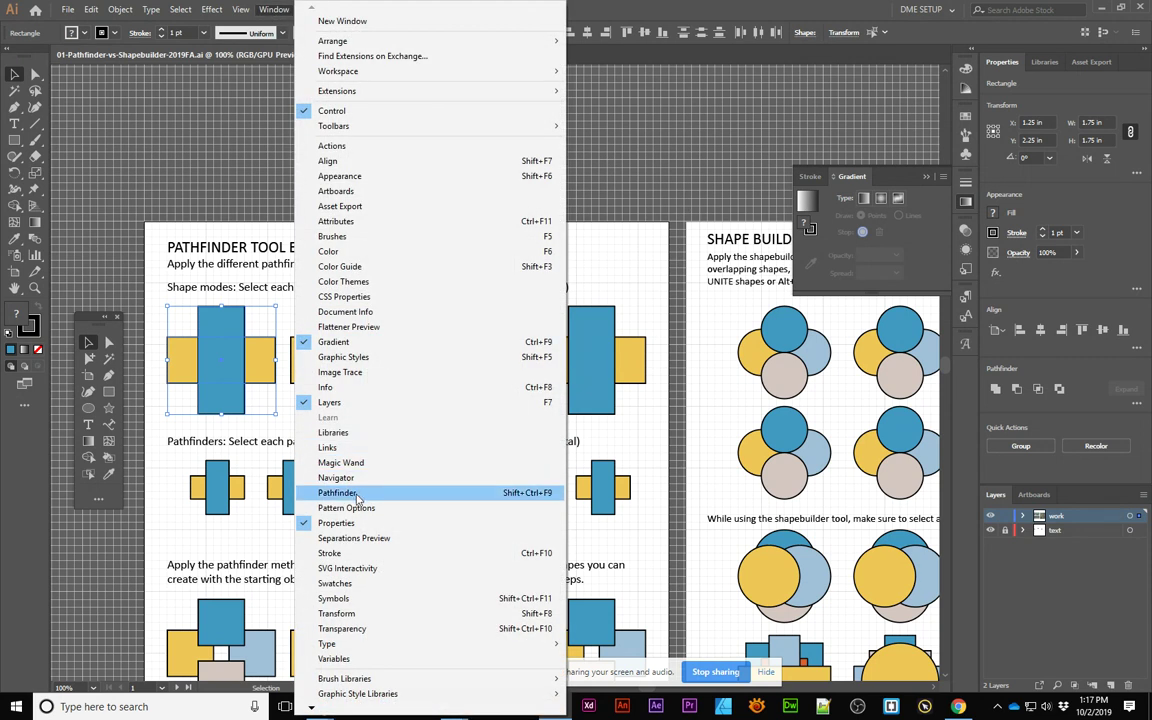
left_click(390, 492)
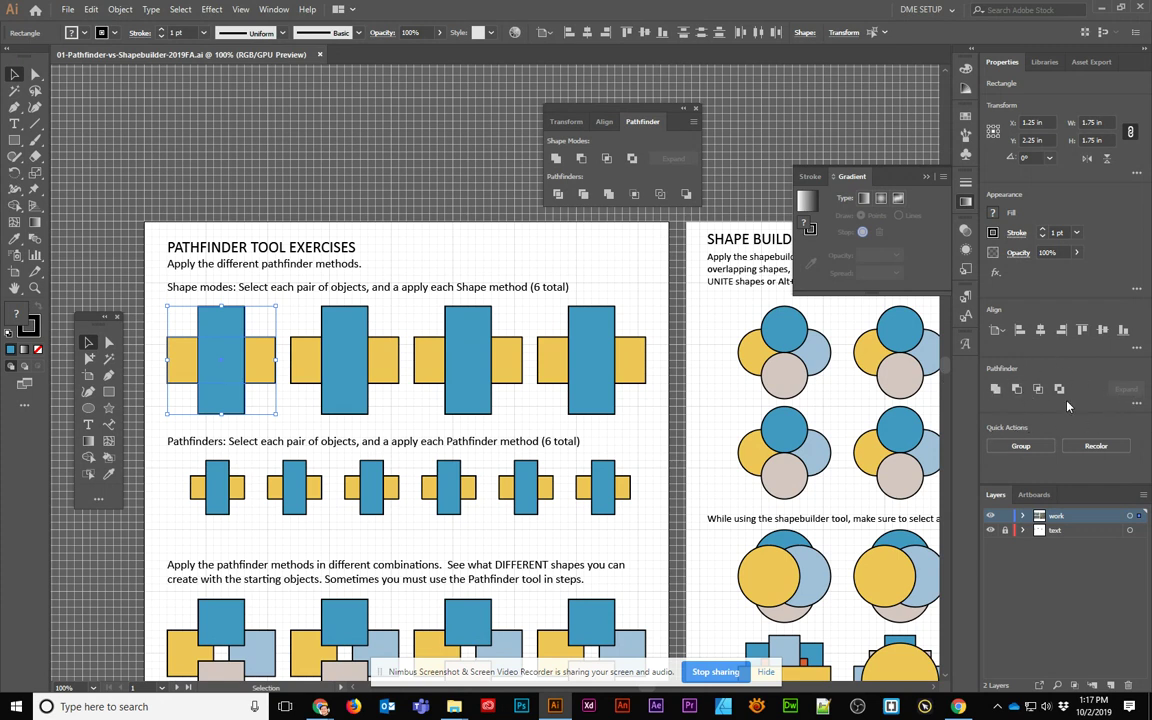
left_click(1137, 405)
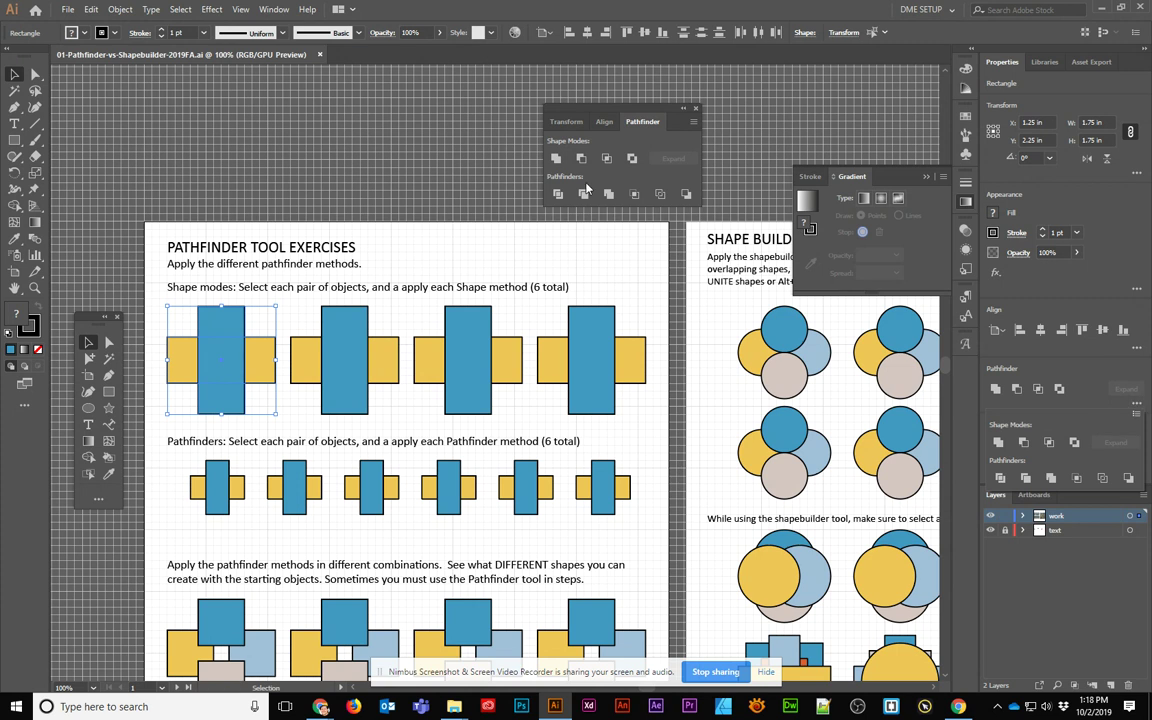
Step: Unite the first pair into a blue cross and apply Minus Front to the second pair
left_click(181, 326)
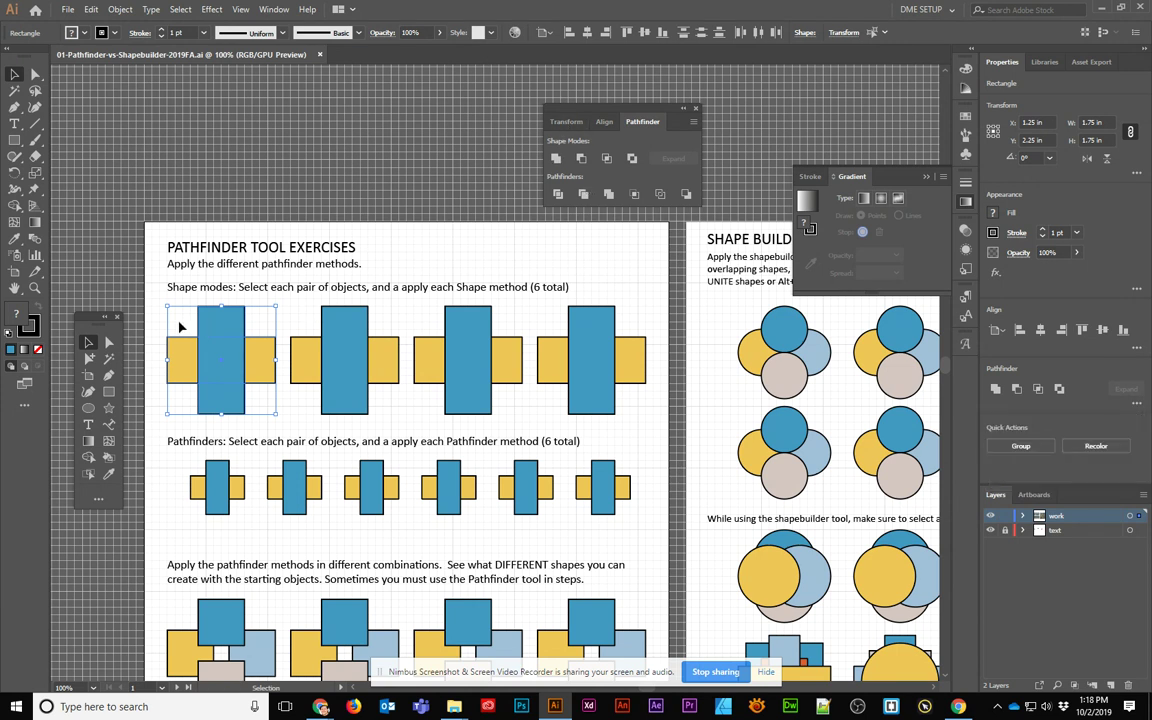
left_click(180, 322)
left_click_drag(170, 298, 232, 356)
left_click(557, 159)
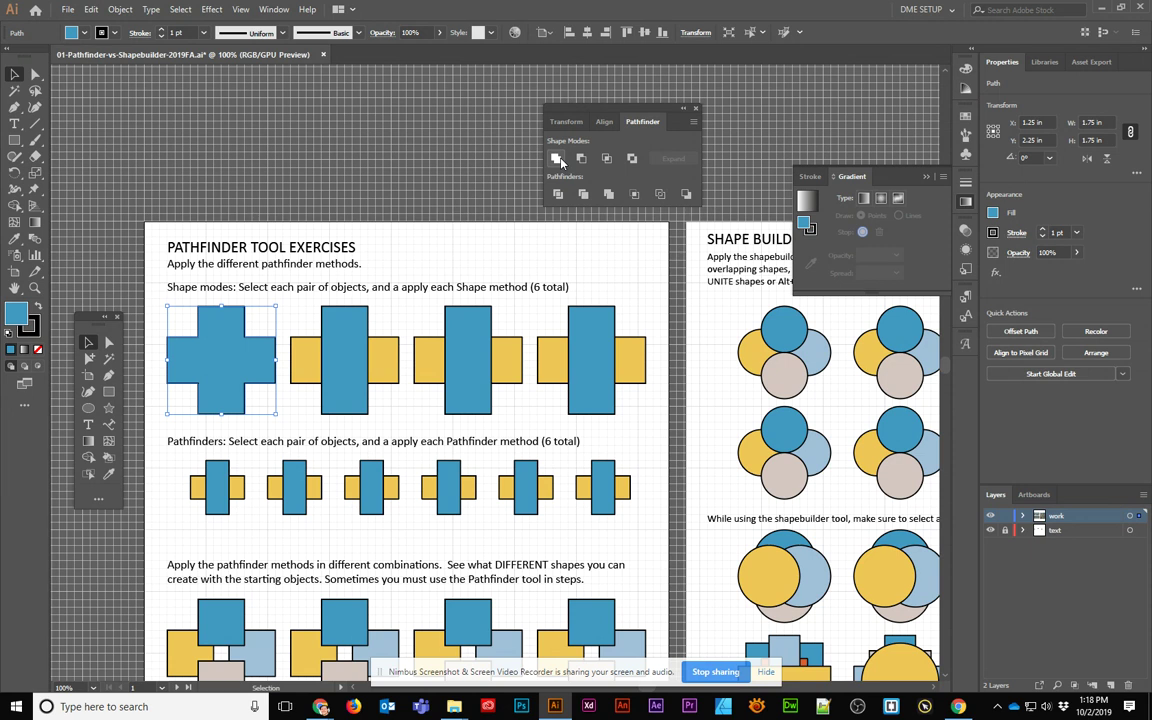
left_click(352, 382)
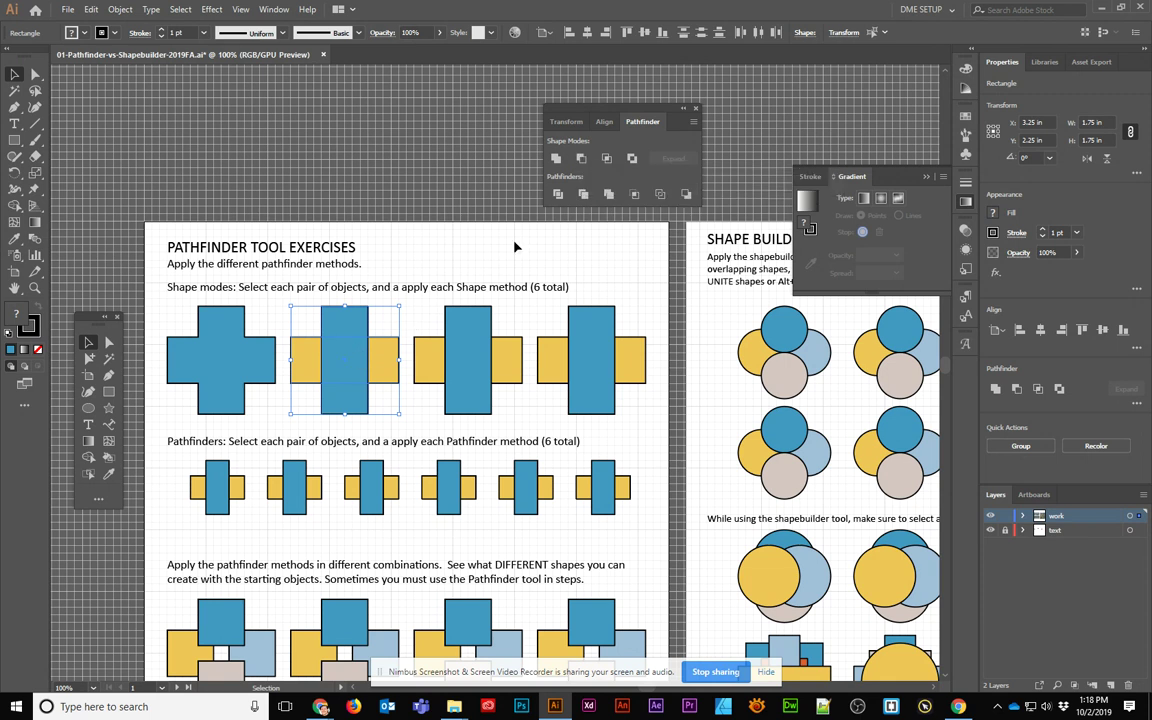
left_click(580, 160)
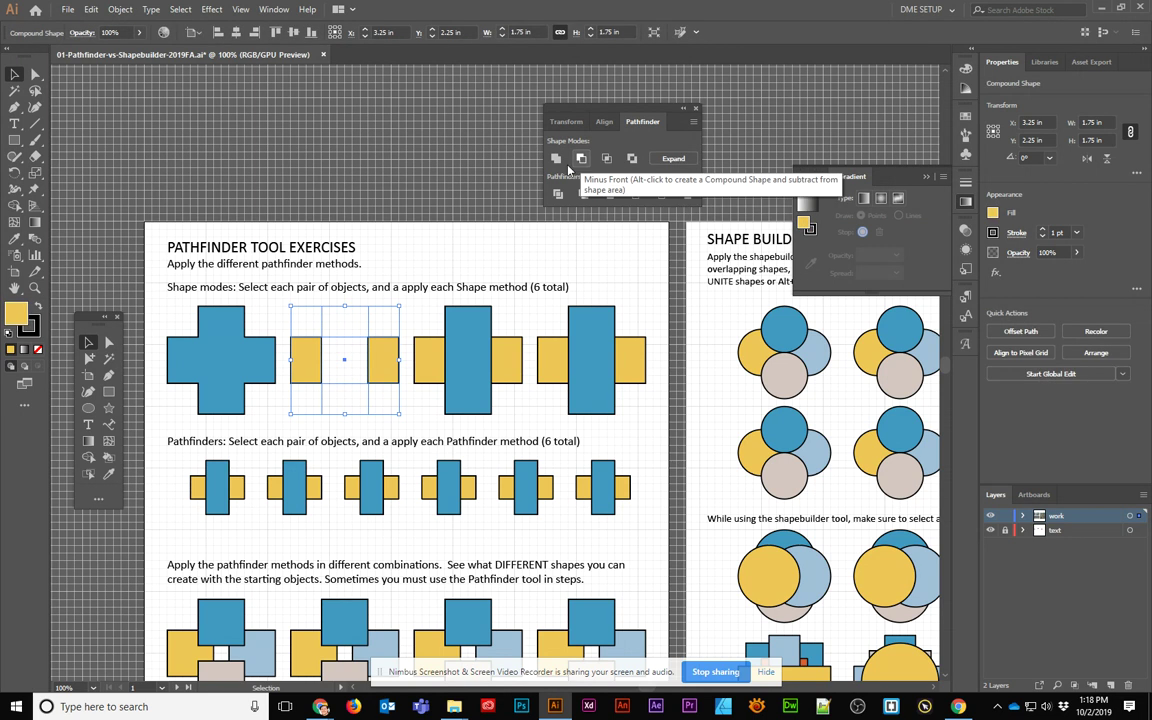
Step: Inspect the second pair's cut-out compound shape, then Expand it into a permanent path
double_click(330, 325)
left_click(329, 330)
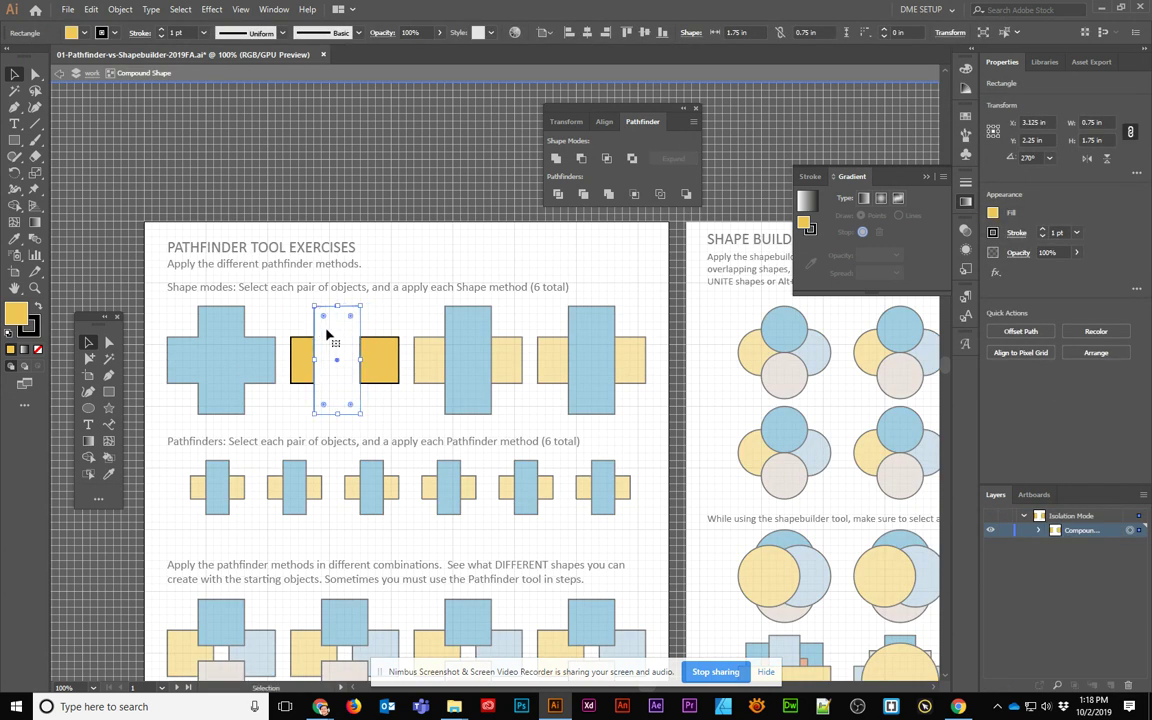
key("Escape")
left_click(380, 344)
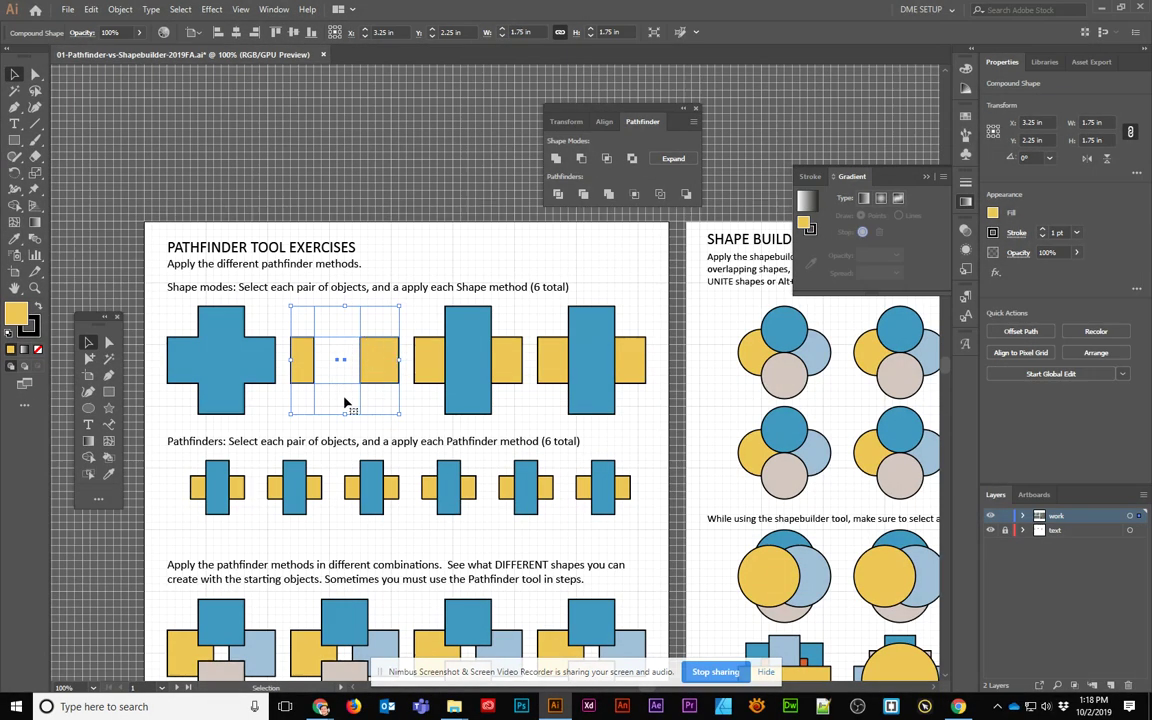
left_click(668, 161)
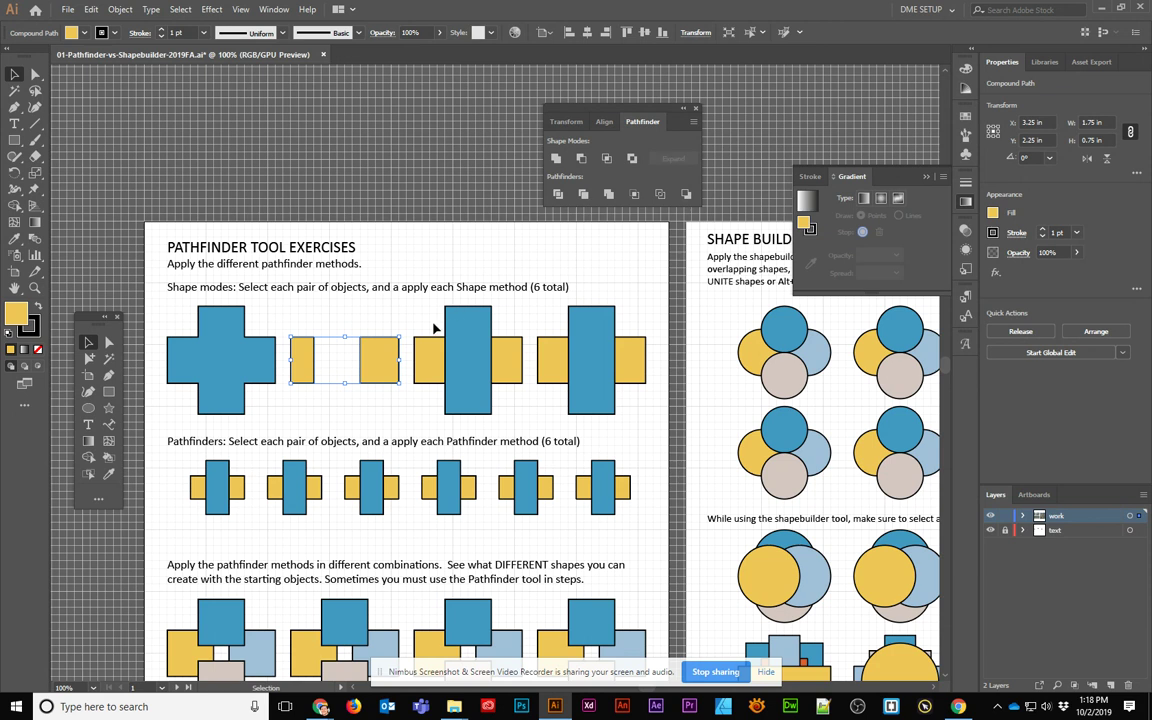
Step: Intersect the third pair into a blue square and Exclude the fourth pair's overlapping centre
left_click(497, 383)
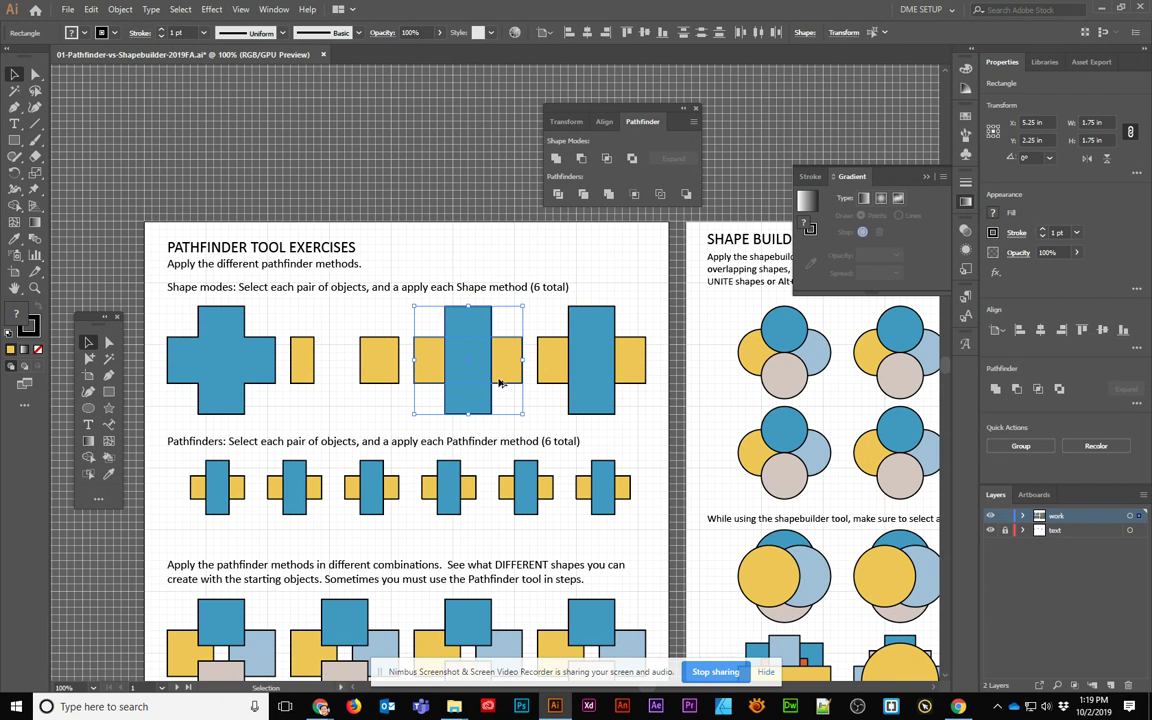
left_click(607, 159)
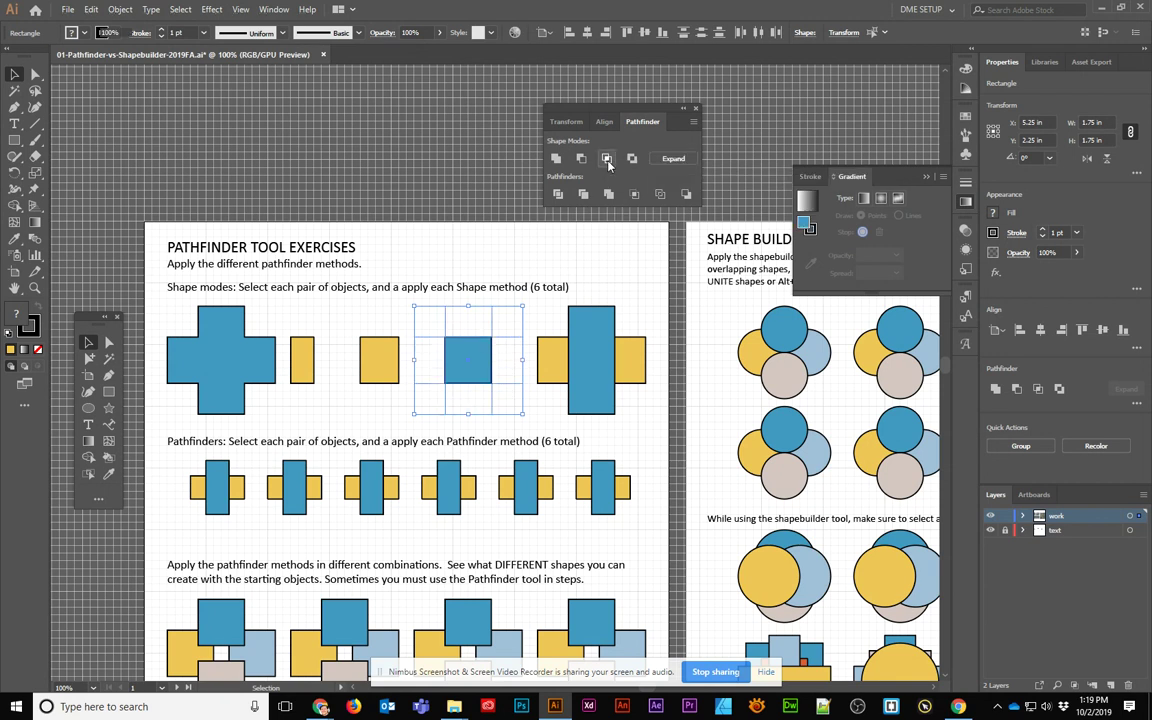
left_click(547, 334)
left_click(486, 372)
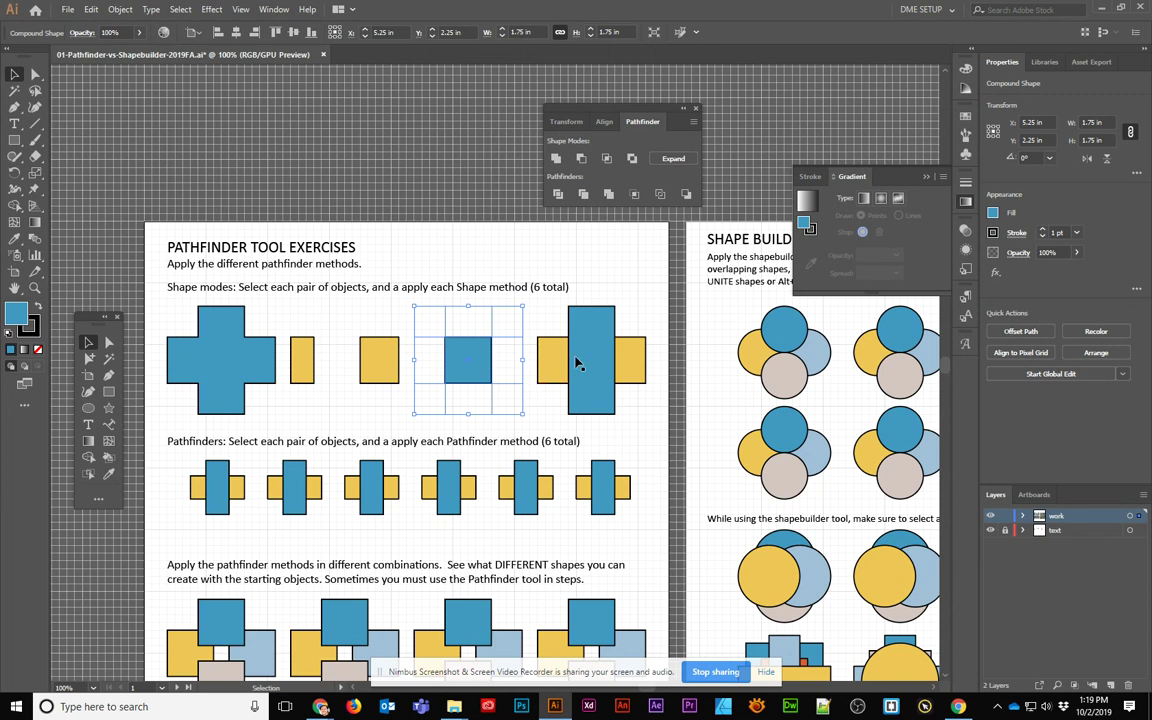
left_click(577, 365)
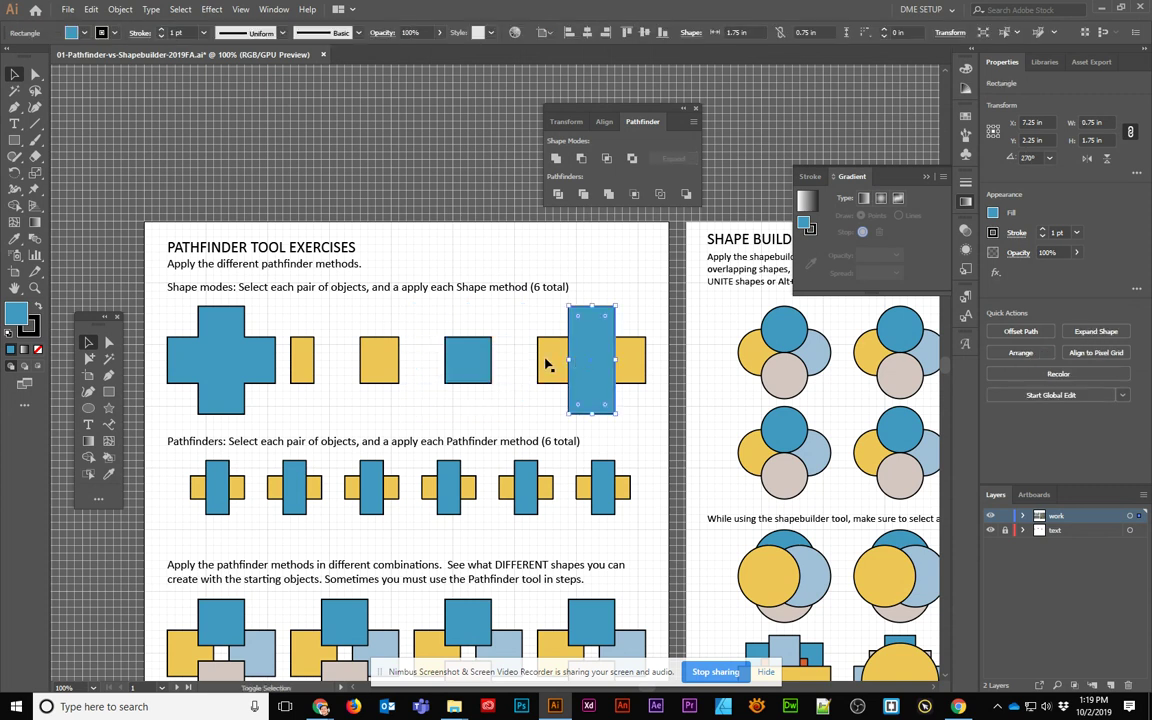
left_click(632, 163)
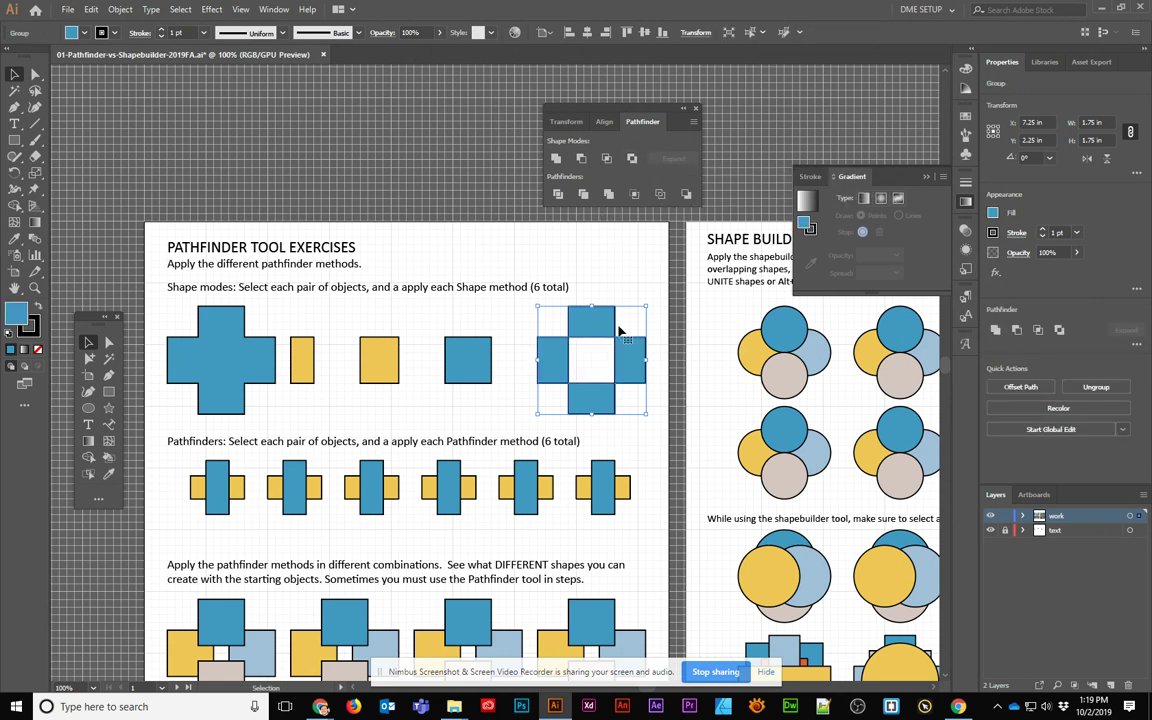
Step: Apply Divide to the first Pathfinders cross and centre it in view
left_click_drag(190, 461, 219, 500)
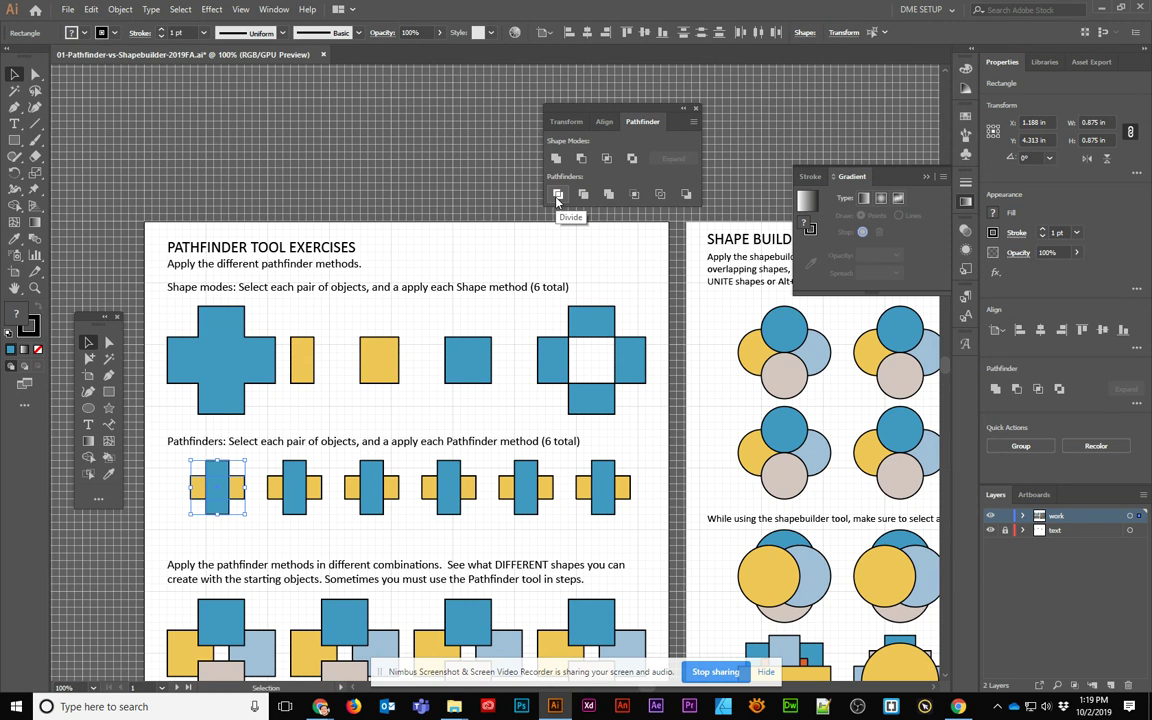
left_click(557, 197)
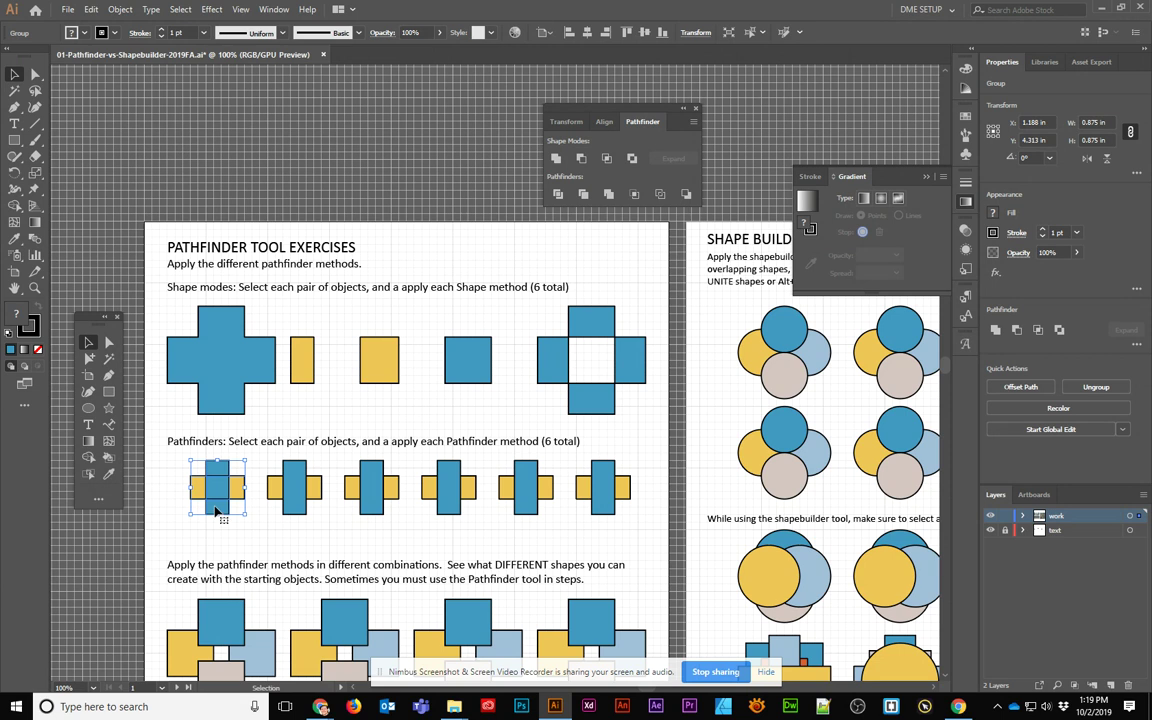
scroll(215, 510, "up", 4)
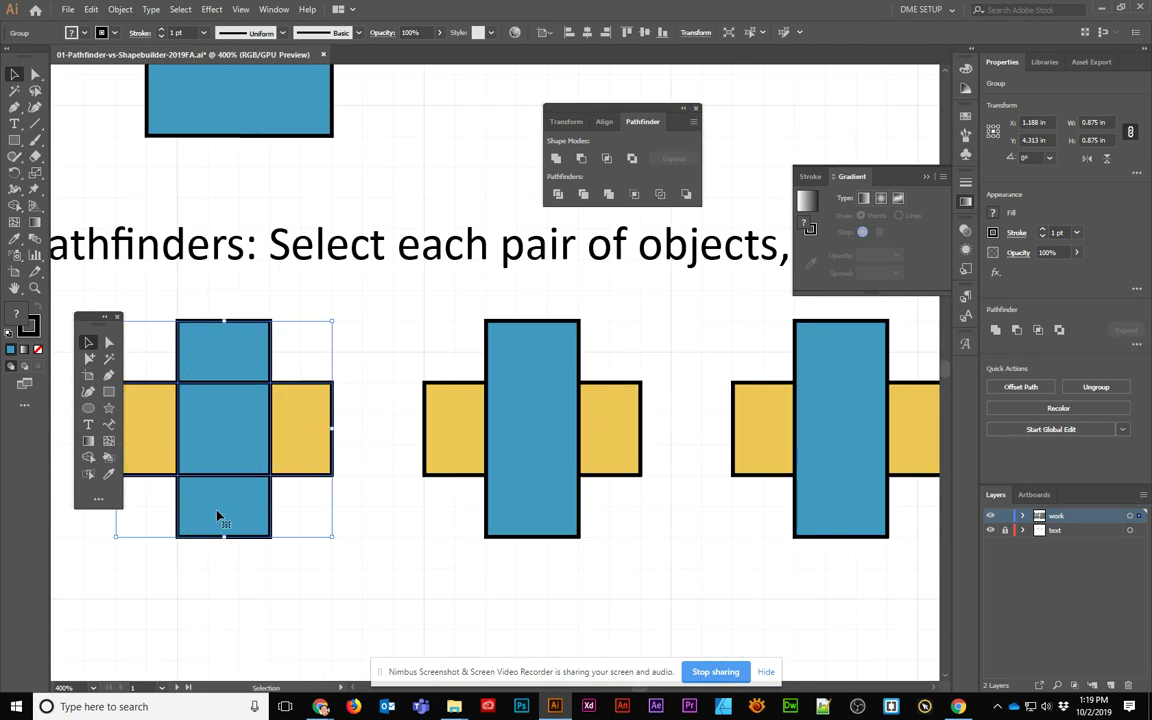
left_click_drag(218, 517, 419, 492)
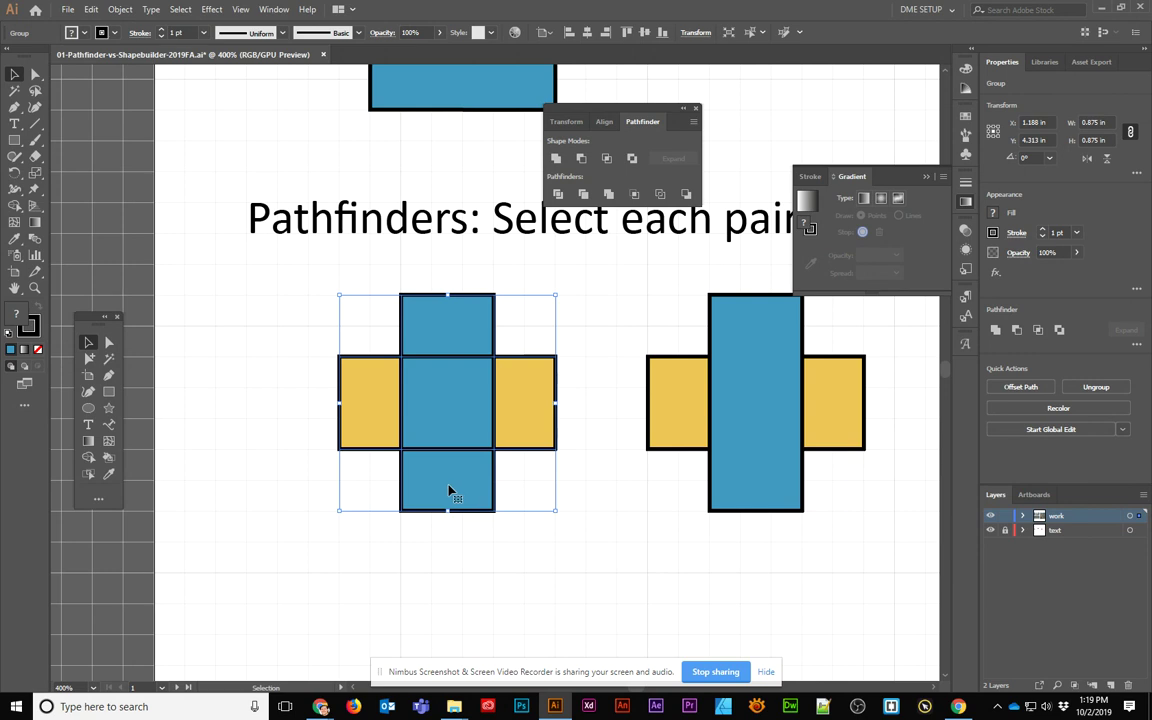
Step: Drag the divided cross's top, bottom, left and right pieces outward, then select the group
double_click(449, 490)
left_click(451, 489)
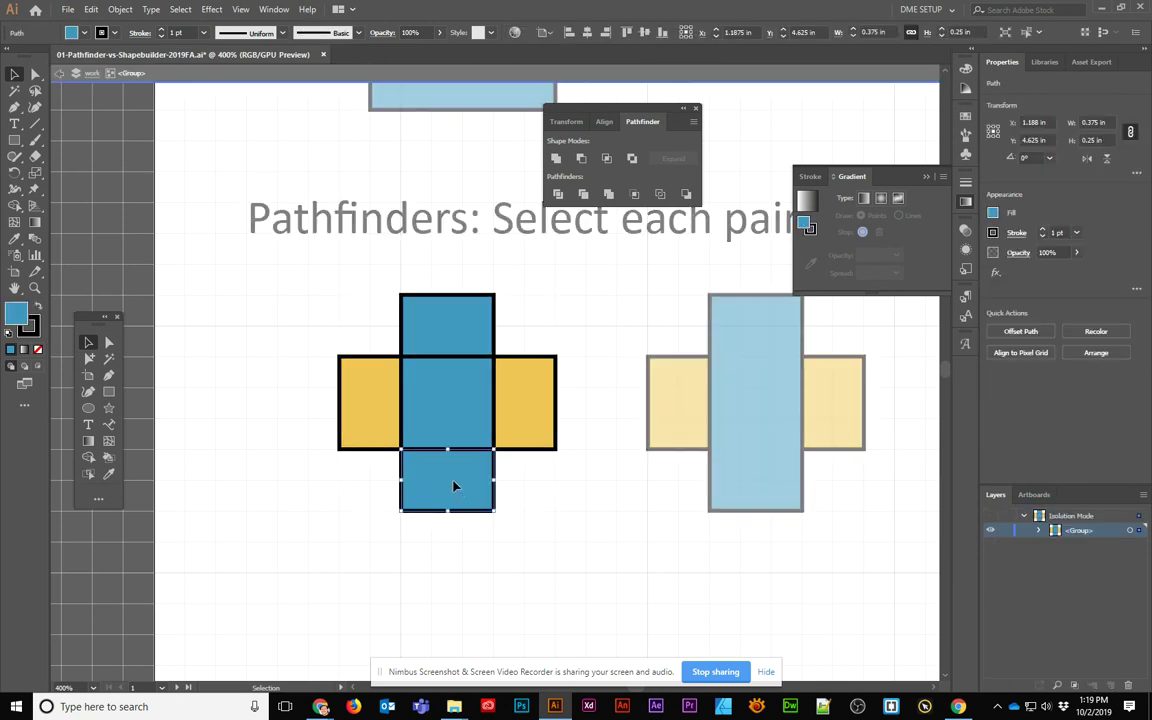
left_click_drag(454, 487, 455, 518)
left_click_drag(450, 330, 437, 306)
left_click_drag(532, 391, 562, 391)
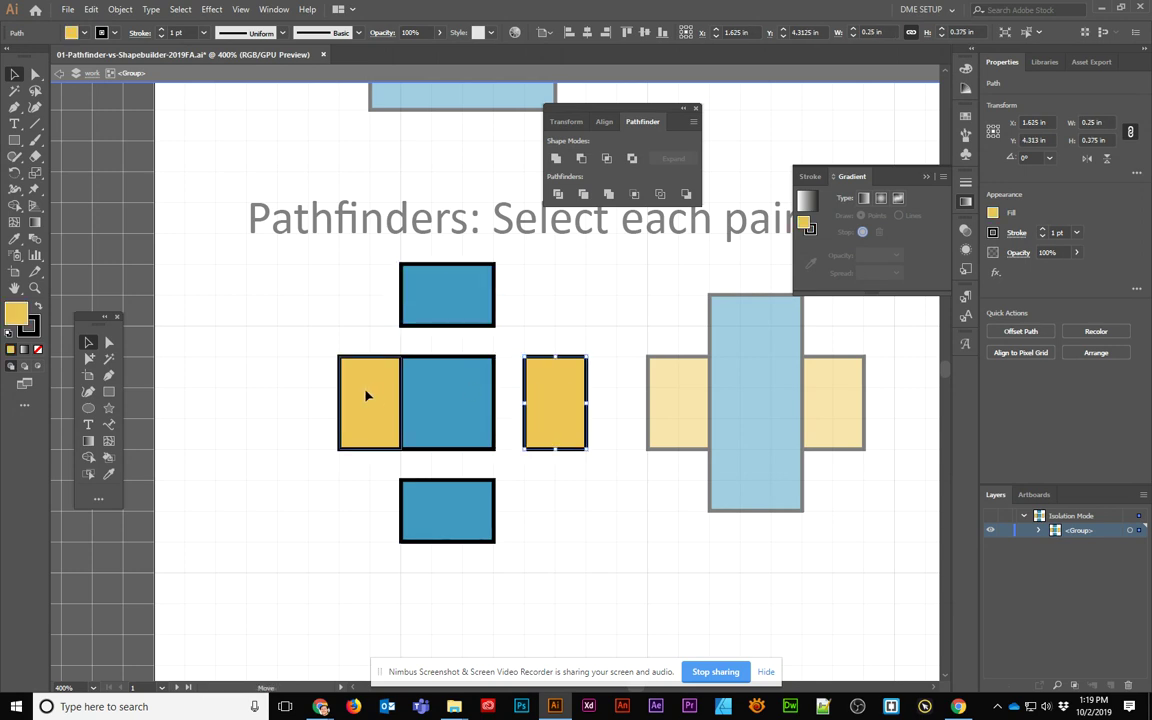
left_click_drag(365, 396, 334, 395)
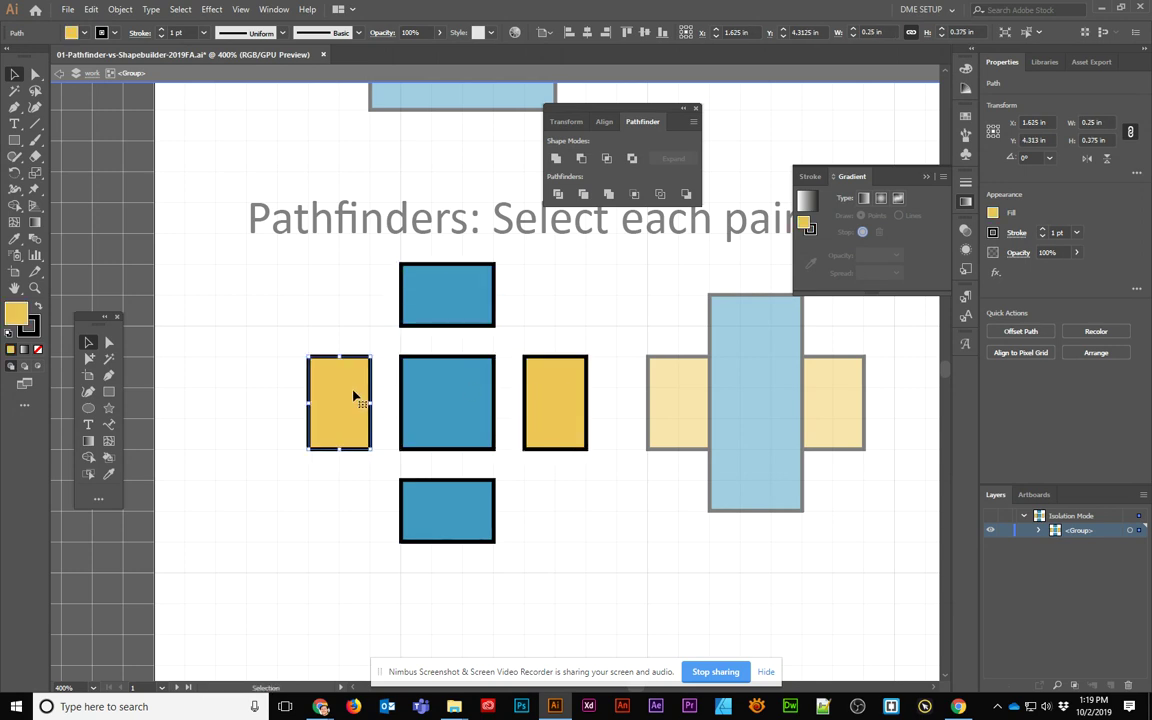
double_click(351, 314)
left_click(449, 329)
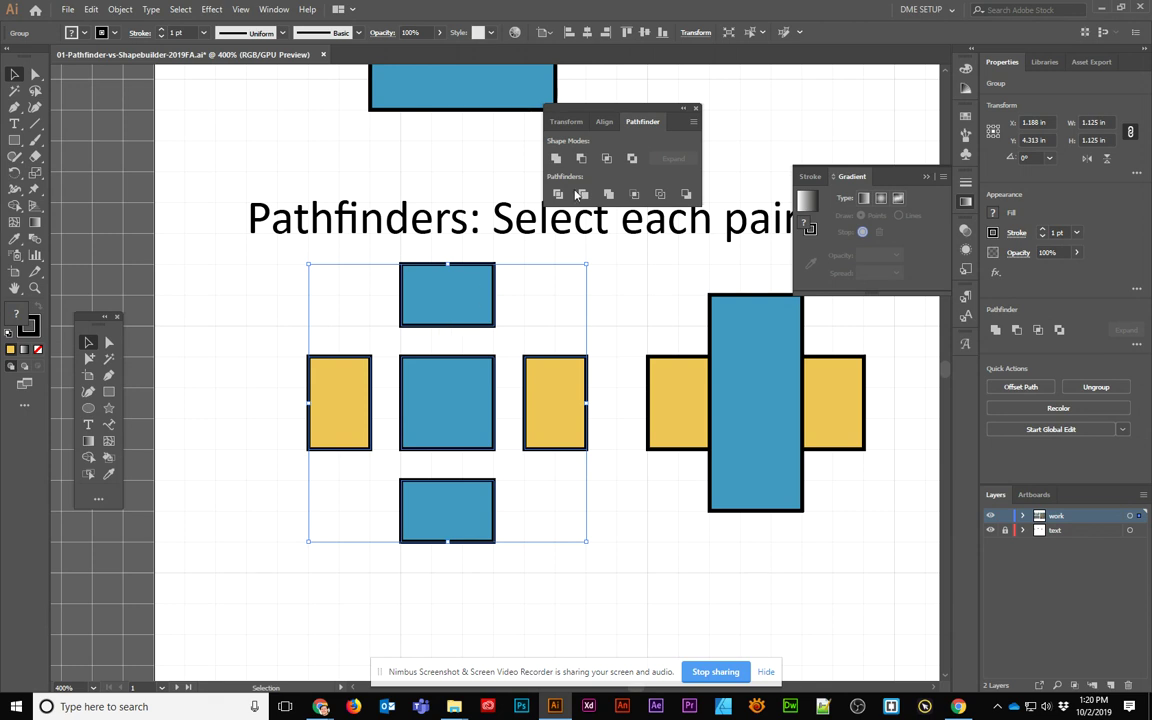
Step: Unite the spread pieces into one blue shape and apply Trim to the next cross
left_click(557, 159)
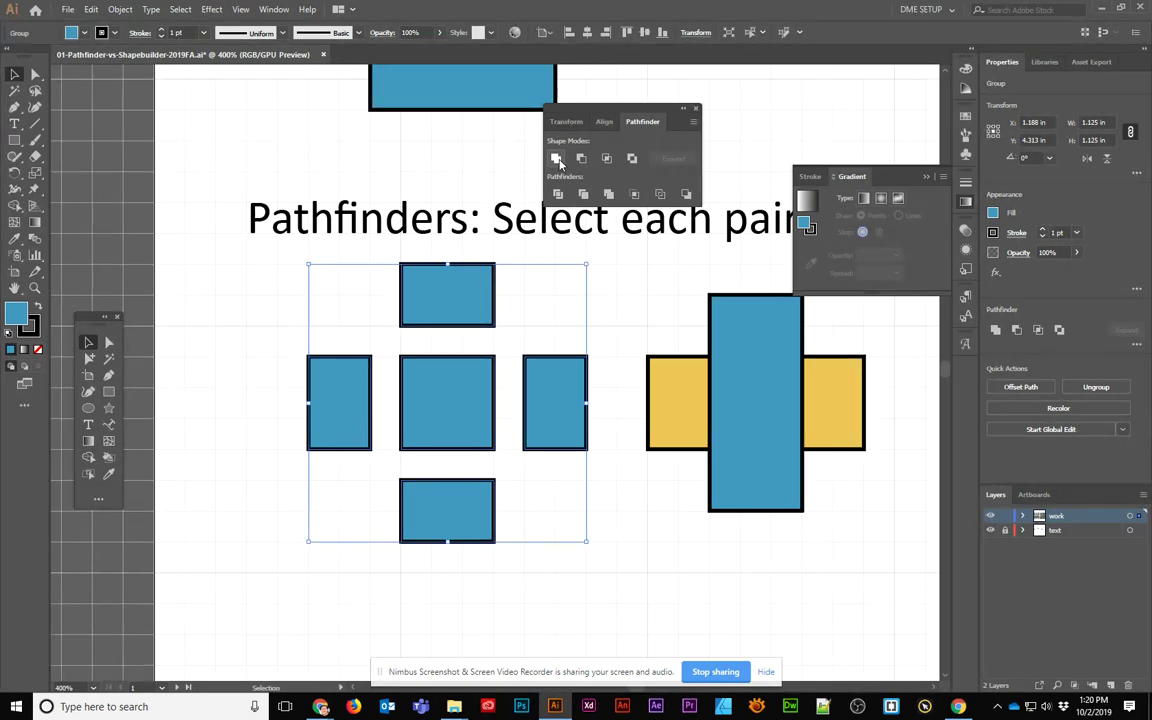
left_click_drag(644, 323, 429, 560)
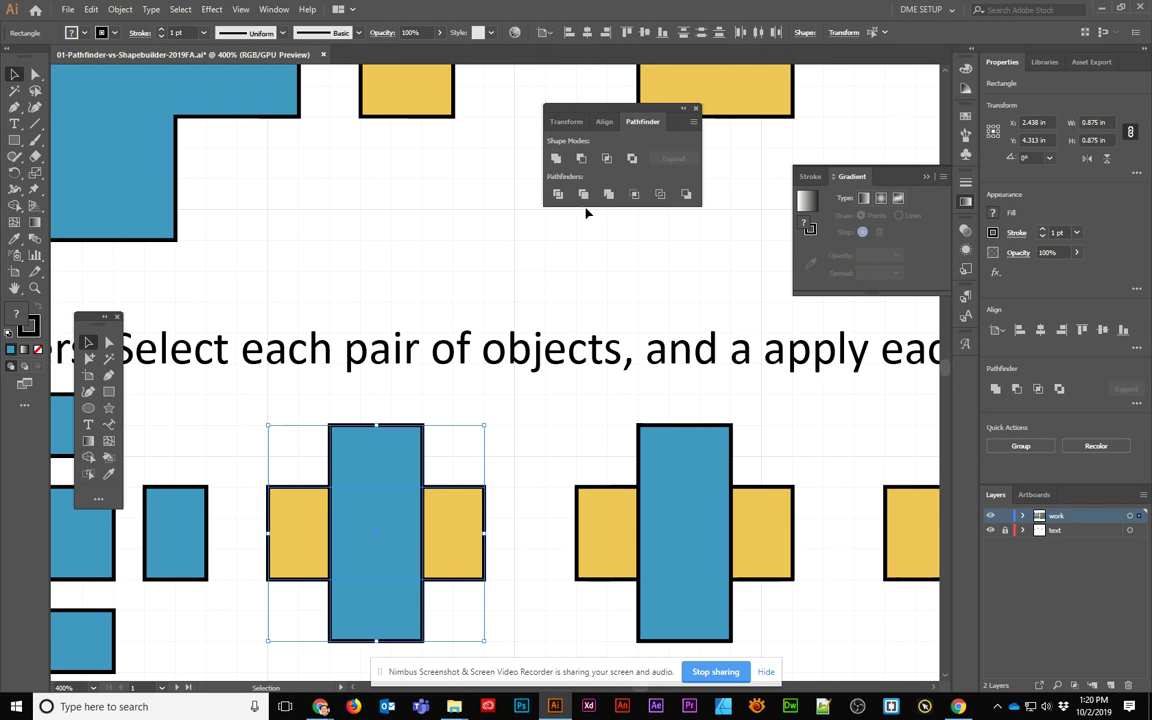
left_click(584, 195)
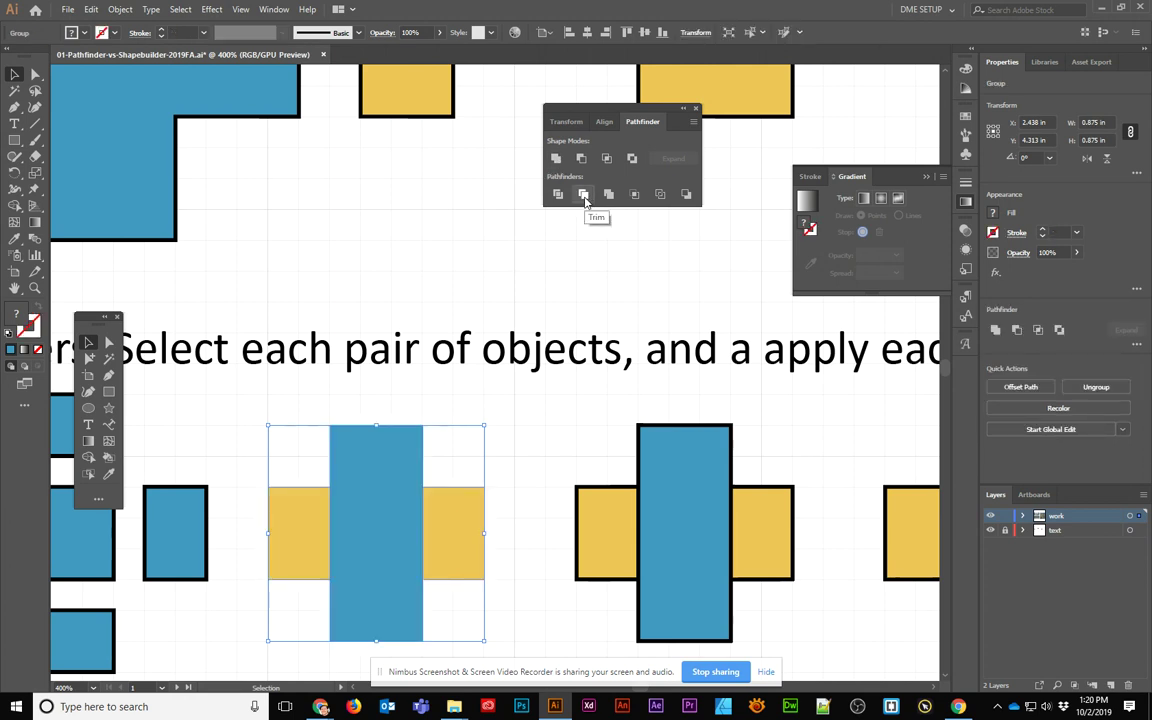
Step: Inspect the trimmed cross's pieces in isolation, undoing the test move of the blue rectangle
double_click(298, 531)
left_click(298, 531)
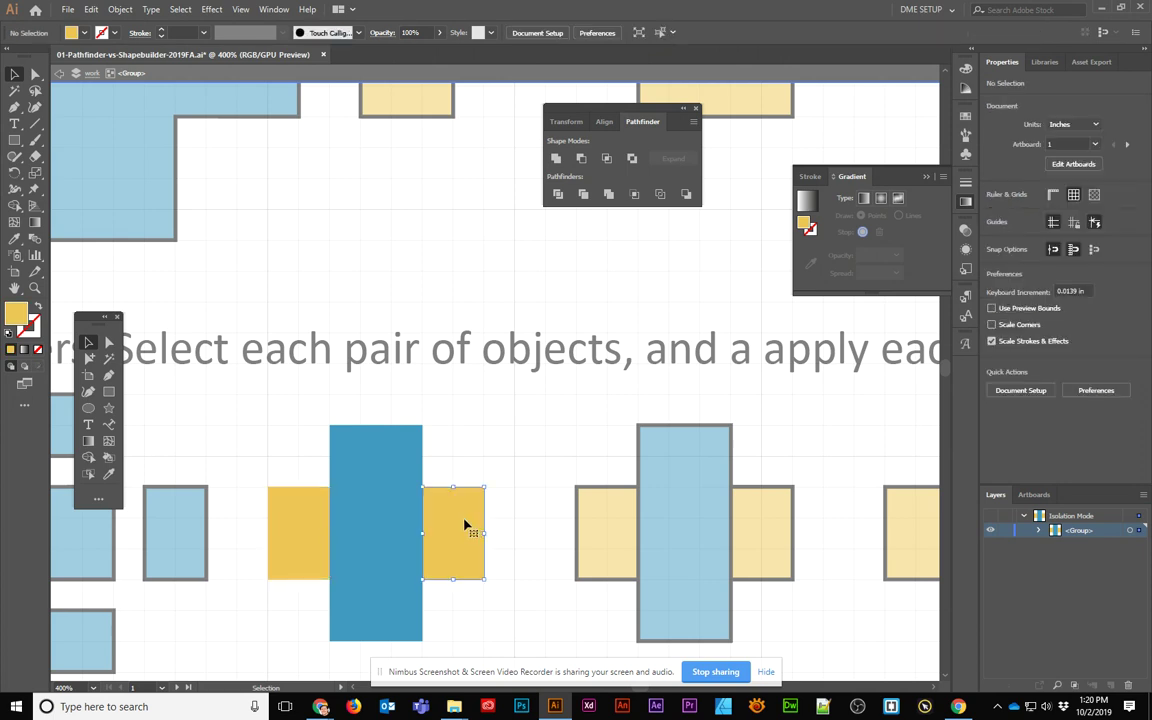
left_click_drag(386, 468, 456, 387)
key("ctrl+z")
left_click(481, 419)
key("Escape")
Step: Apply Merge to the right blue-and-yellow cross
left_click(683, 527)
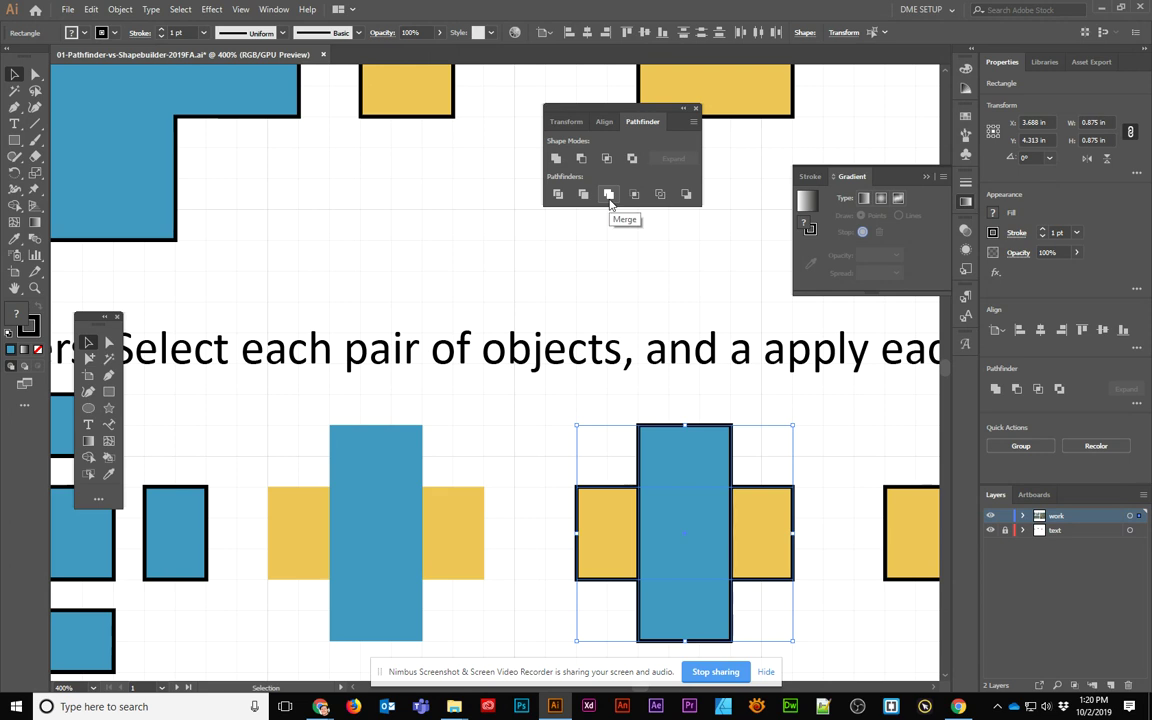
left_click(609, 197)
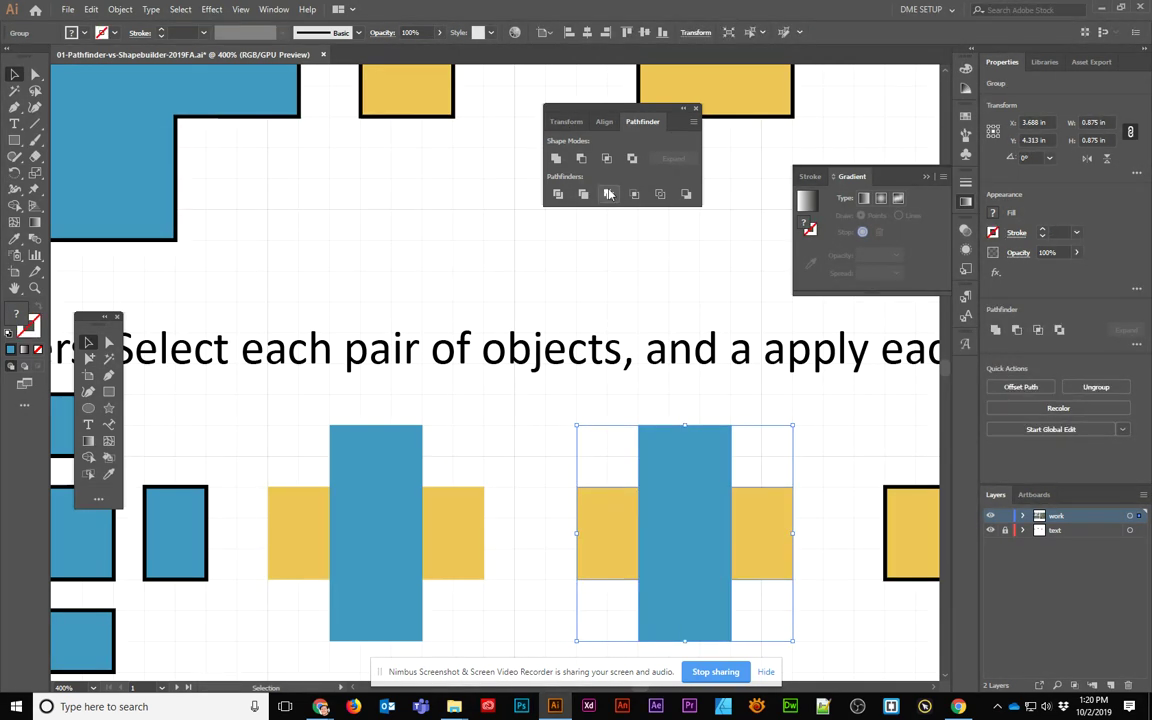
left_click(818, 442)
left_click_drag(818, 442, 378, 342)
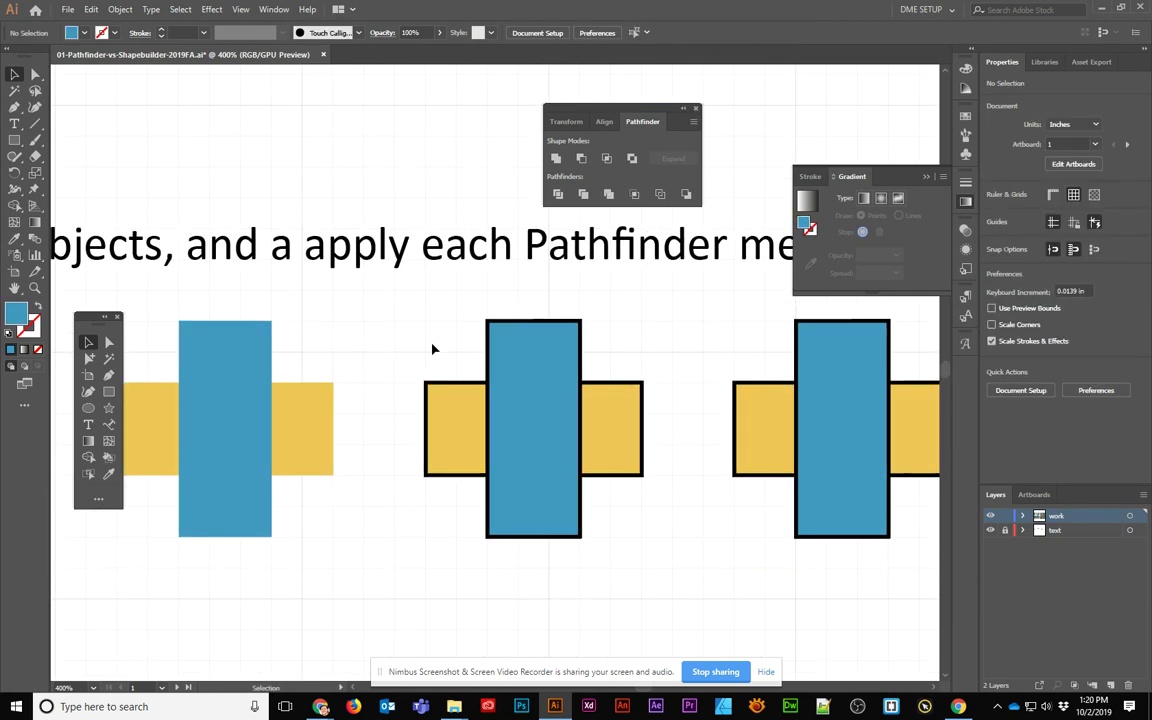
Step: Crop the middle cross to the blue rectangle's area
left_click(541, 427)
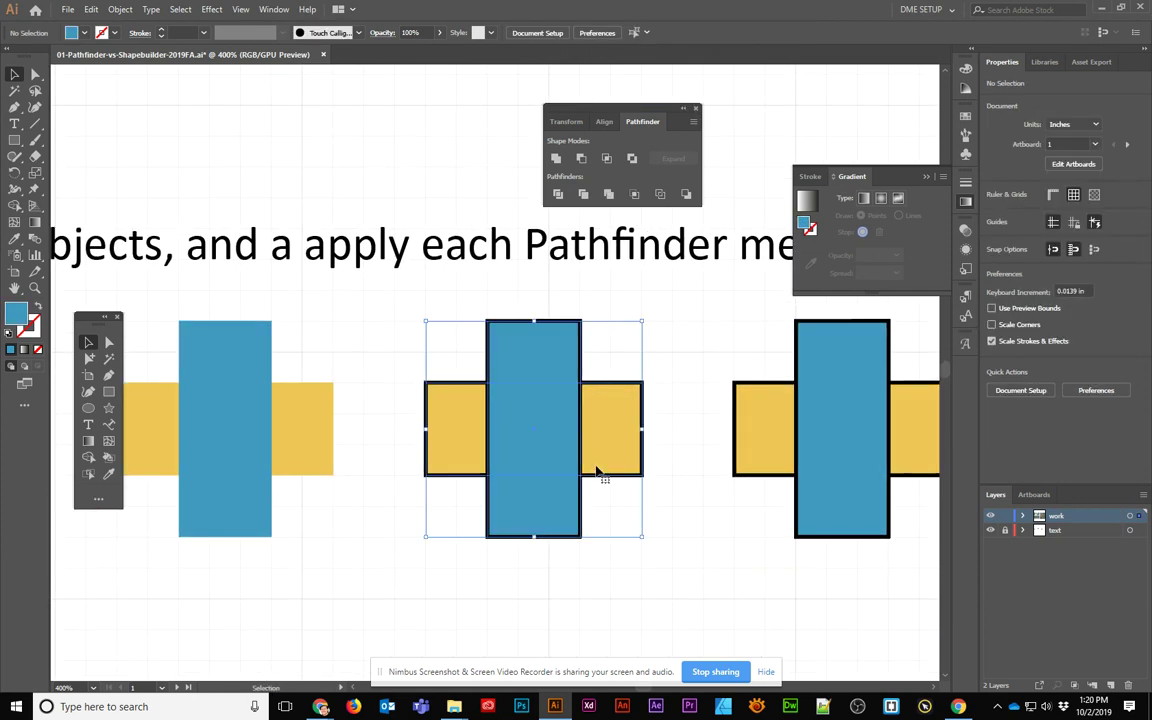
left_click(635, 195)
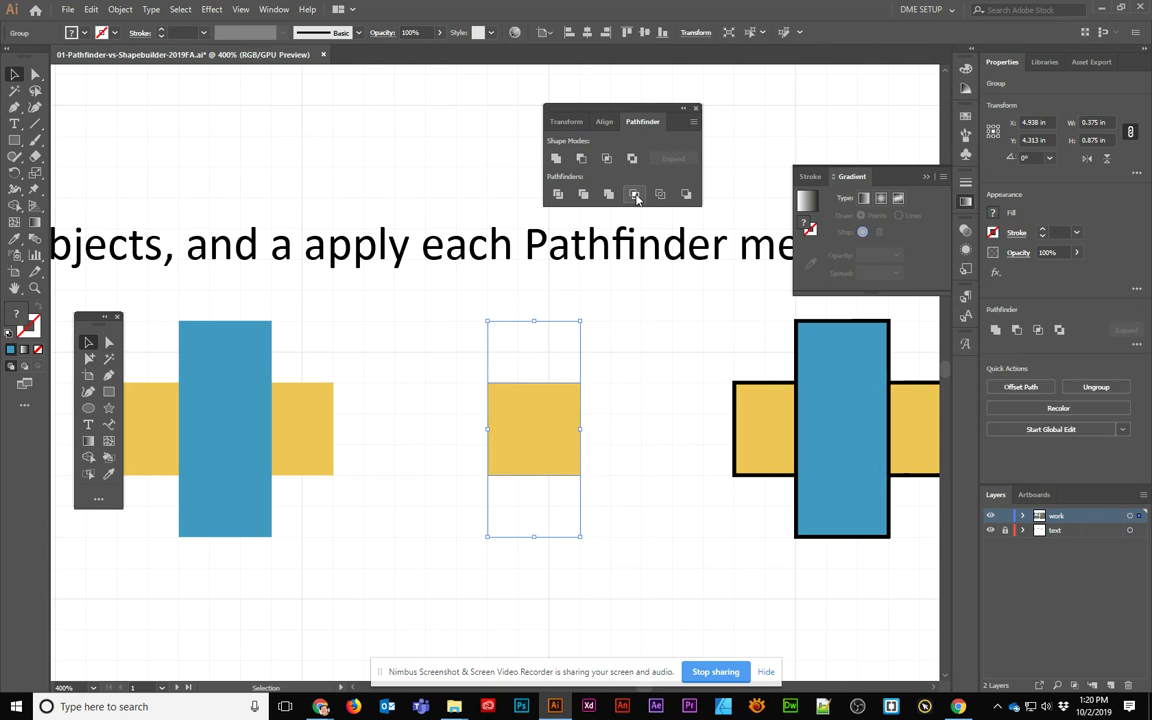
left_click(573, 360)
left_click(555, 339)
Step: Inspect the cropped group's empty rectangles, then try Unite on it and undo
double_click(579, 345)
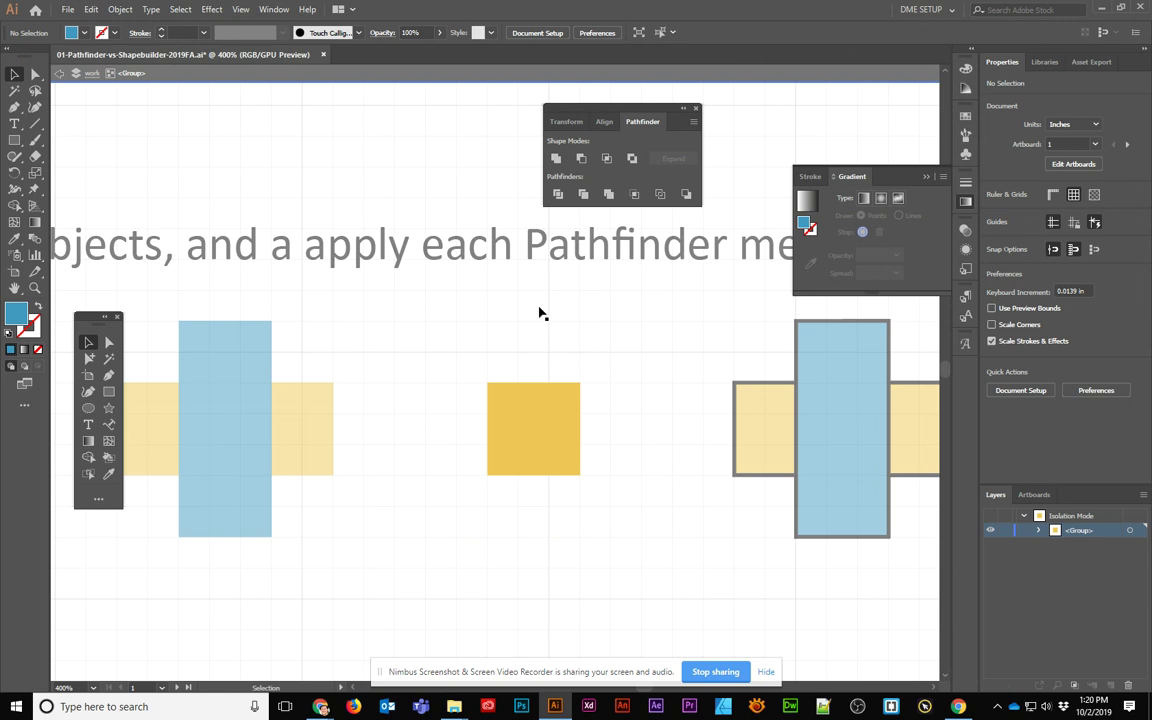
left_click(545, 322)
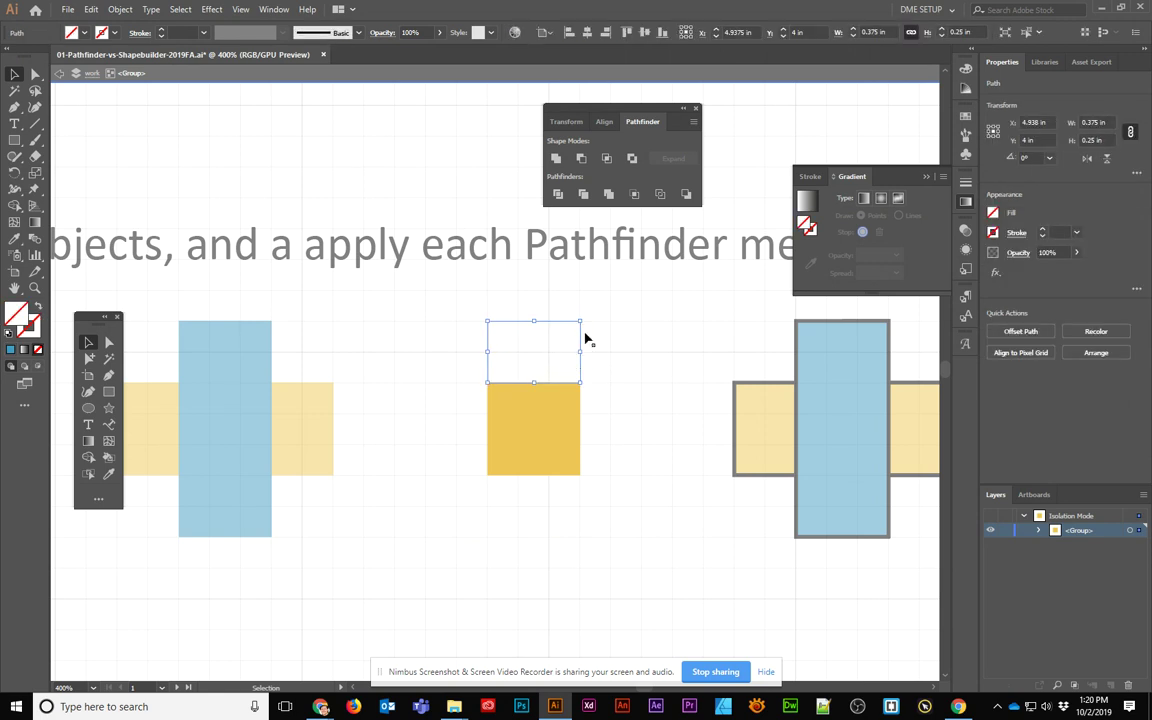
left_click(573, 505)
left_click_drag(568, 496, 596, 542)
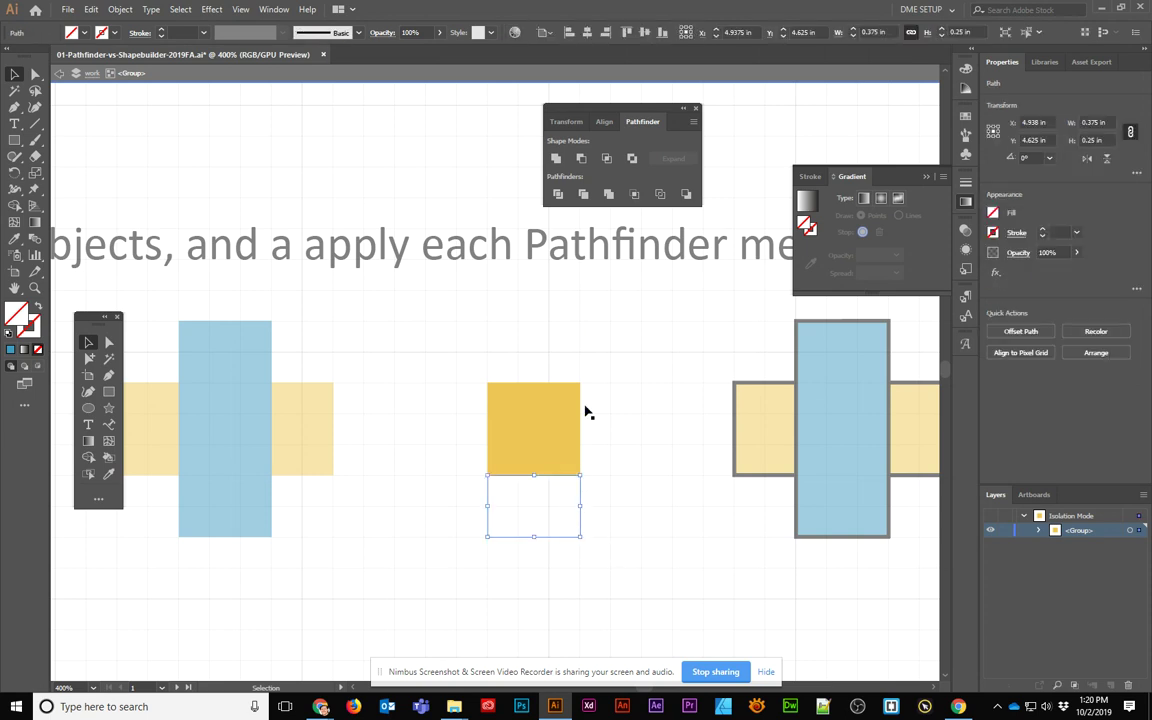
double_click(590, 357)
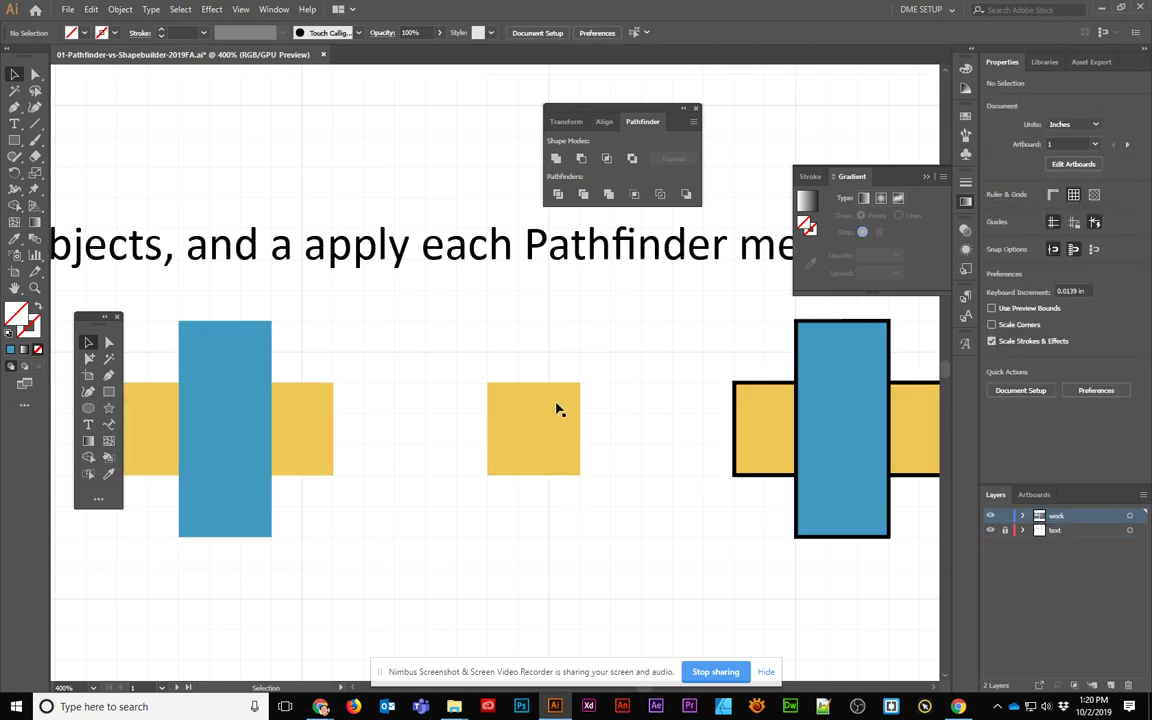
left_click(550, 424)
left_click(557, 159)
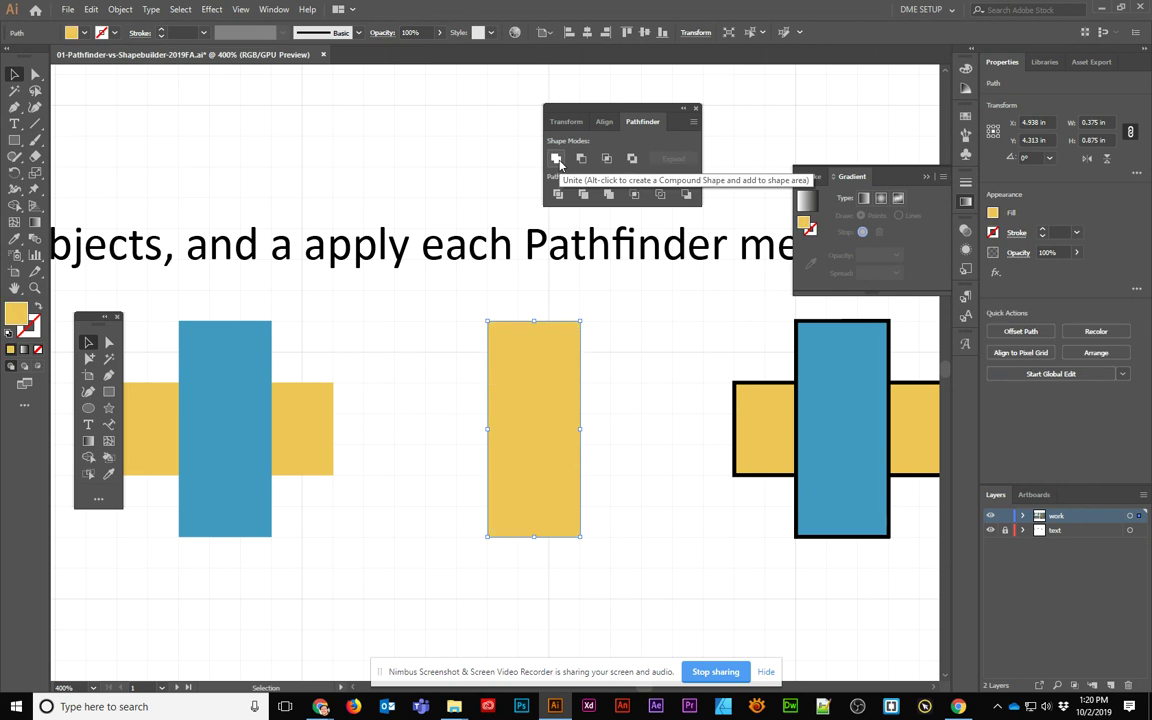
key("ctrl+z")
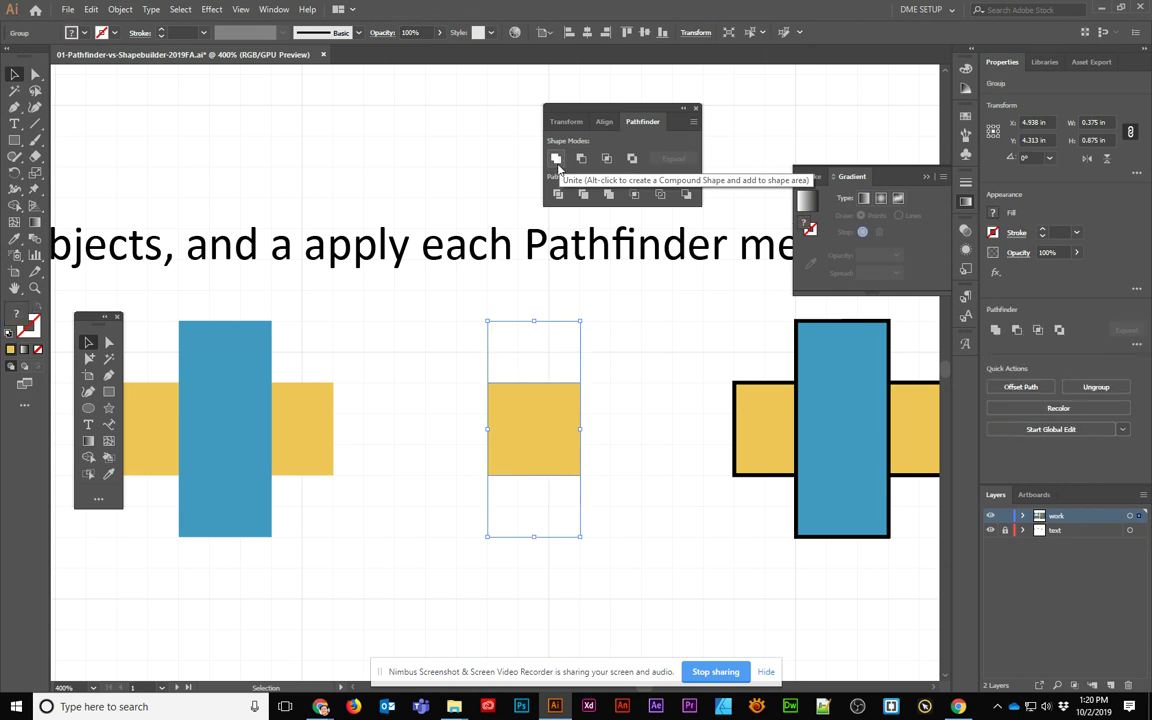
Step: Re-check the white top rectangle inside the cropped group and select the yellow square
double_click(582, 349)
left_click(582, 349)
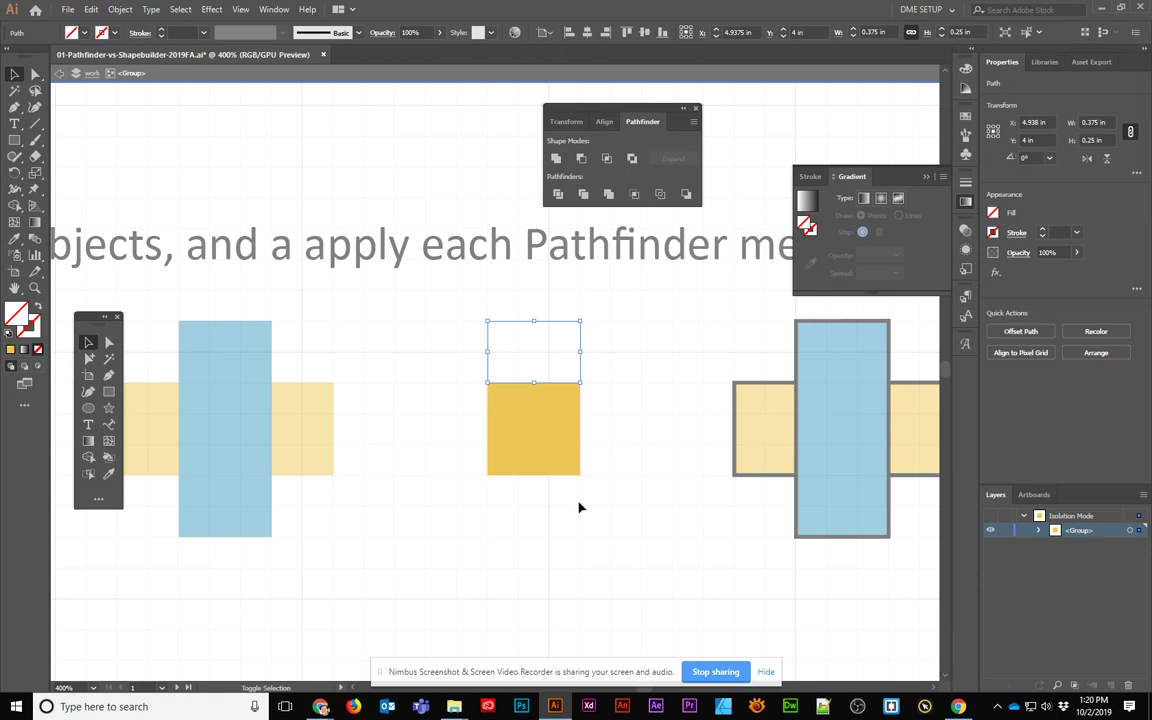
left_click(622, 499)
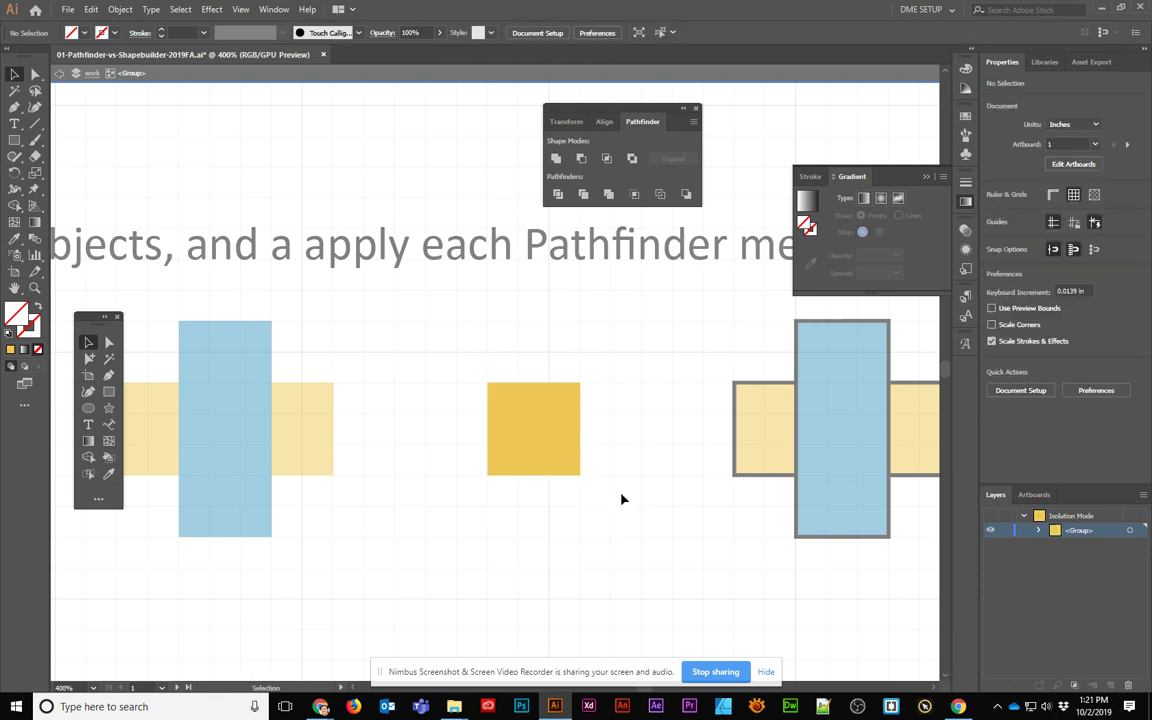
double_click(637, 336)
left_click(558, 419)
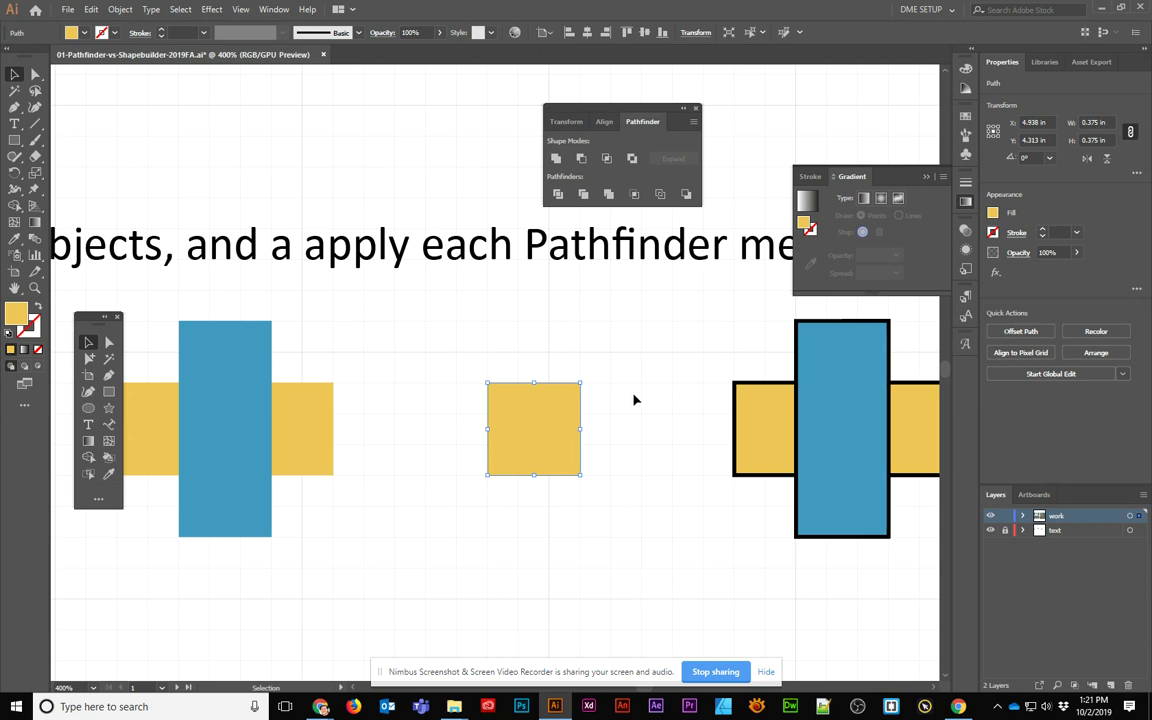
left_click_drag(707, 334, 697, 489)
Step: Apply Outline to one cross, then try Minus Back on the following cross and undo it
left_click(660, 193)
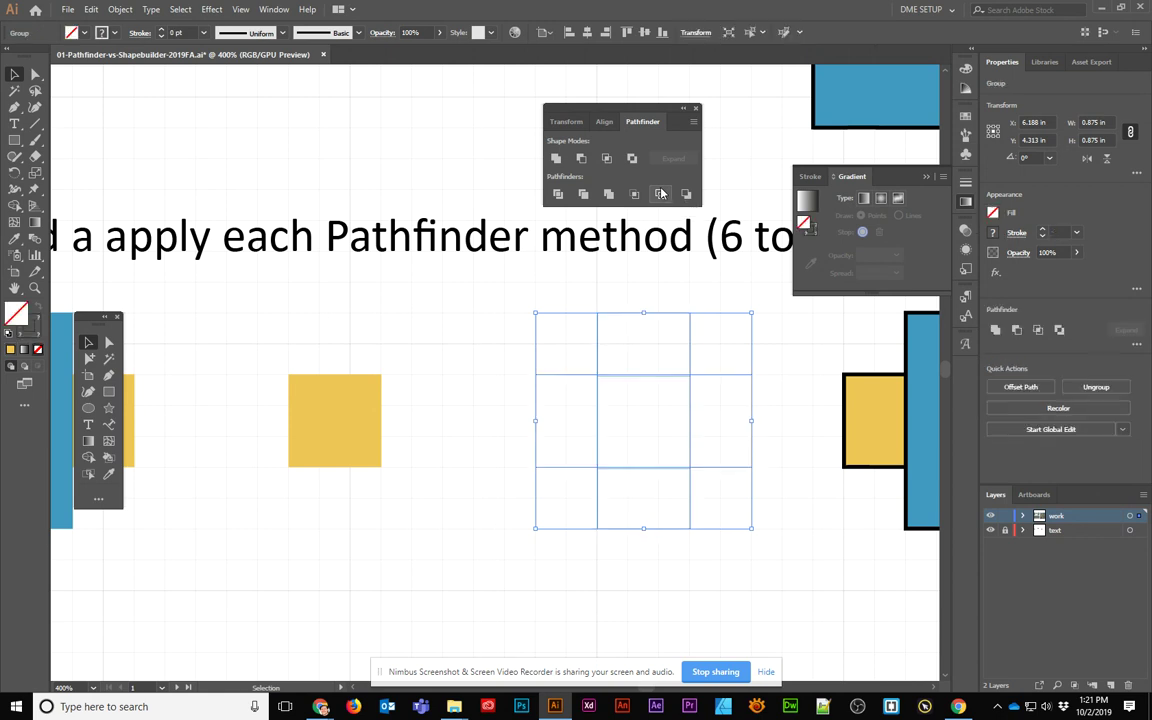
left_click_drag(782, 391, 350, 350)
left_click(510, 416)
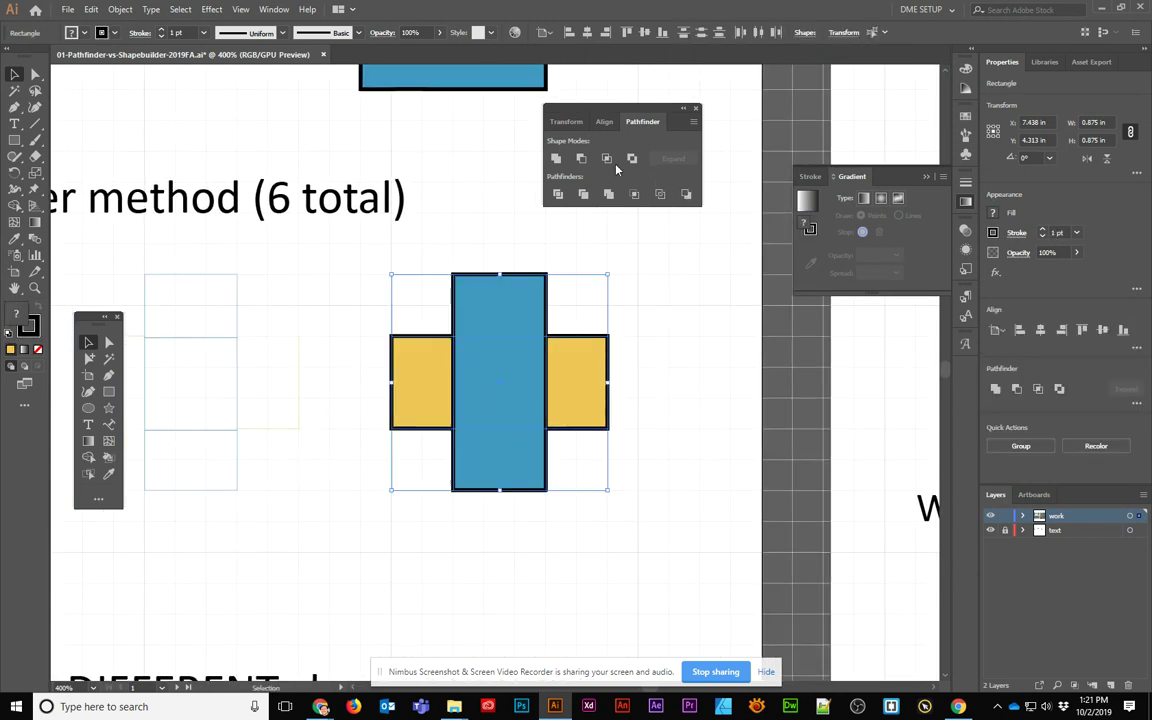
left_click(685, 195)
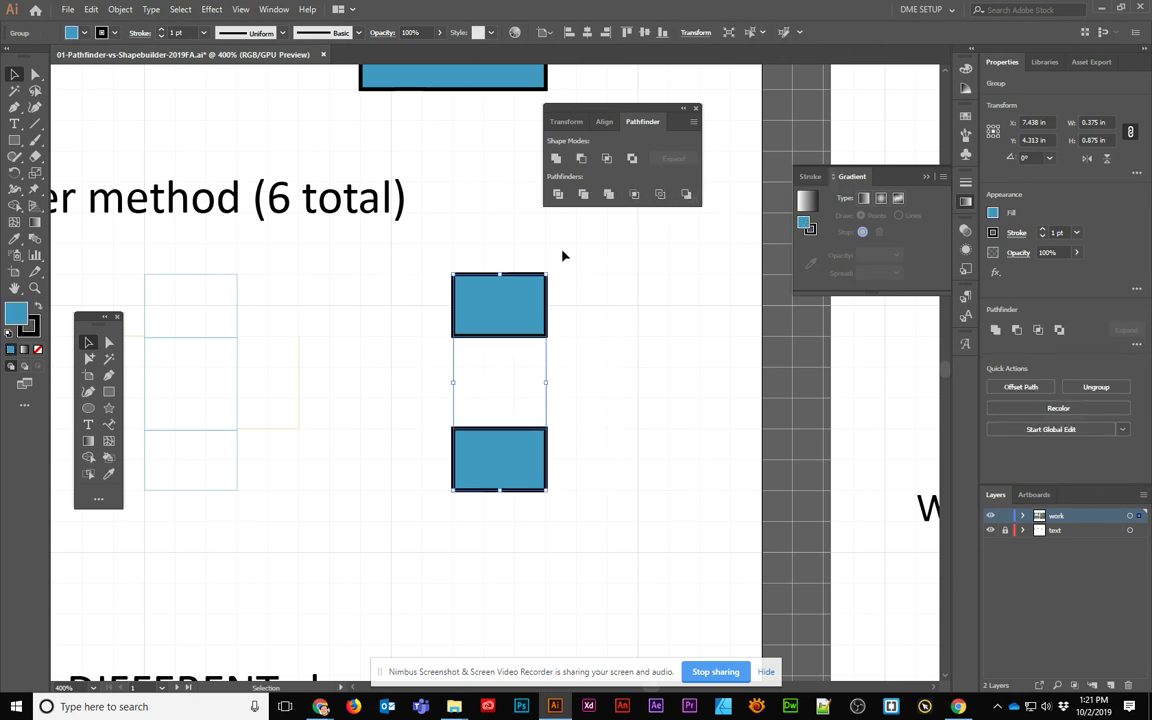
scroll(481, 380, "down", 4)
key("ctrl+z")
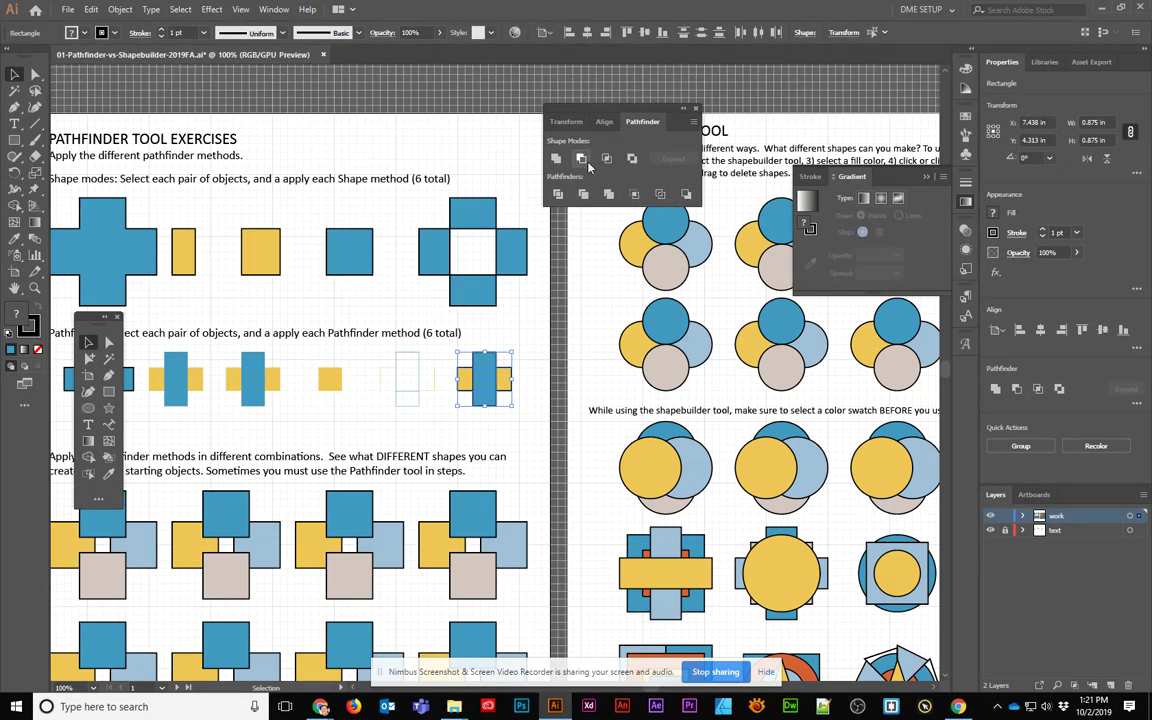
Step: Bring the yellow bar in front of the blue bar via Arrange > Bring to Front
left_click(445, 345)
left_click(492, 375)
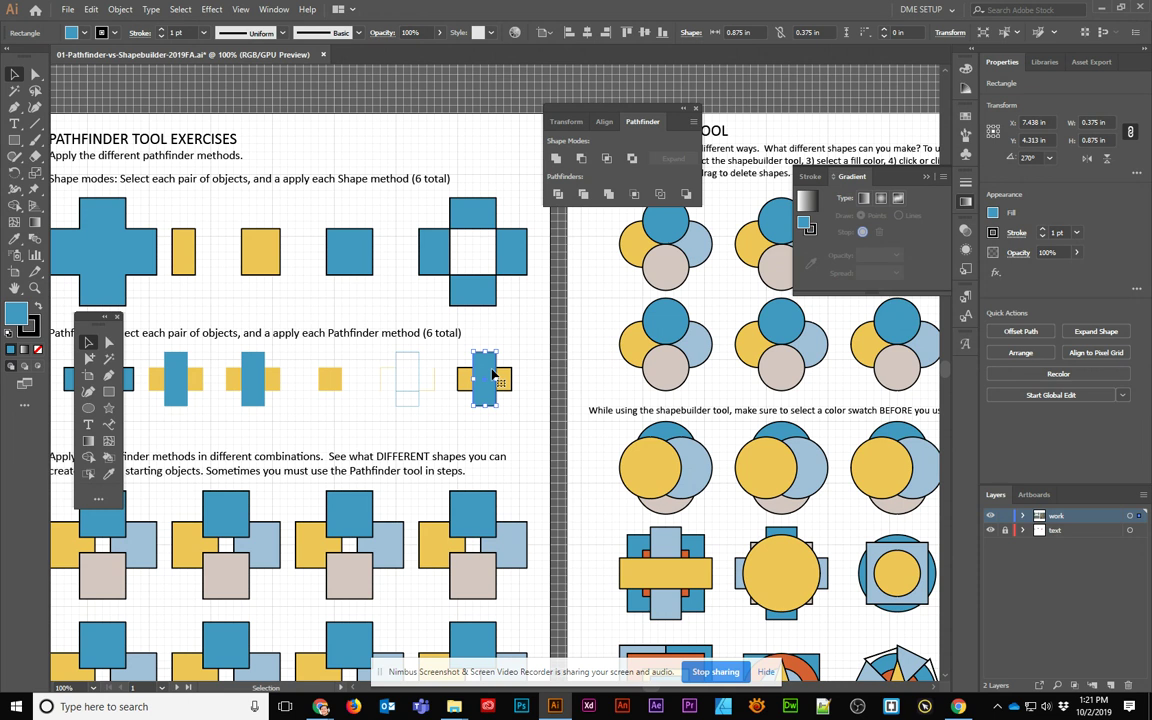
scroll(492, 375, "up", 2)
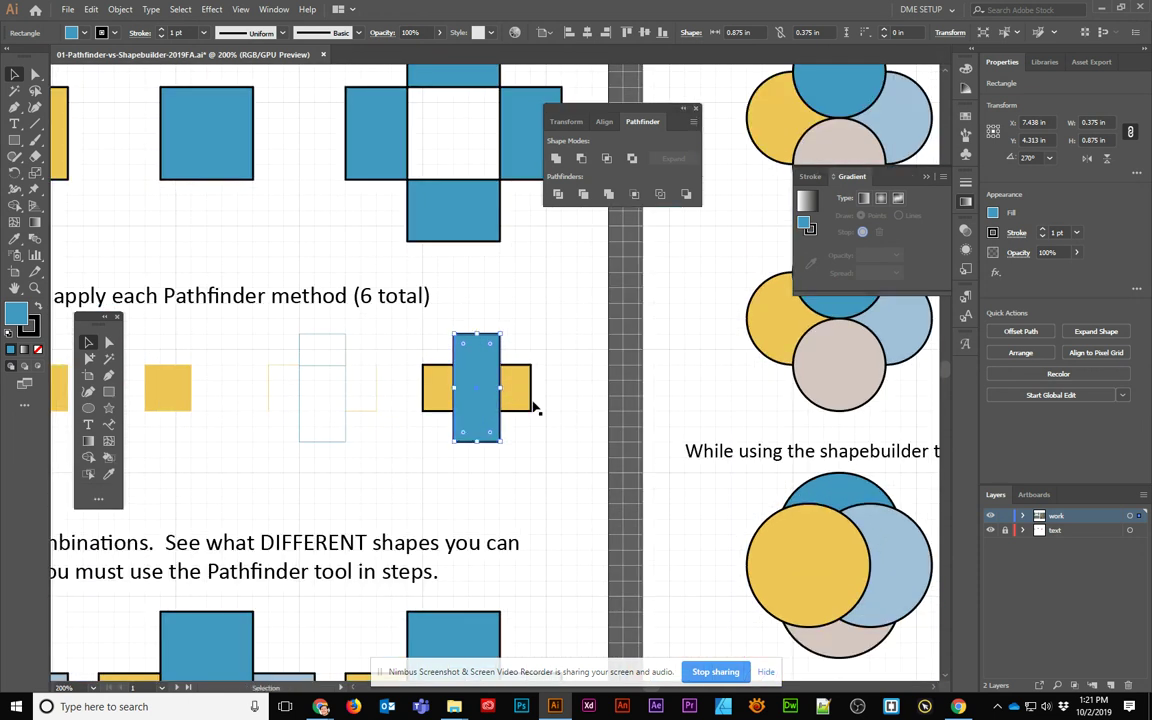
left_click(521, 403, "shift")
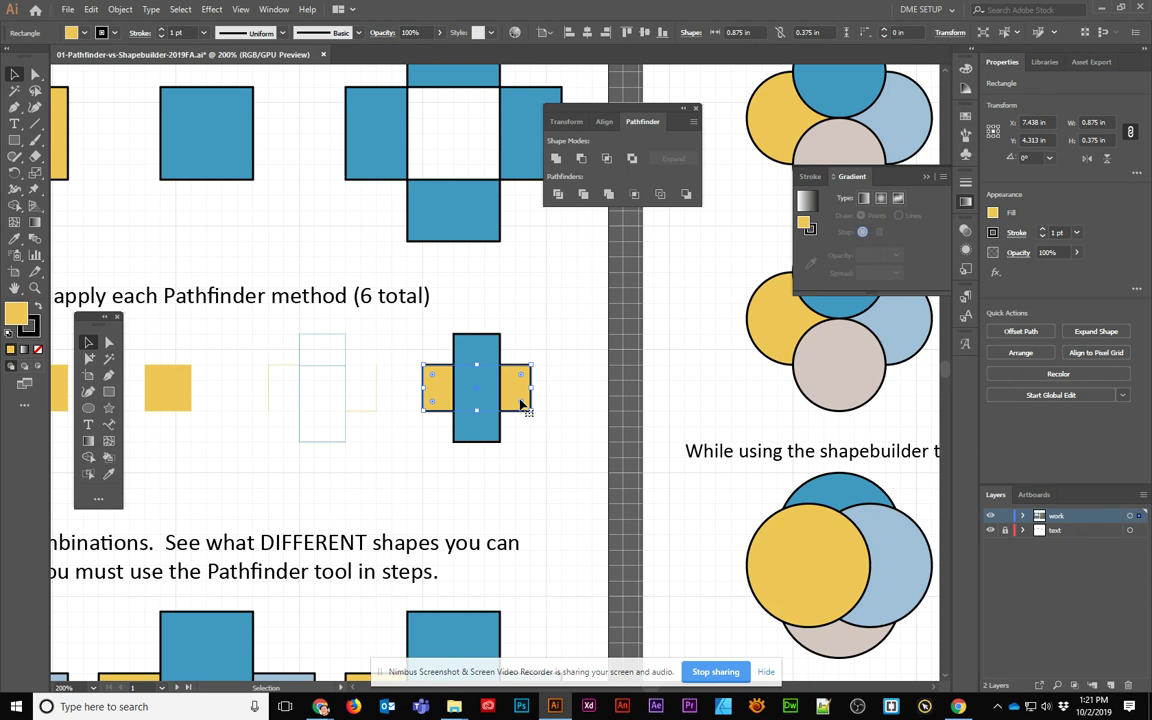
right_click(521, 403)
mouse_move(566, 330)
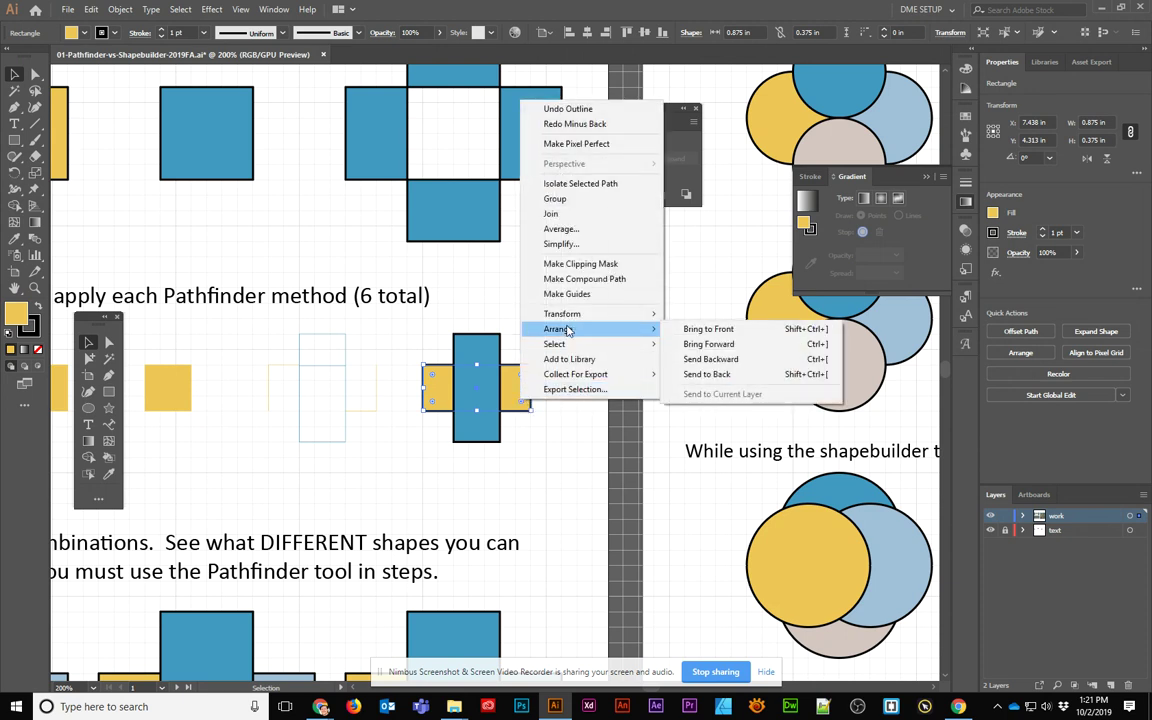
left_click(700, 329)
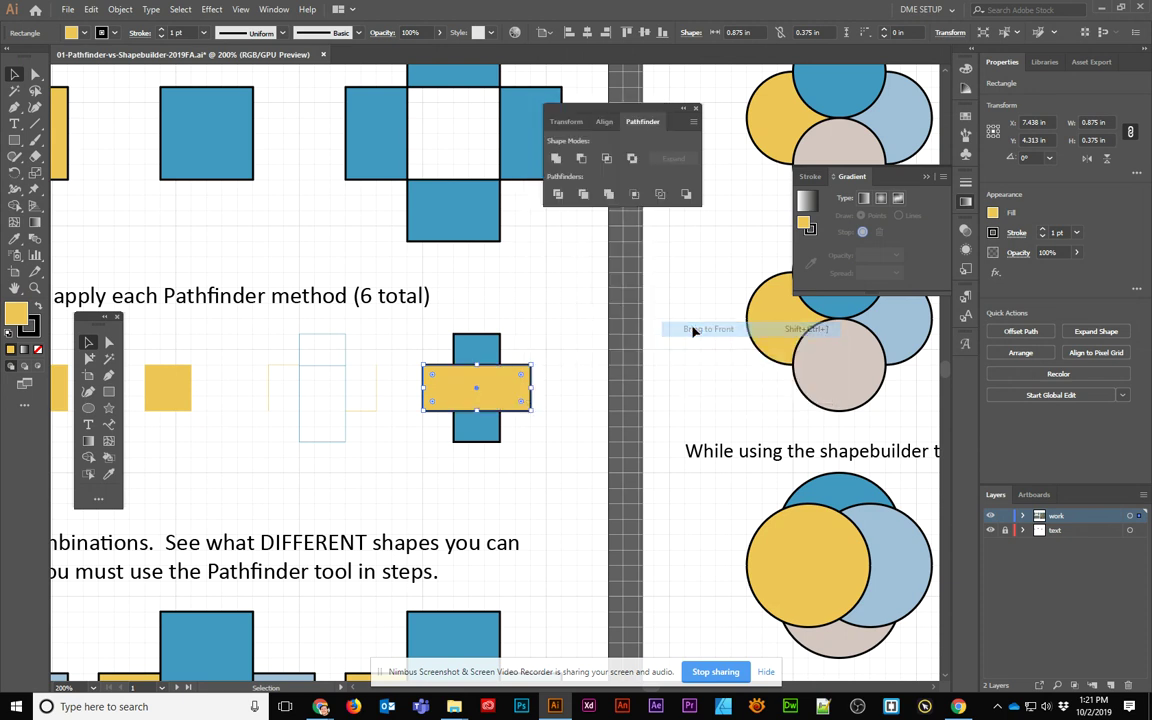
Step: Try Minus Front on both bars and undo, then apply Minus Back instead
left_click(467, 341, "shift")
left_click(581, 159)
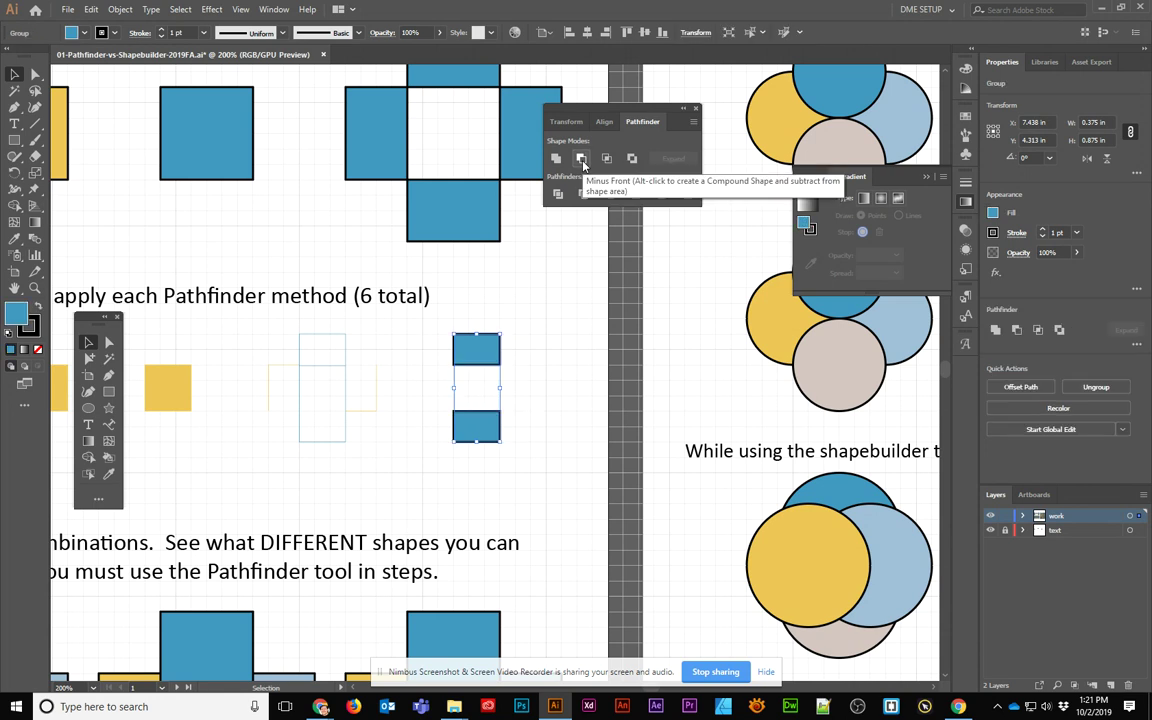
key("ctrl+z")
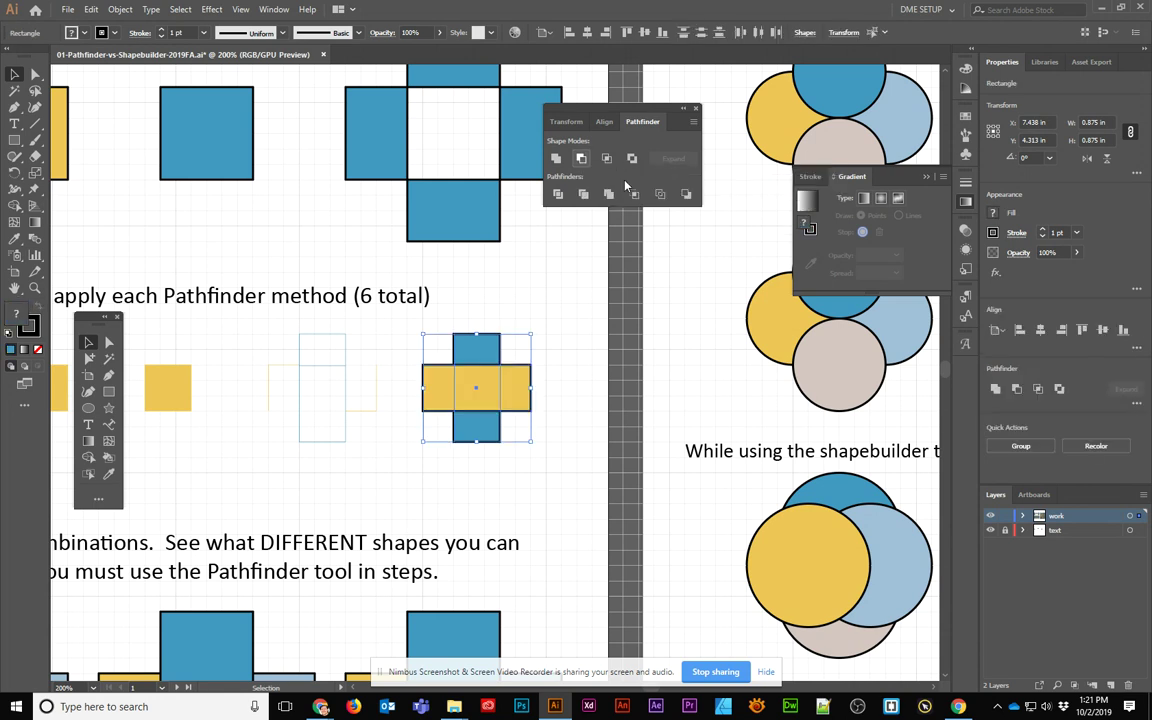
left_click(686, 195)
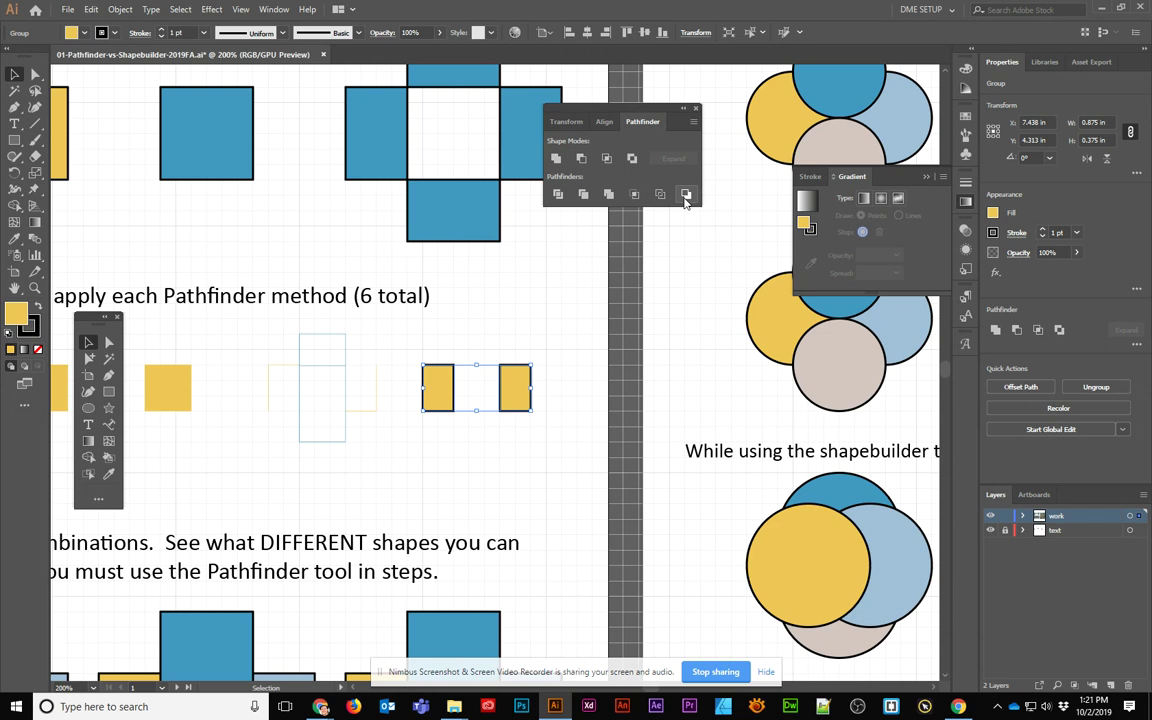
Step: Zoom out to the whole sheet and Unite the first four-square cluster into a beige cross
left_click(527, 306)
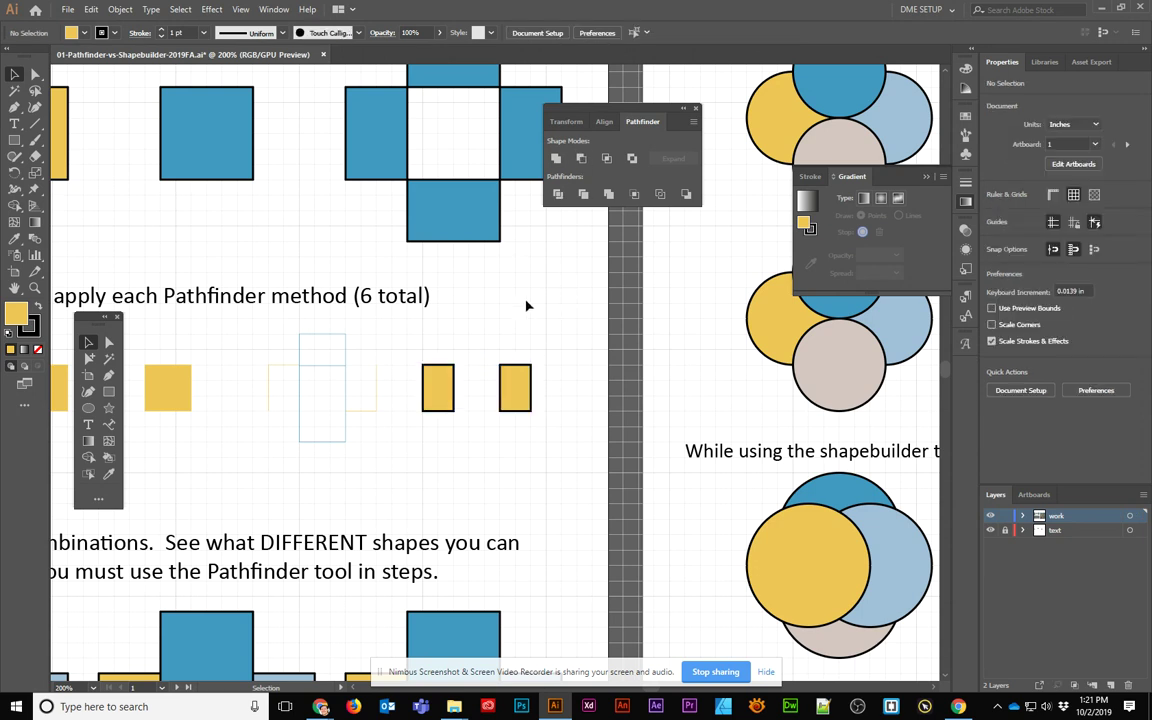
scroll(386, 483, "down", 2)
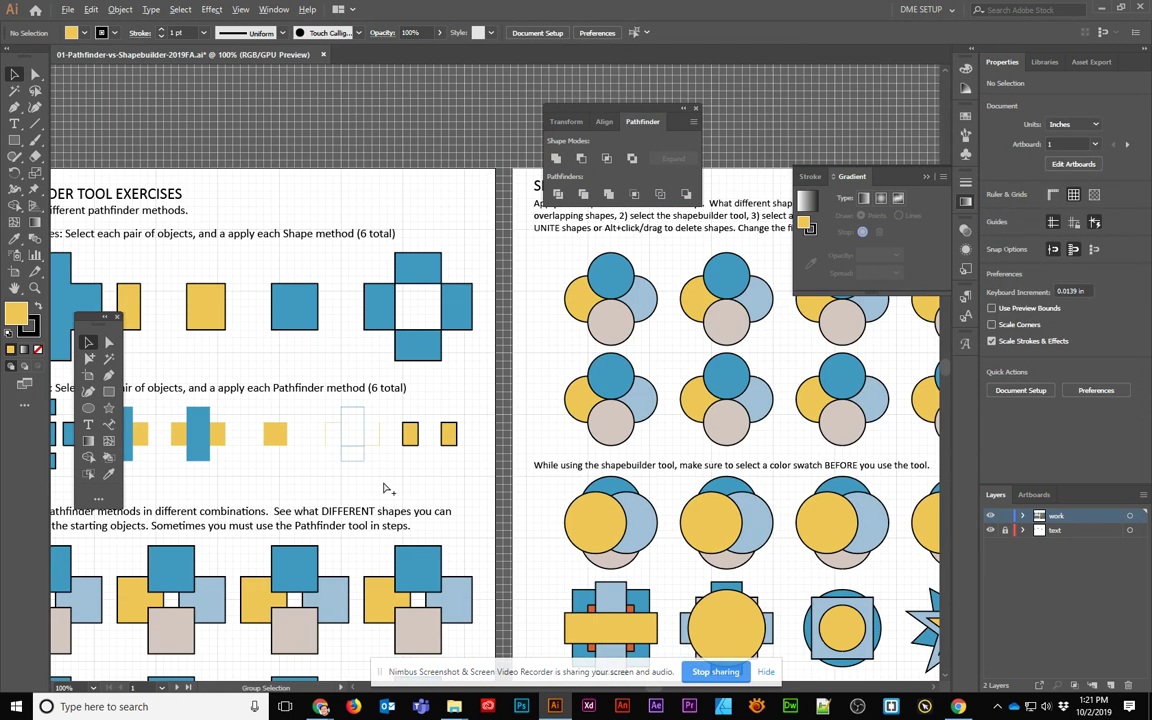
left_click_drag(308, 440, 441, 374)
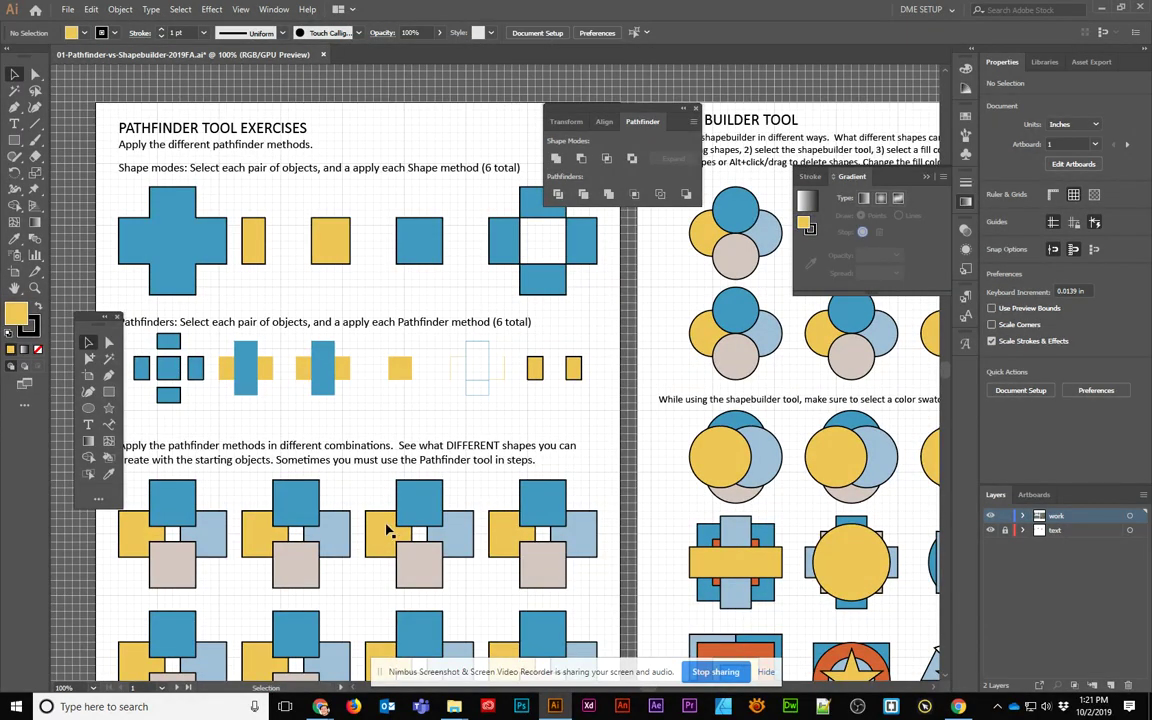
scroll(437, 442, "down", 3)
scroll(437, 442, "left", 5)
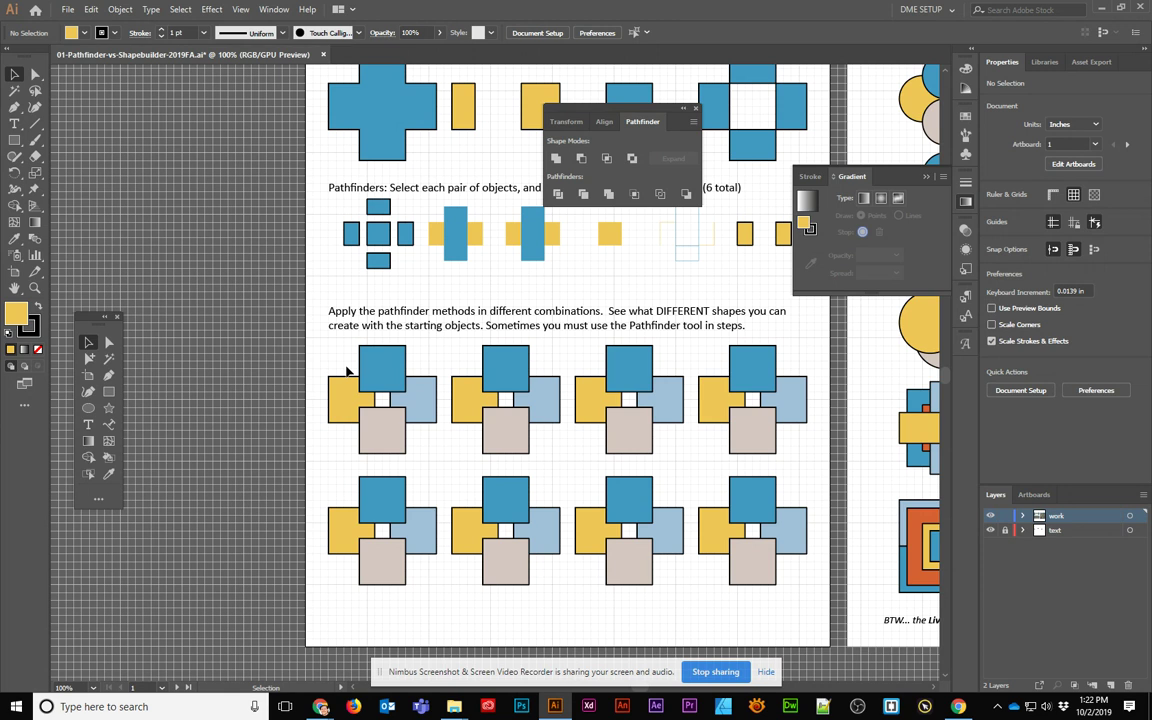
left_click_drag(348, 372, 428, 443)
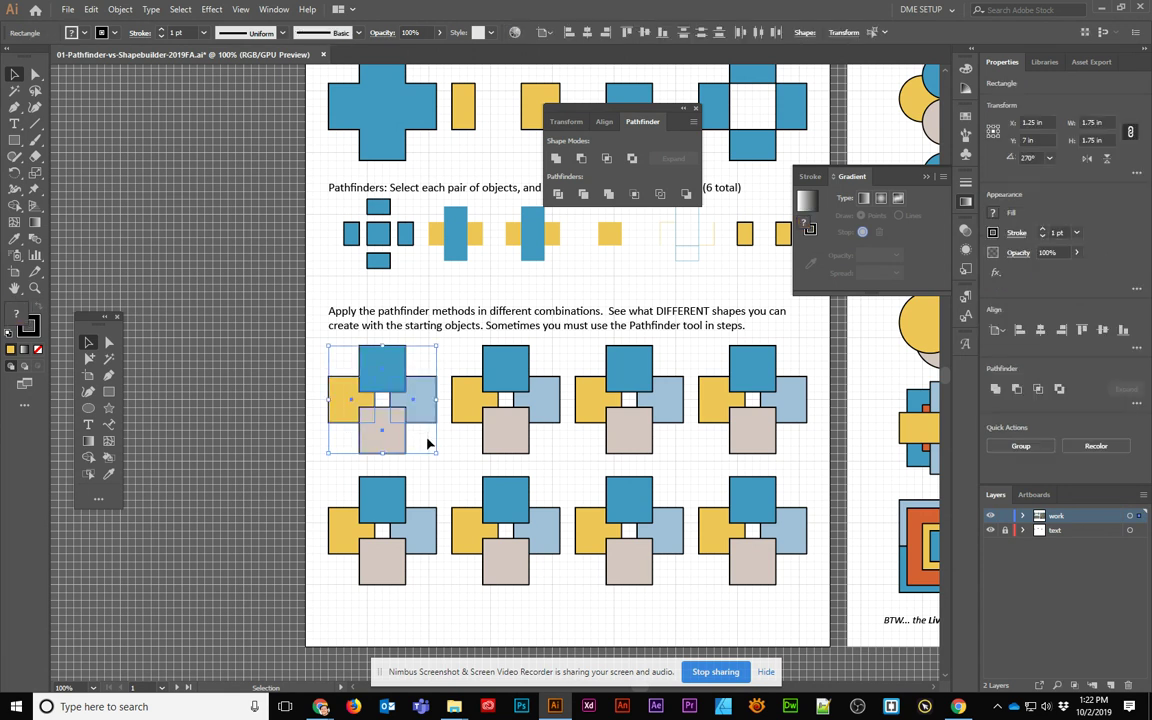
left_click(557, 159)
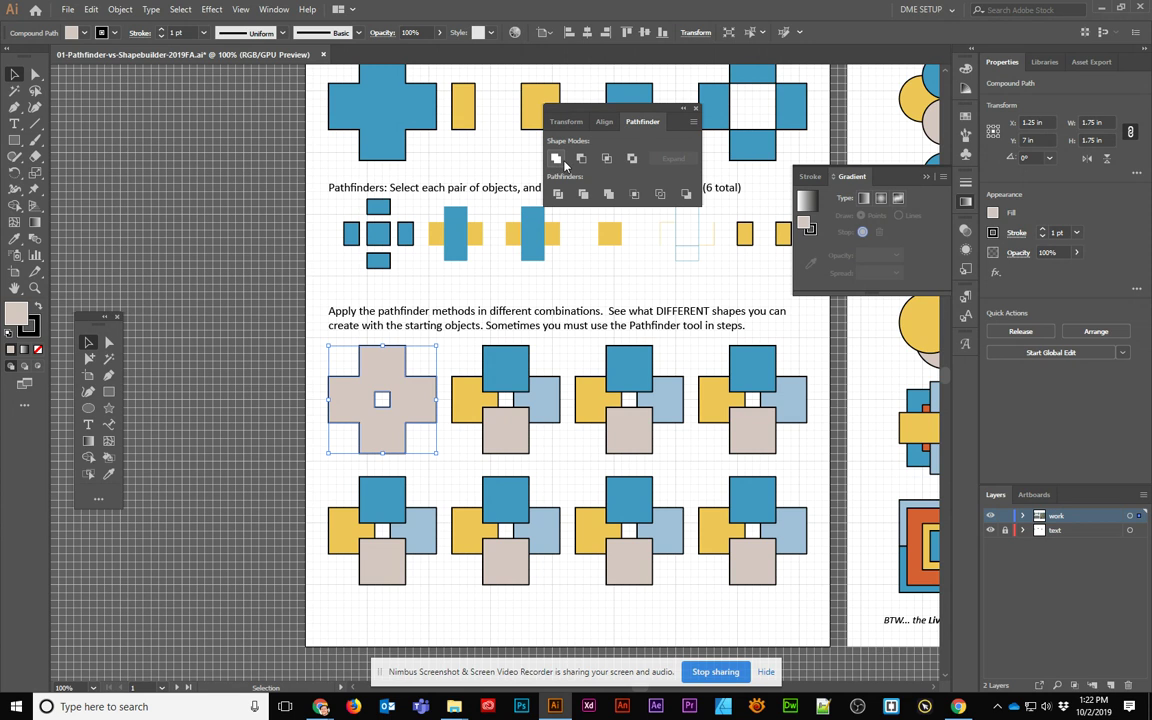
left_click_drag(469, 367, 541, 433)
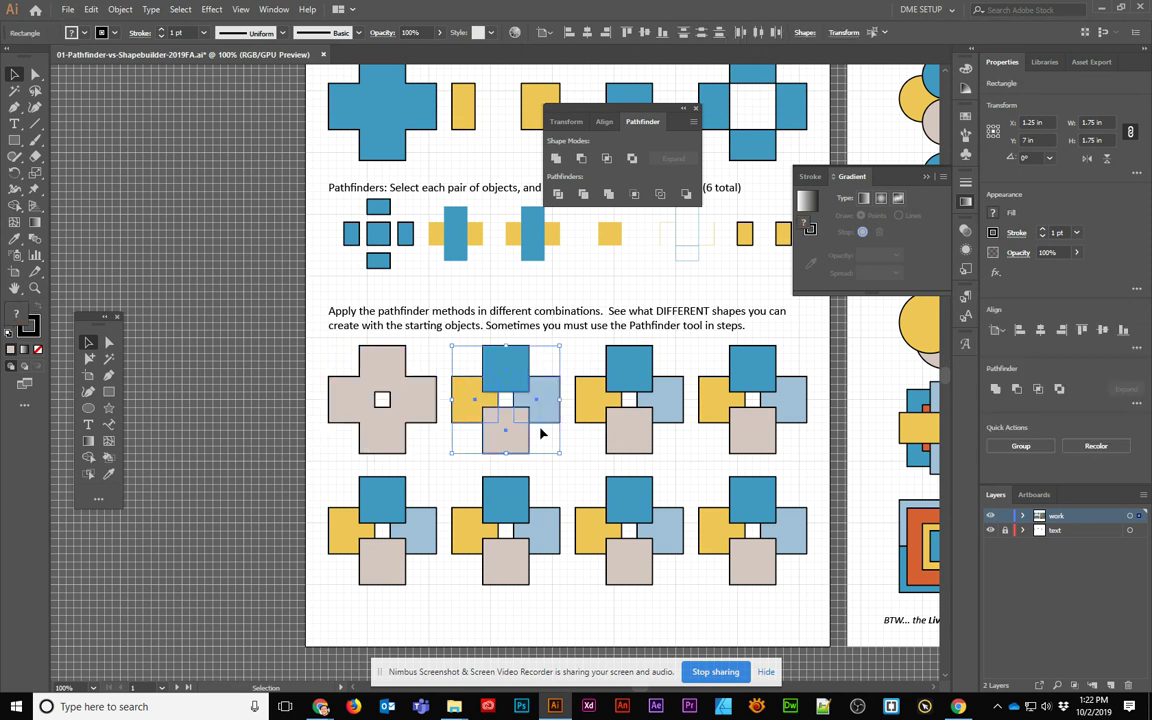
left_click(582, 159)
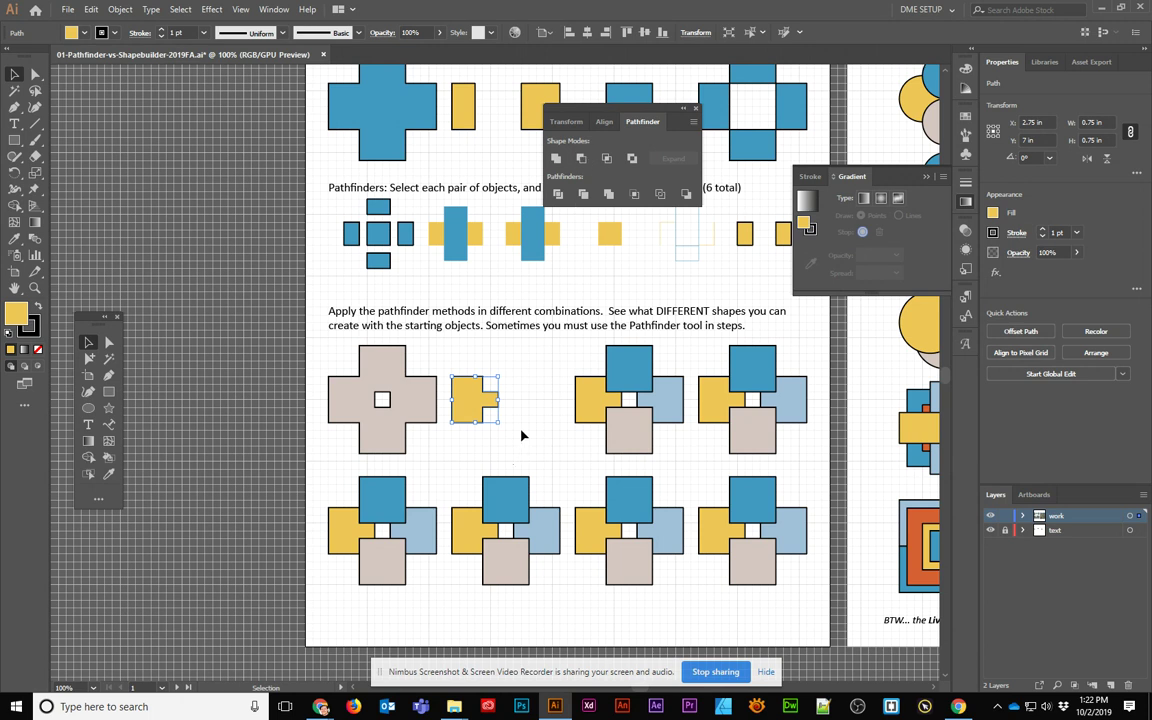
key("ctrl+z")
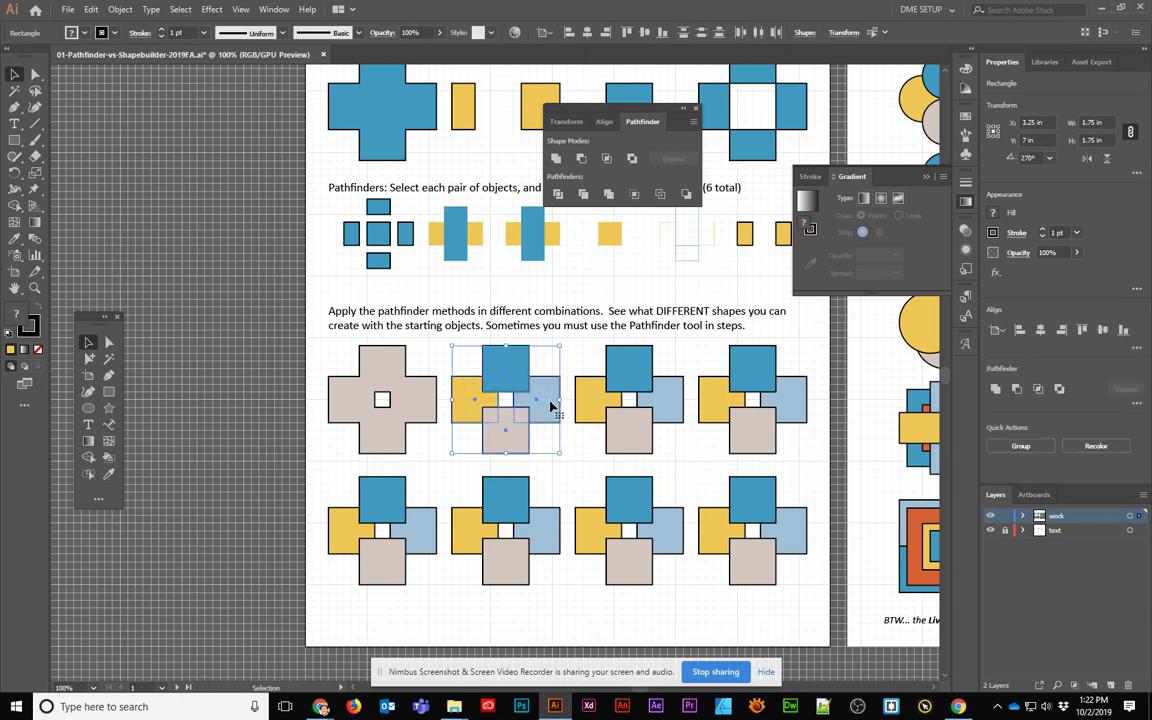
left_click(582, 365)
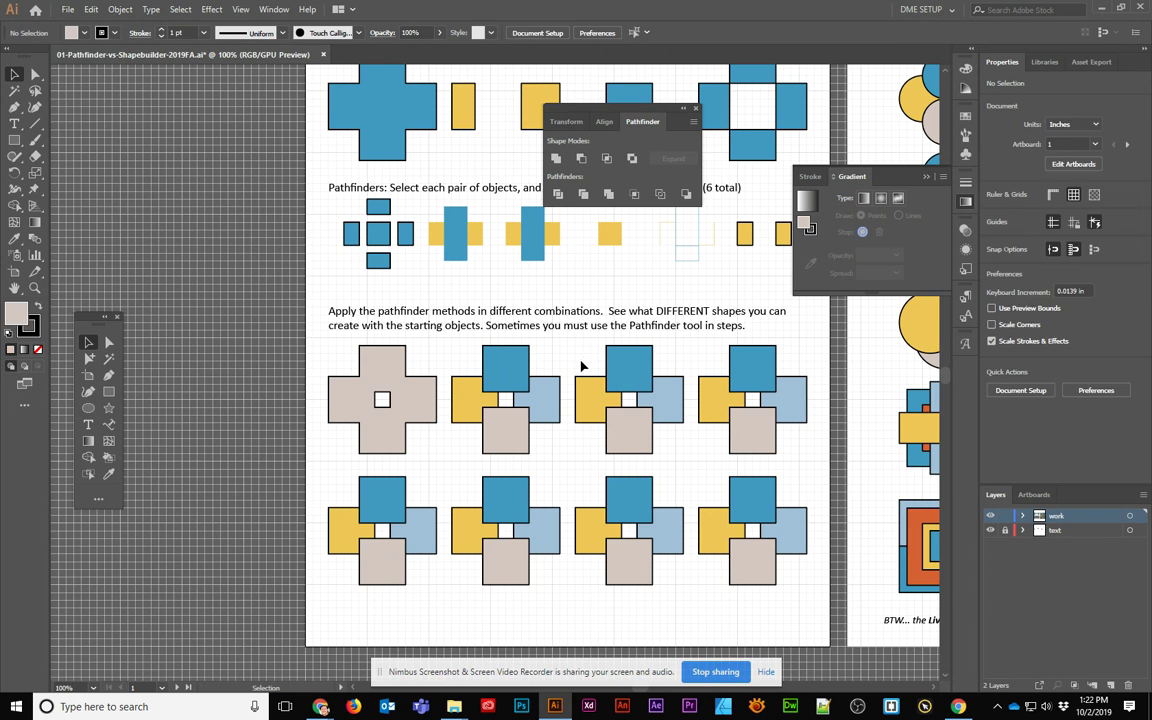
Step: Unite the top and bottom squares, then subtract the pair from the yellow square with Minus Front
left_click(504, 374)
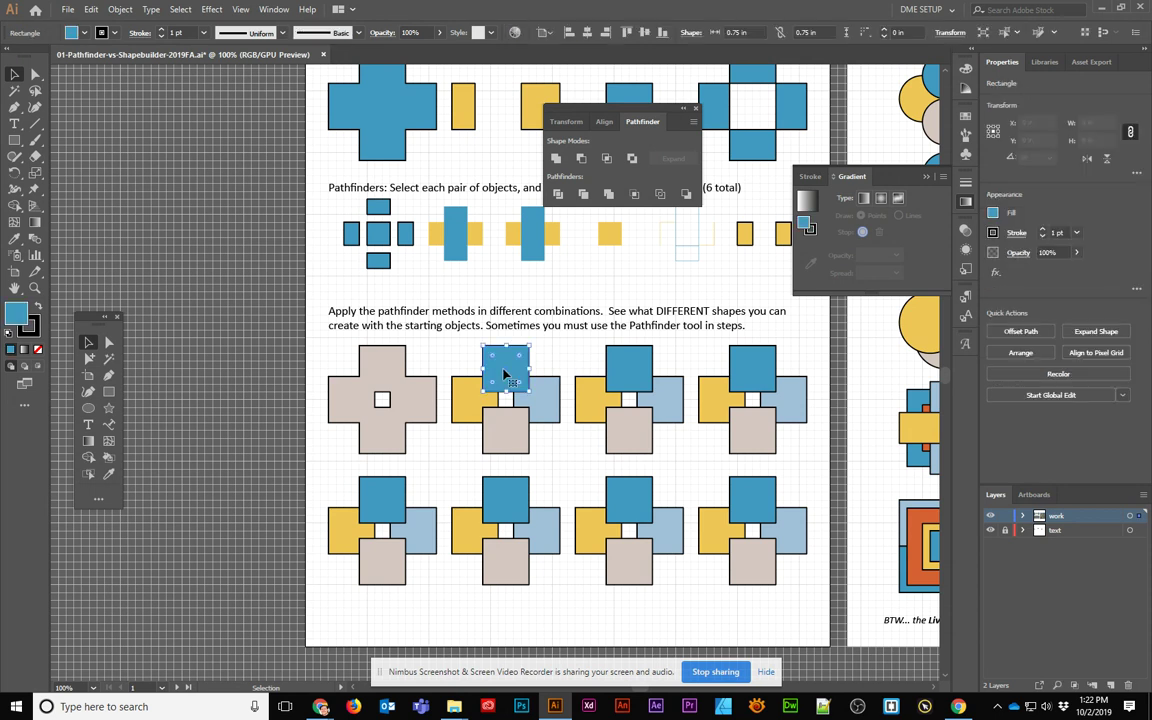
left_click(506, 443, "shift")
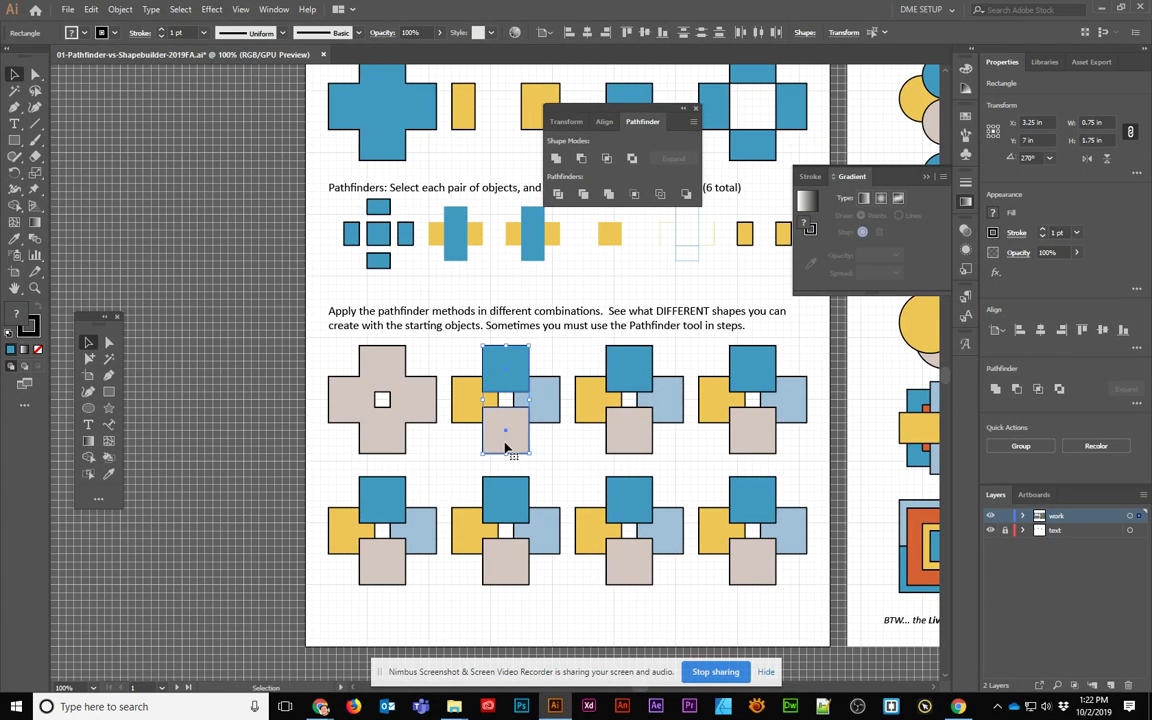
left_click(556, 159)
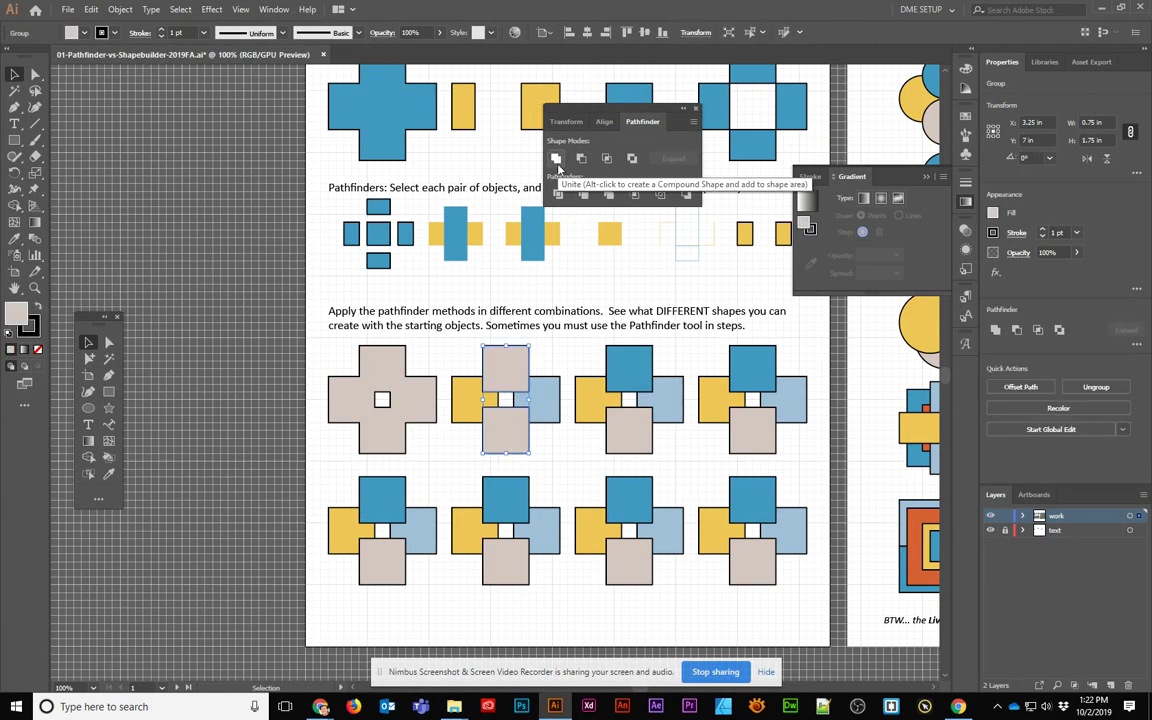
left_click(466, 418, "shift")
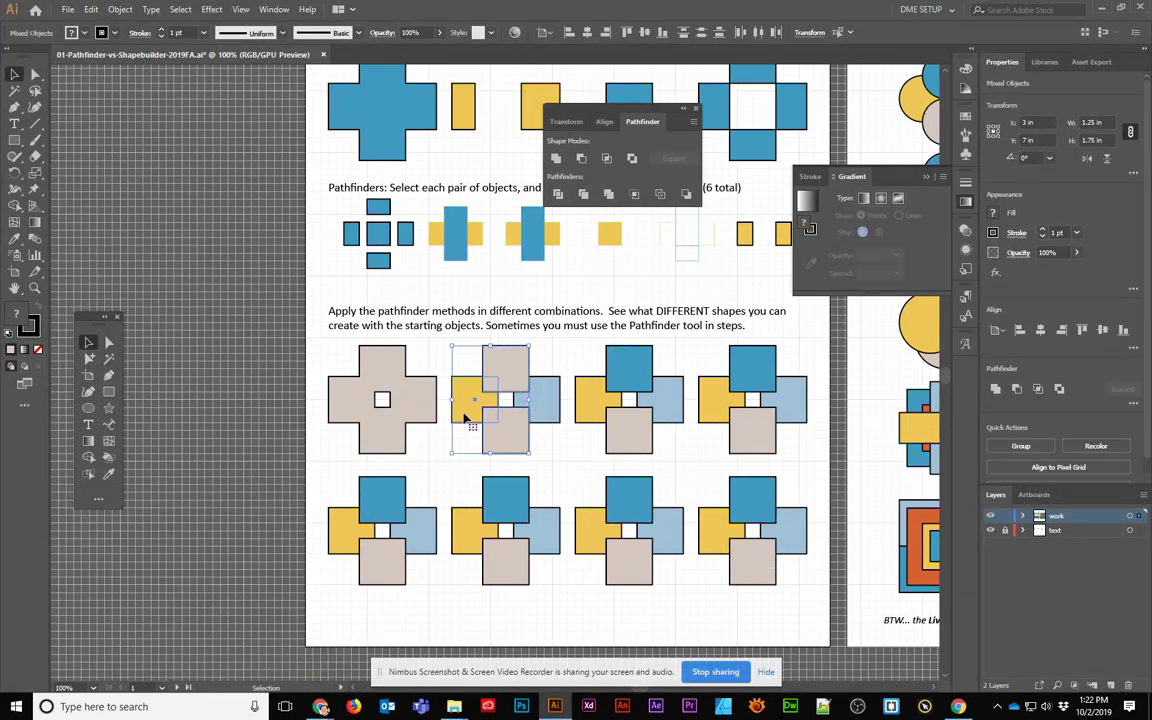
left_click(581, 158)
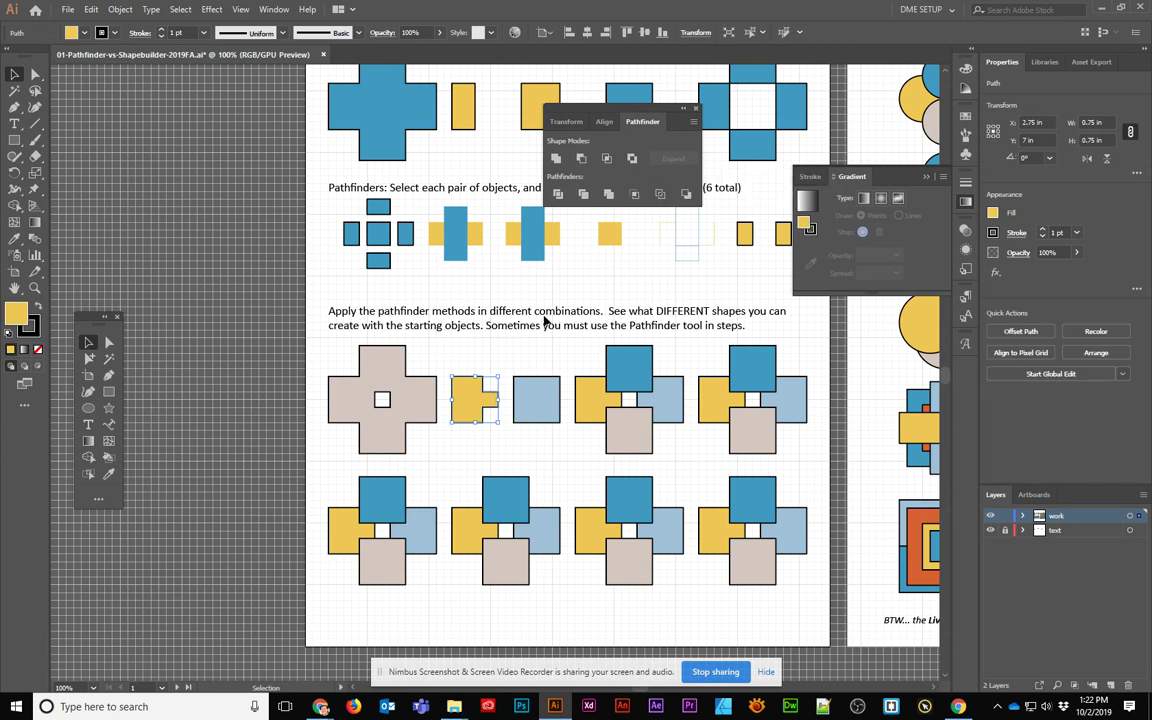
Step: Paste the beige pair back in its original position with Paste in Place
left_click(534, 397)
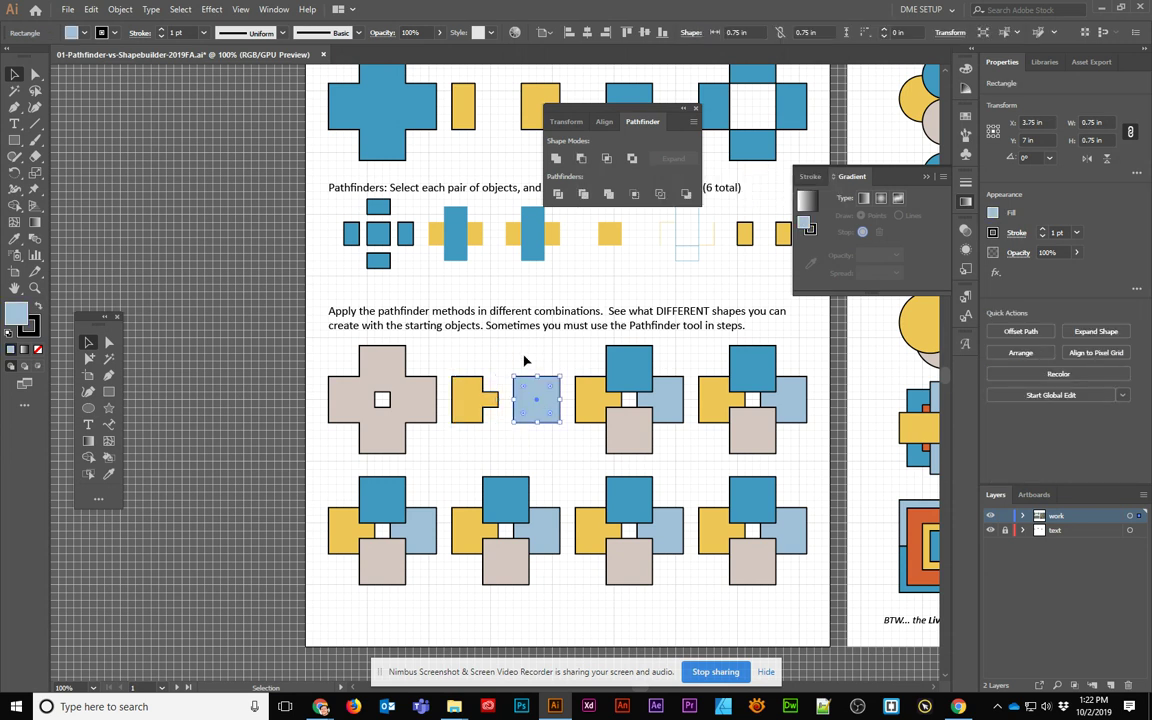
key("ctrl+shift+a")
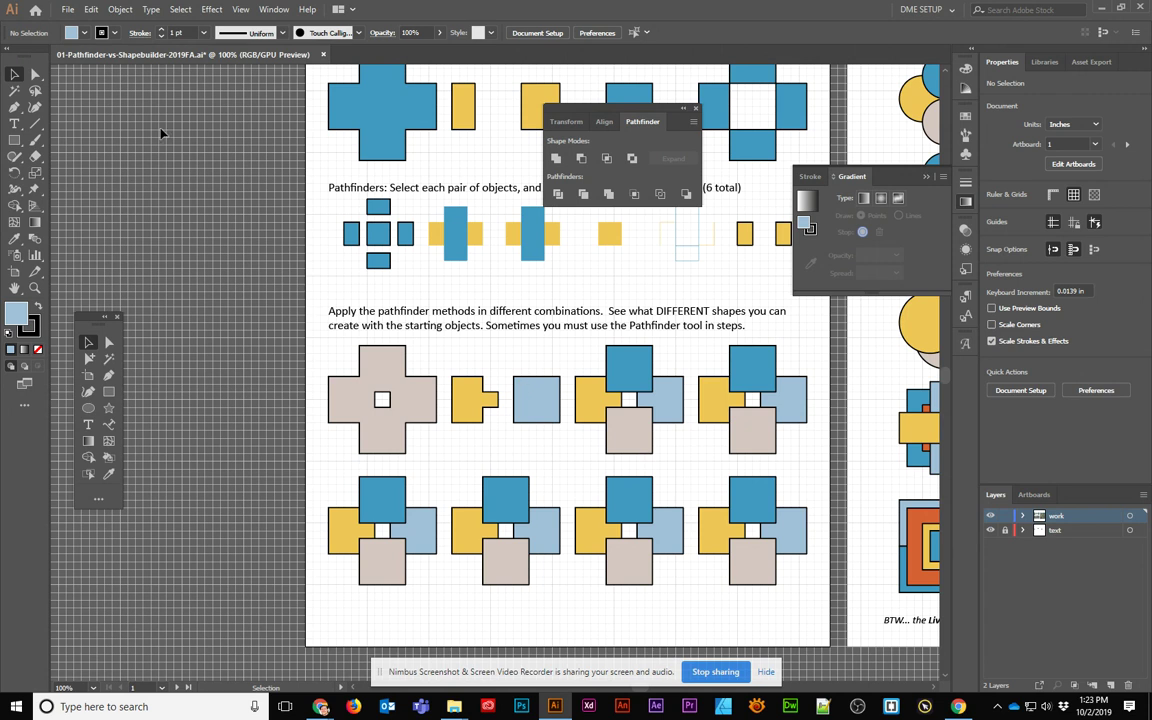
left_click(91, 10)
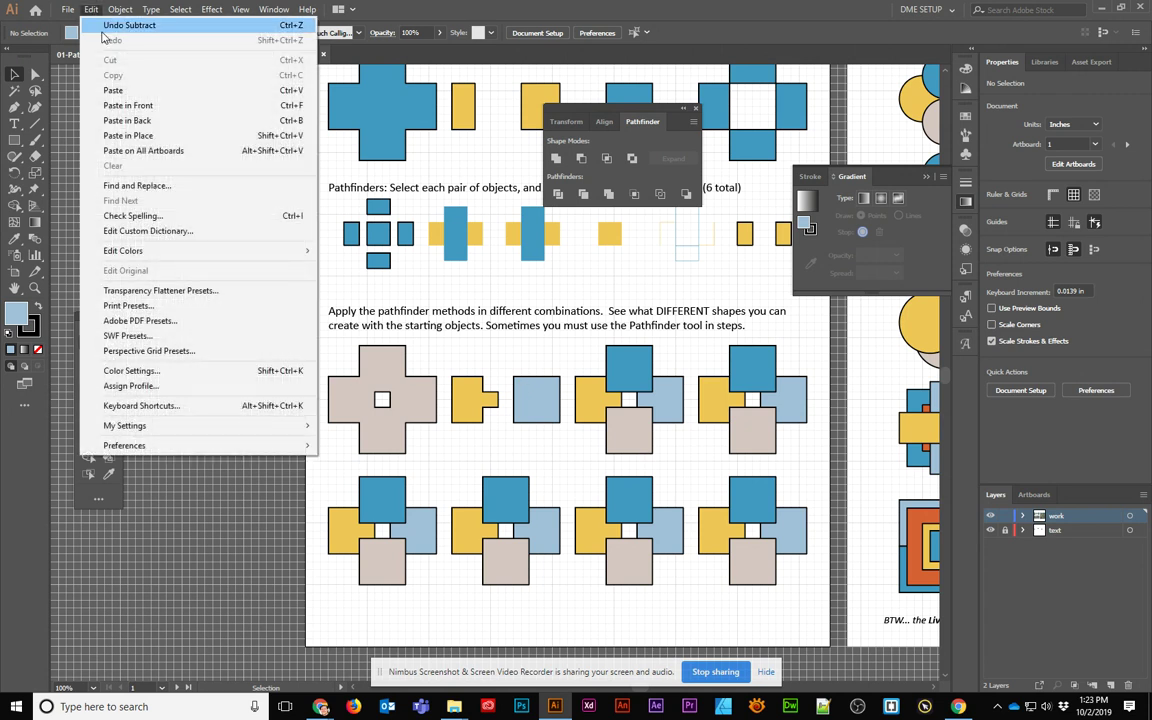
left_click(138, 136)
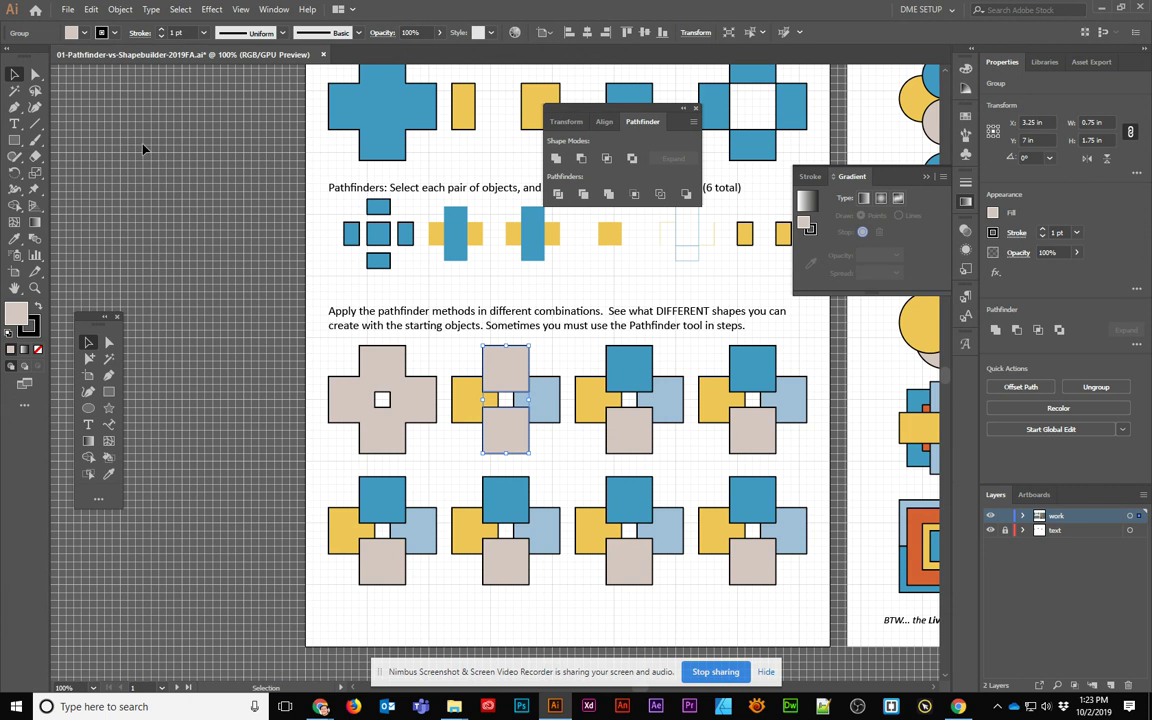
Step: Subtract the pair from the light-blue square, then unite both notched pieces in light blue
left_click(549, 402, "shift")
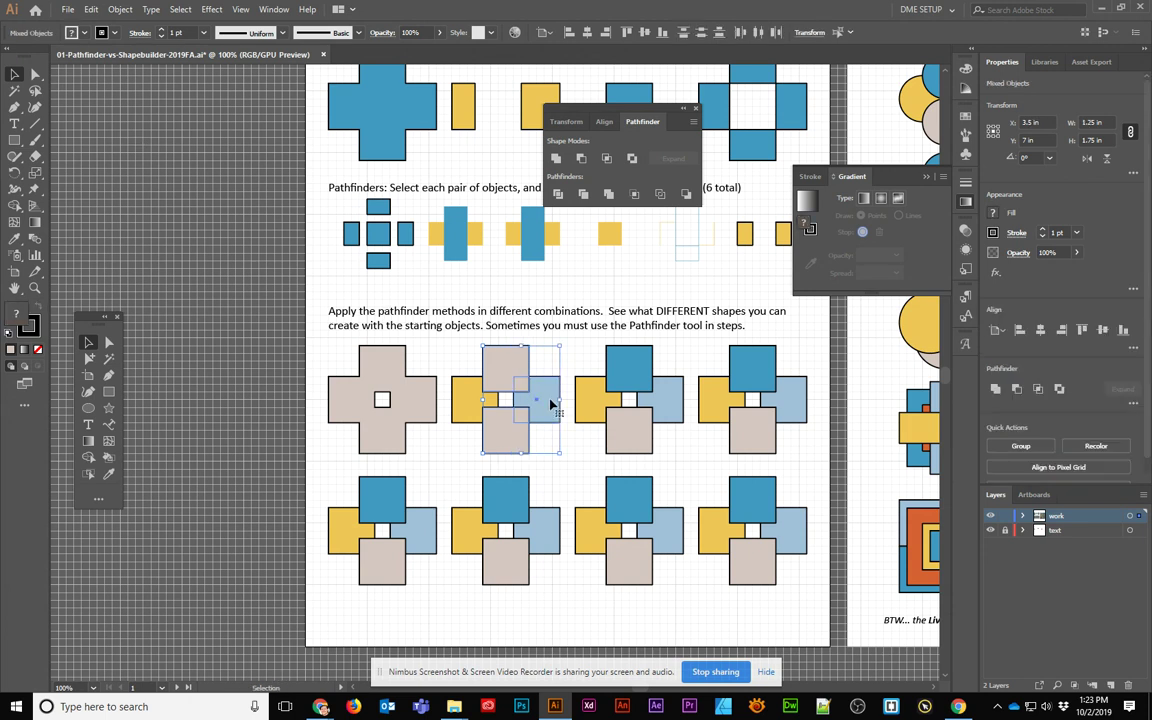
left_click(581, 160)
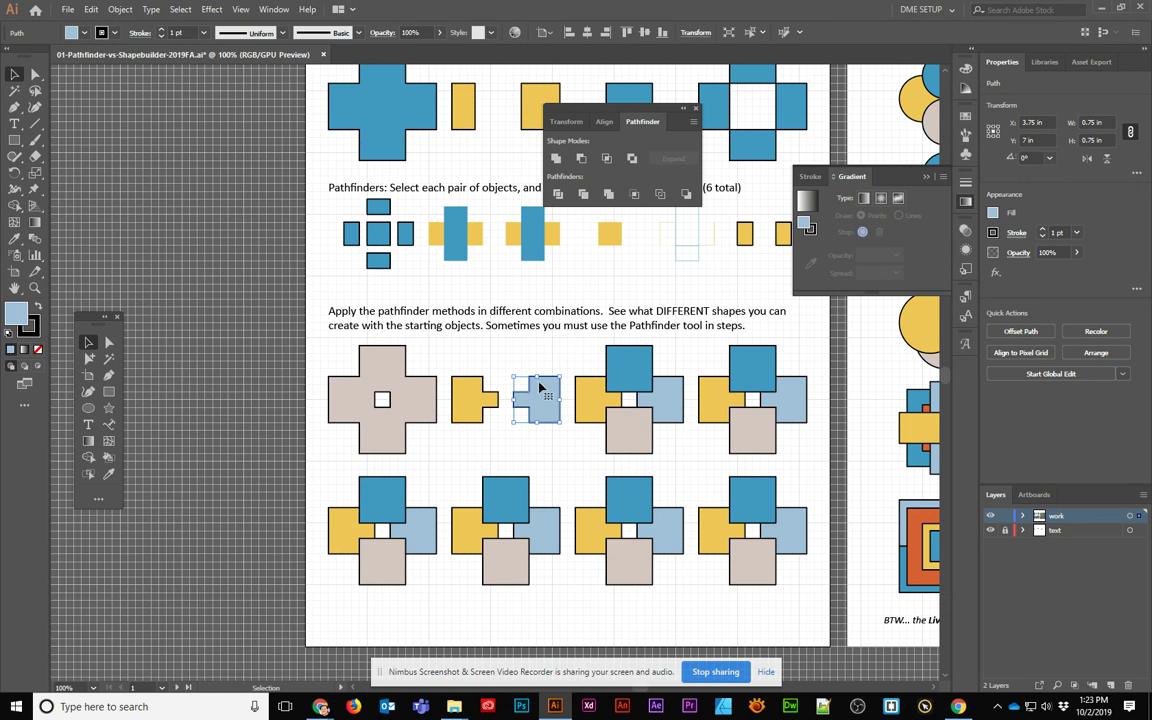
left_click(485, 402, "shift")
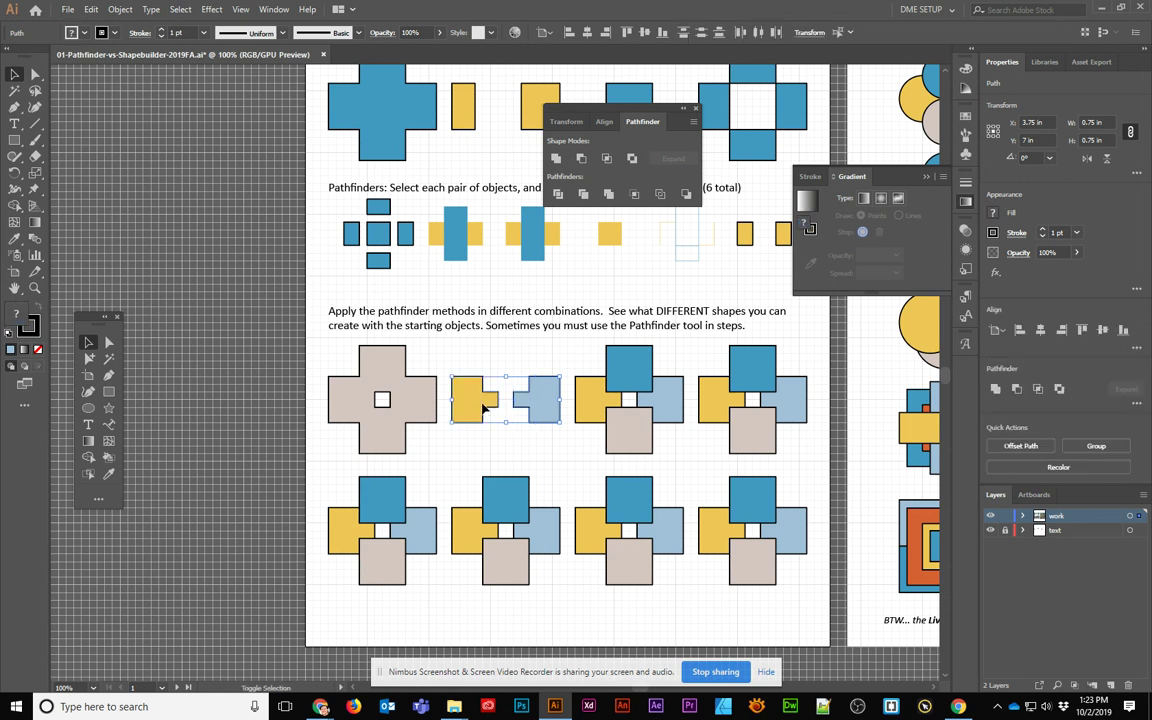
left_click(557, 158)
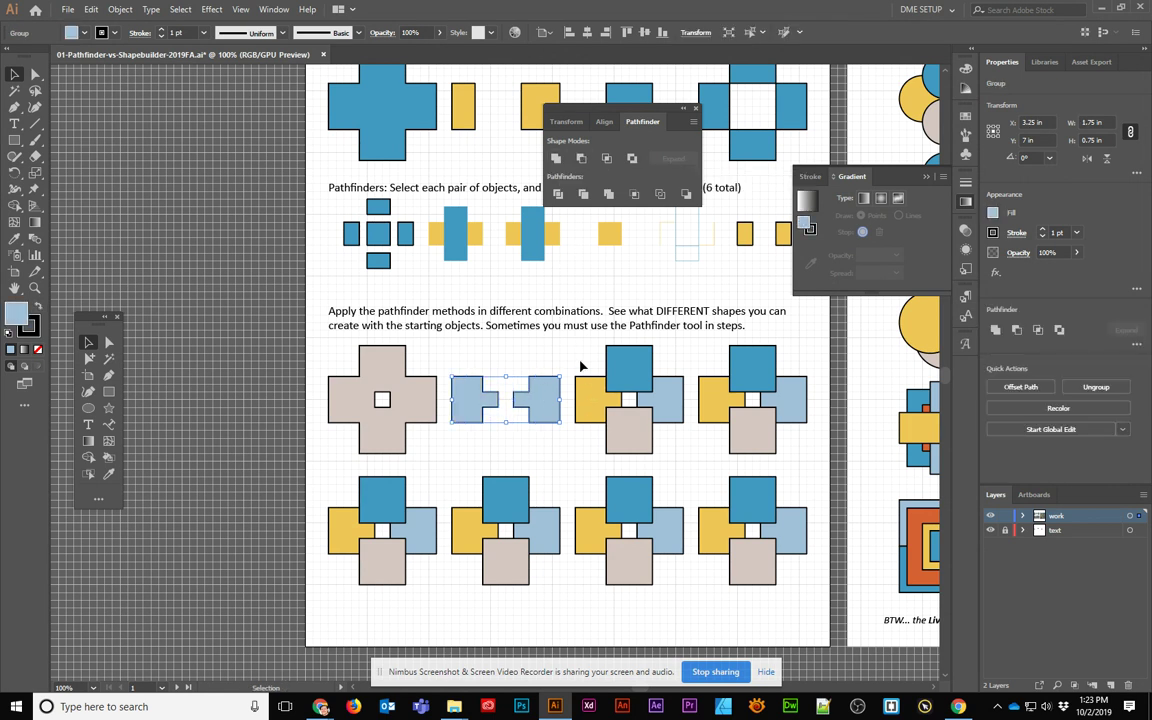
Step: Select the third four-square cluster and split it into separate pieces with Divide
left_click(547, 335)
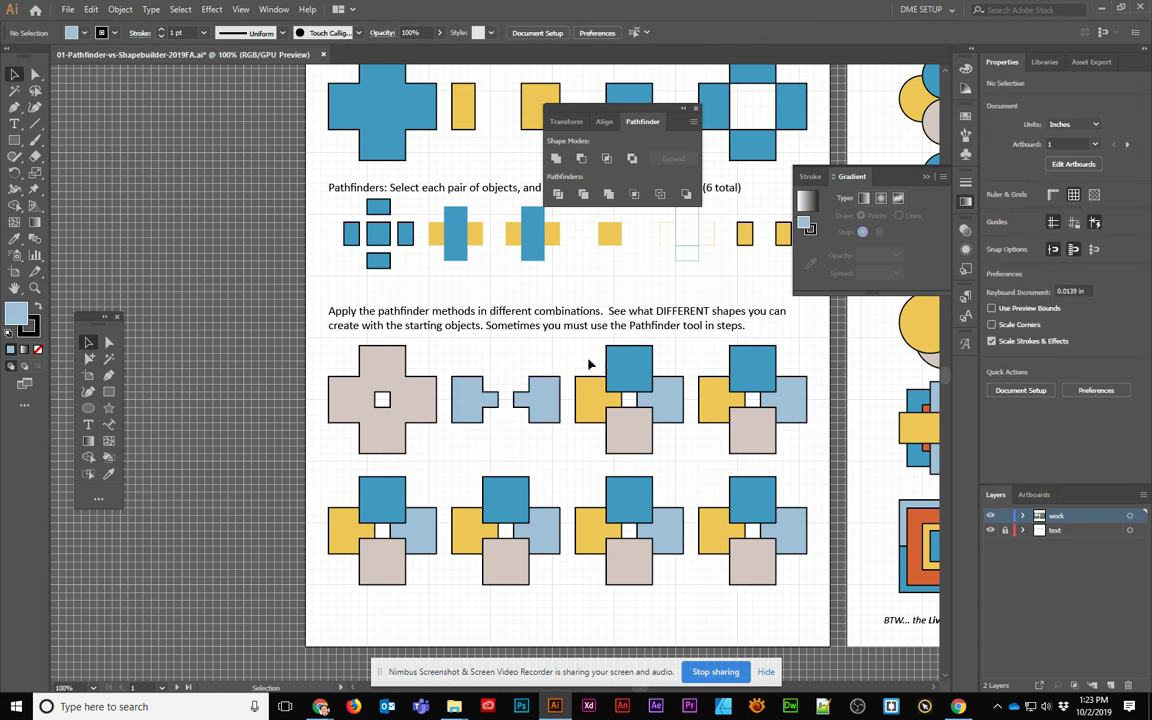
left_click(663, 437)
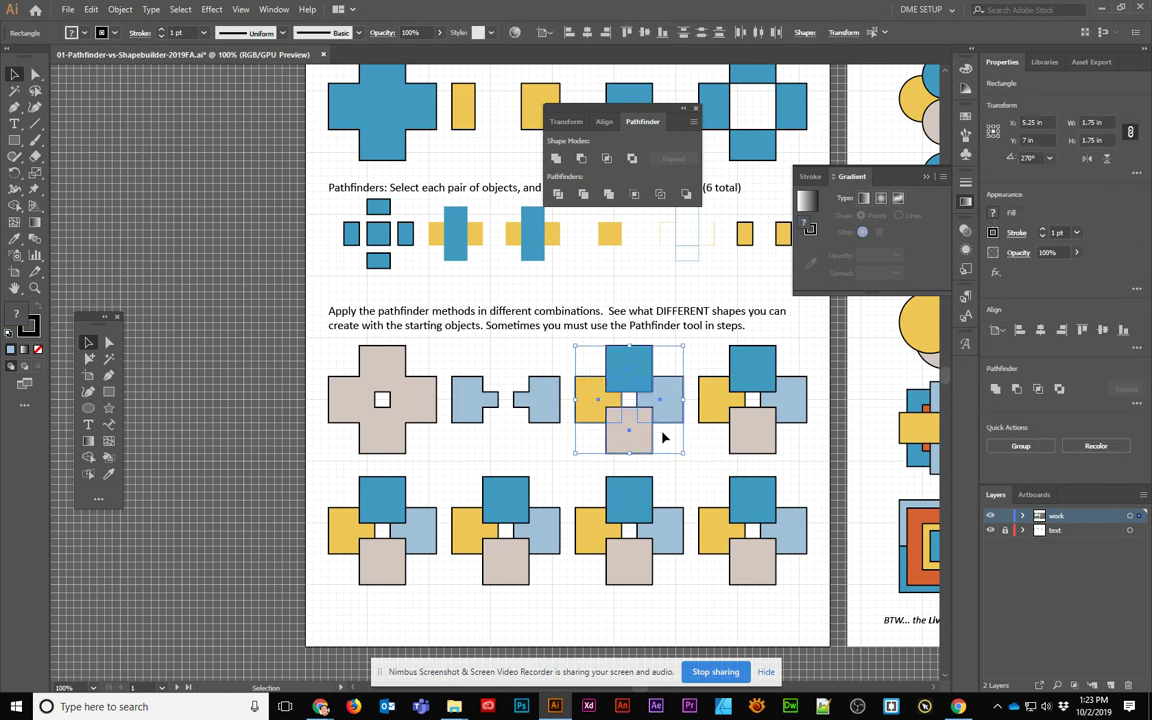
left_click(558, 195)
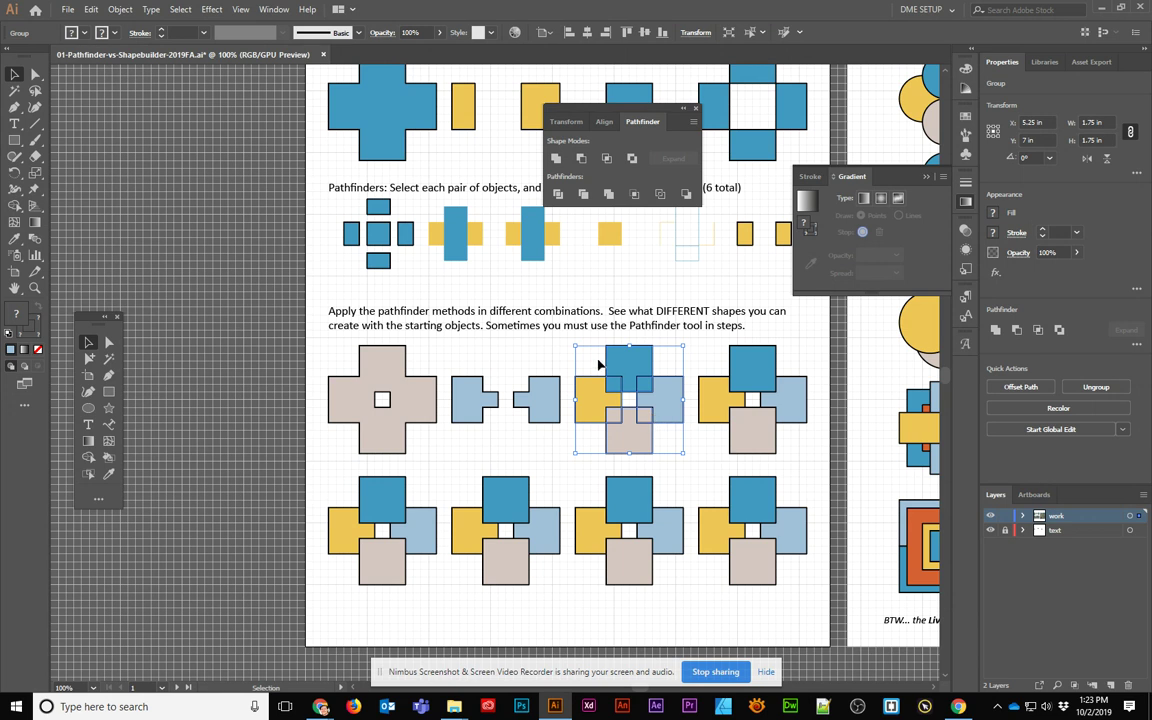
Step: Inside the isolated divided group, move the top blue square down and remove the tan square
double_click(630, 366)
left_click(630, 366)
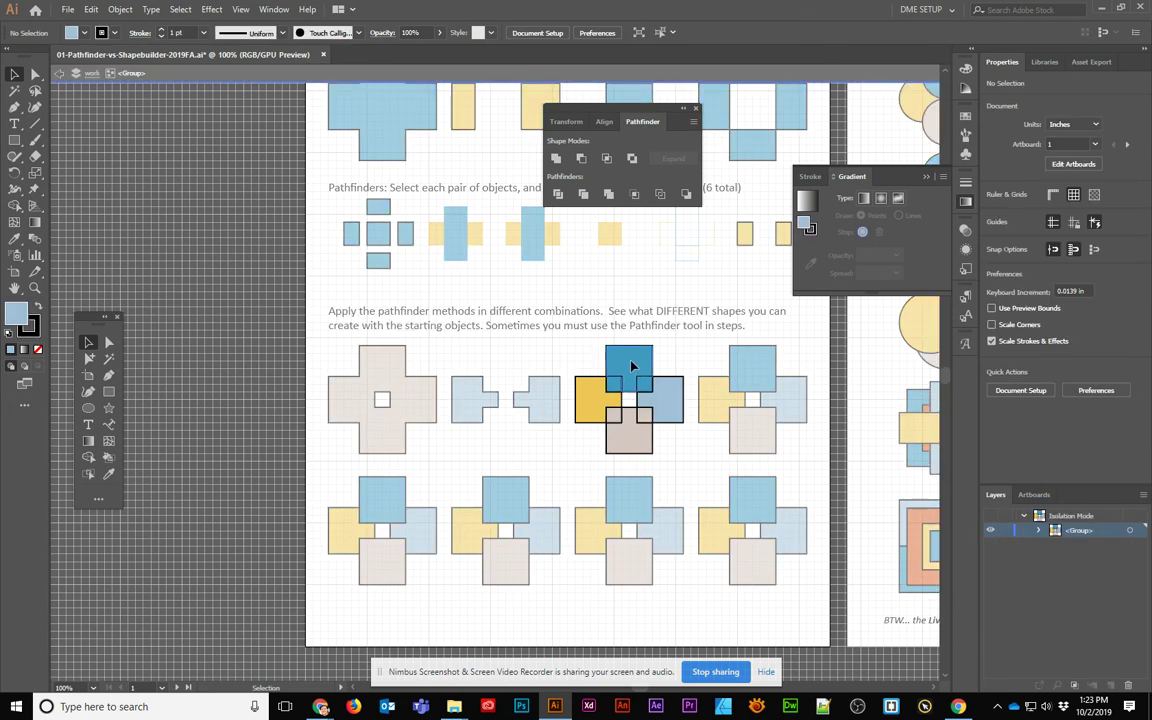
left_click_drag(631, 368, 645, 388)
left_click(623, 418)
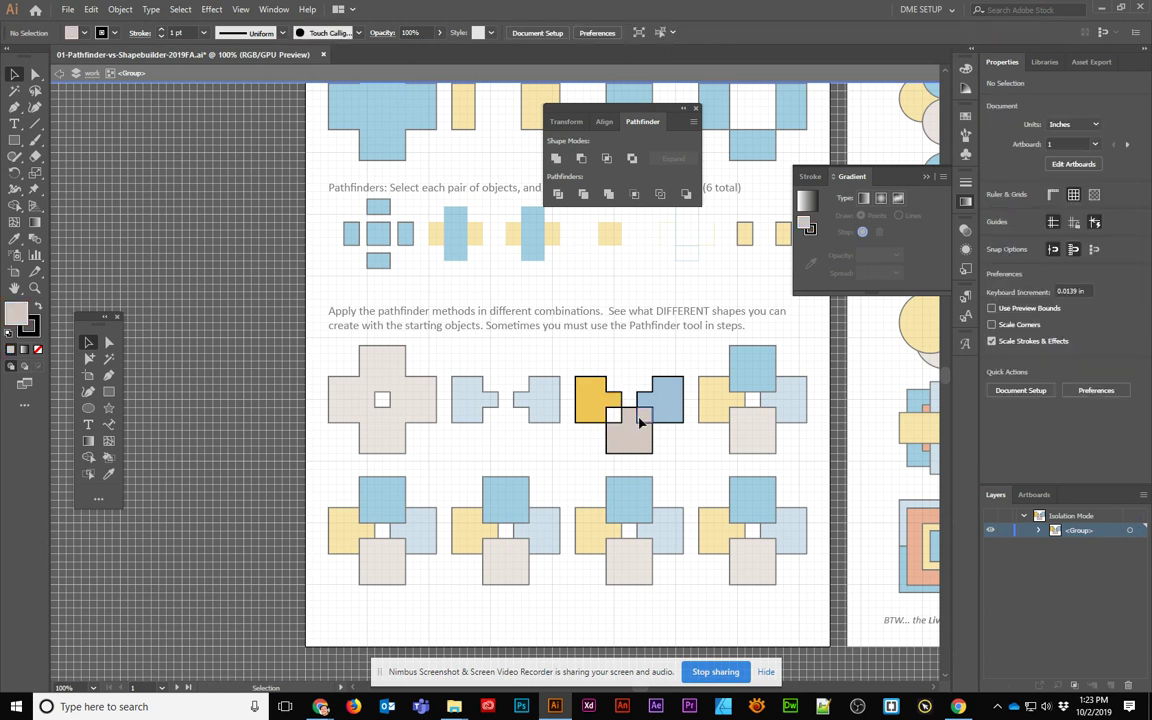
left_click(620, 425)
key("ctrl+shift+bracketleft")
left_click(627, 436)
double_click(627, 436)
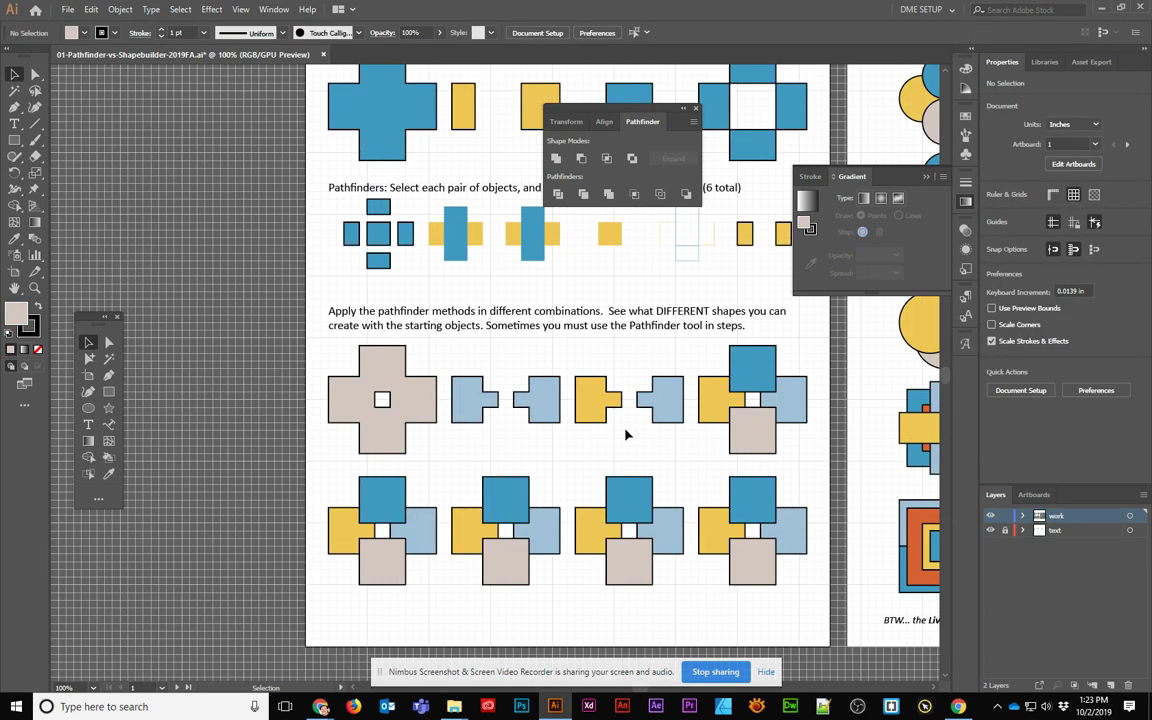
Step: Try uniting the yellow and blue pieces, then undo the merge and reselect them
left_click_drag(562, 367, 668, 433)
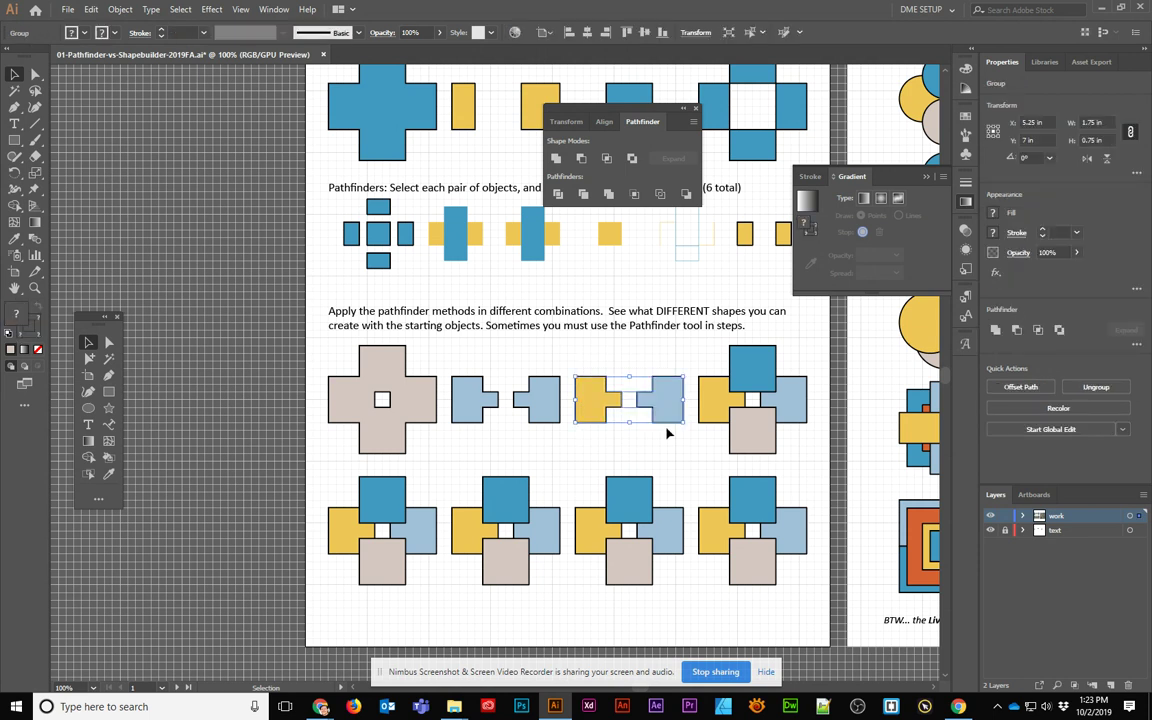
left_click(562, 161)
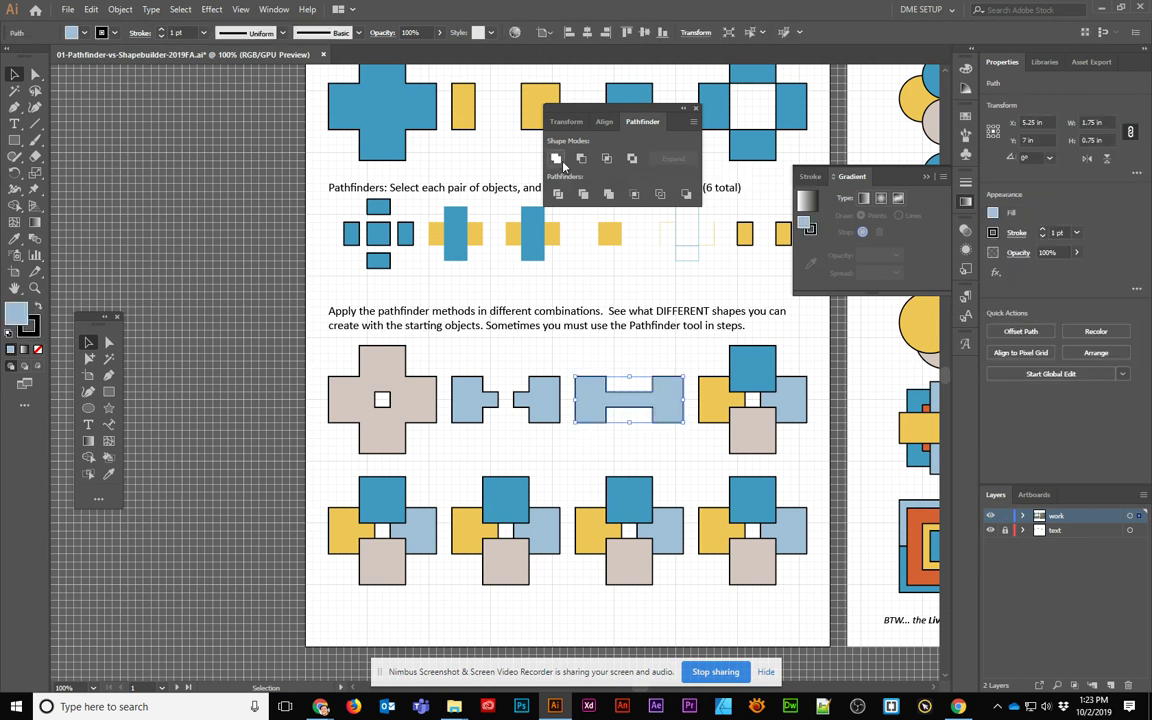
key("a")
key("ctrl+z")
key("v")
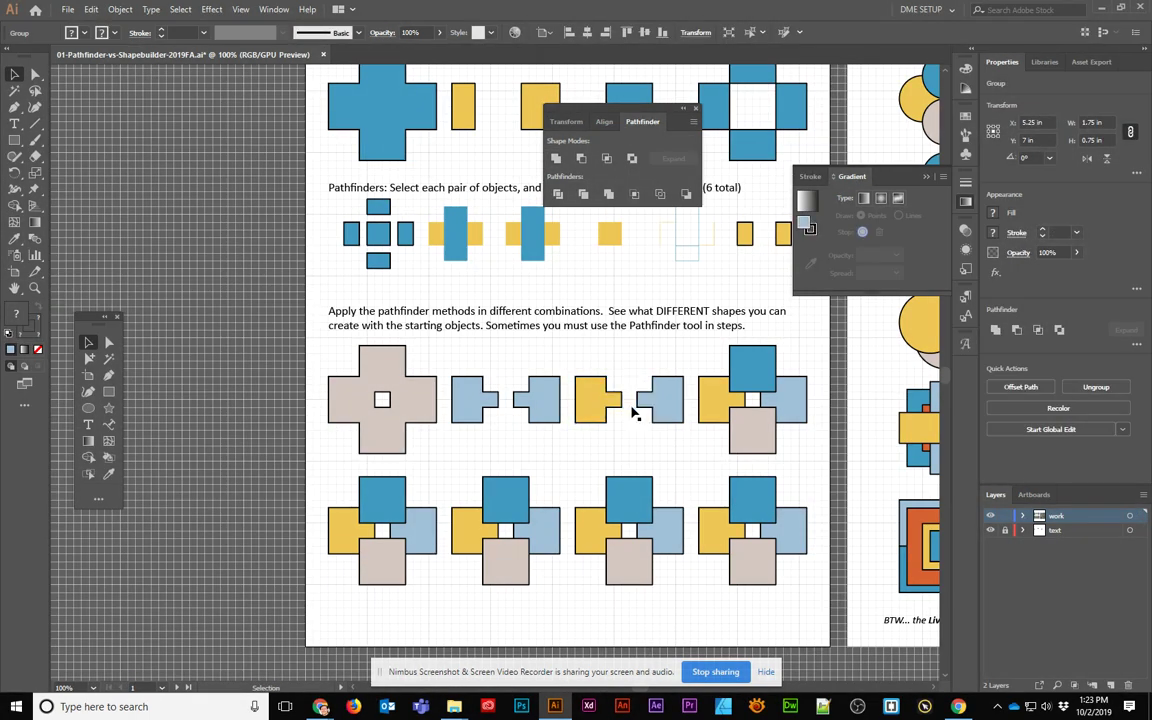
left_click(628, 398)
left_click_drag(564, 366, 632, 419)
left_click(632, 419)
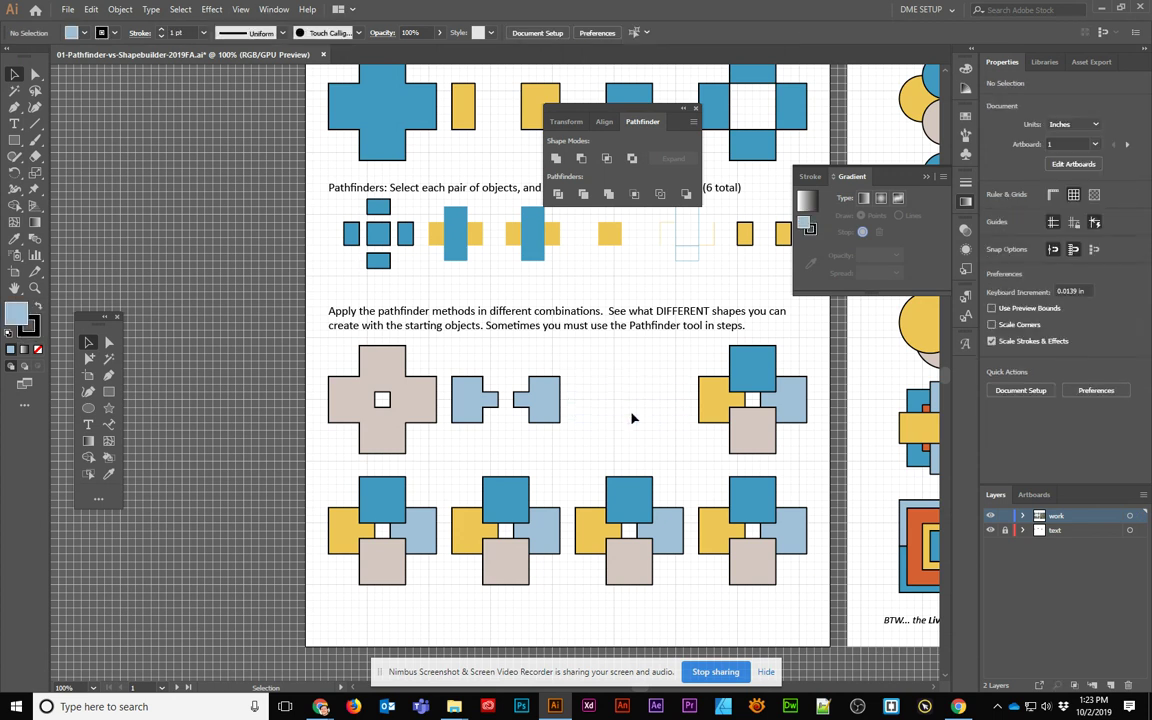
Step: Delete the white middle piece and small leftover square, then unite the remaining pair in light blue
left_click(630, 403)
key("Delete")
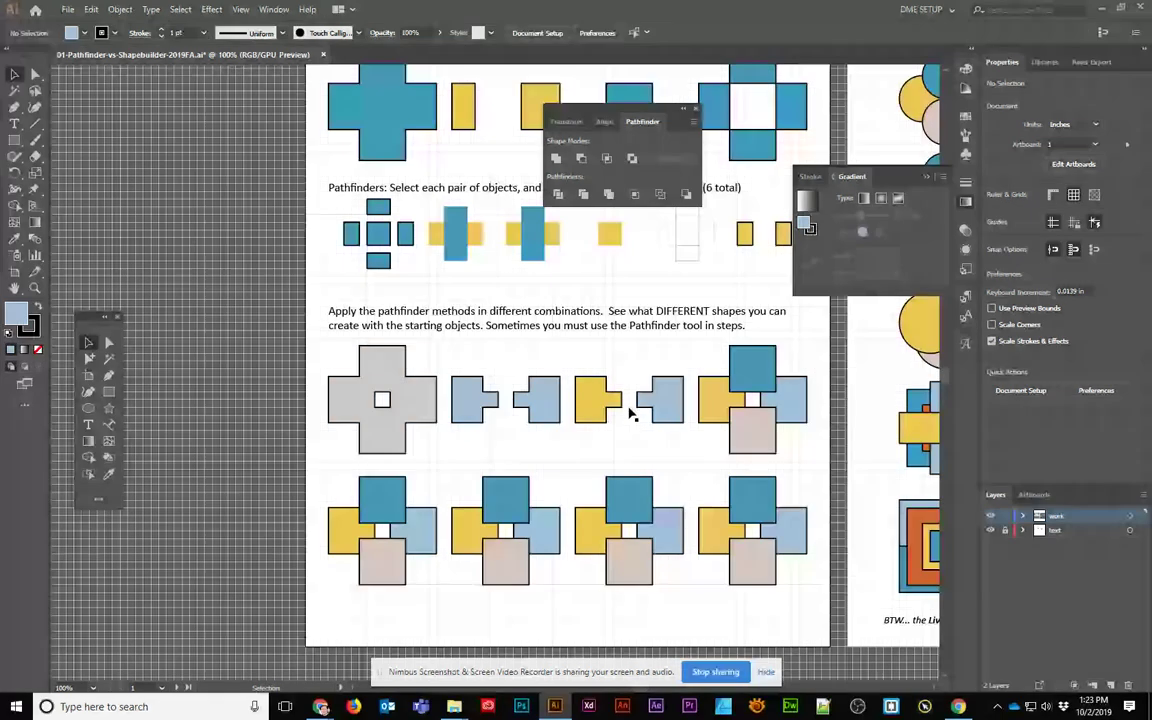
double_click(630, 410)
left_click(630, 408)
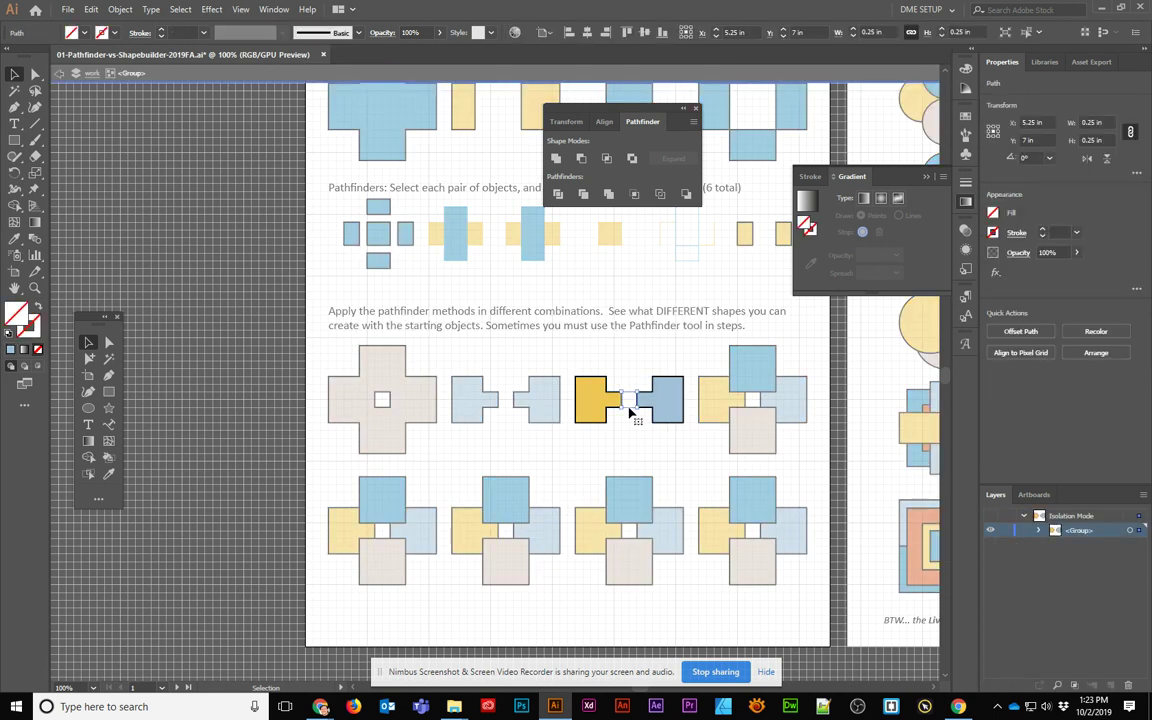
key("Delete")
double_click(630, 372)
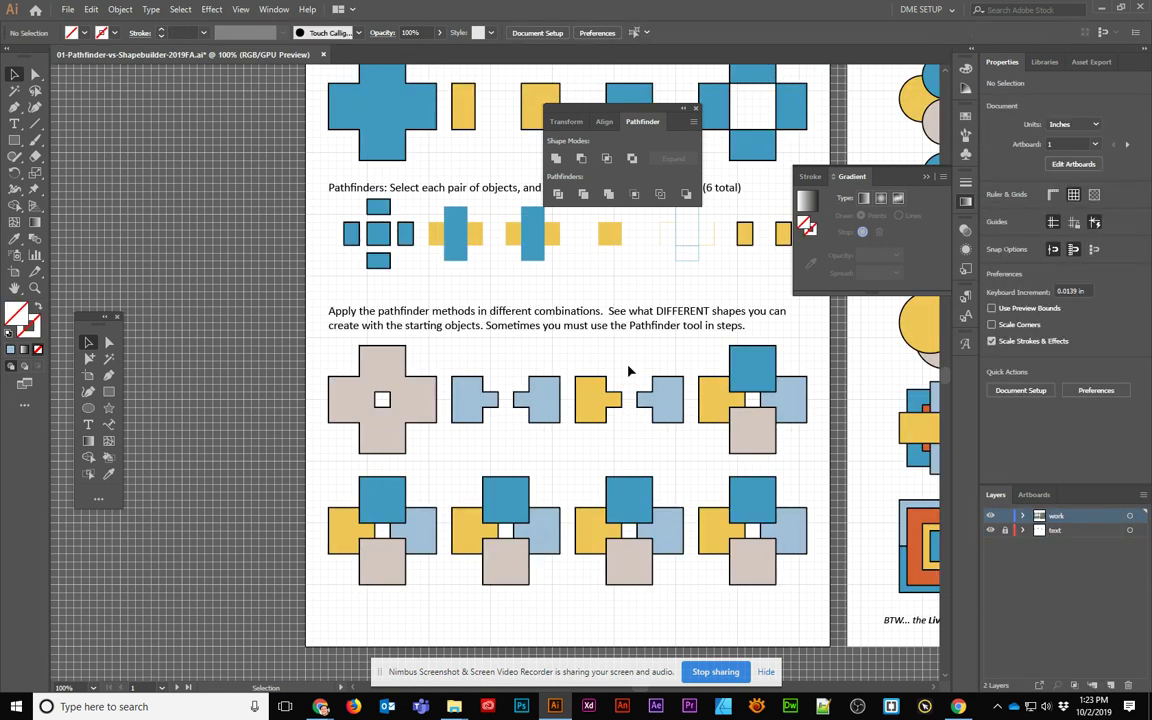
left_click(660, 410)
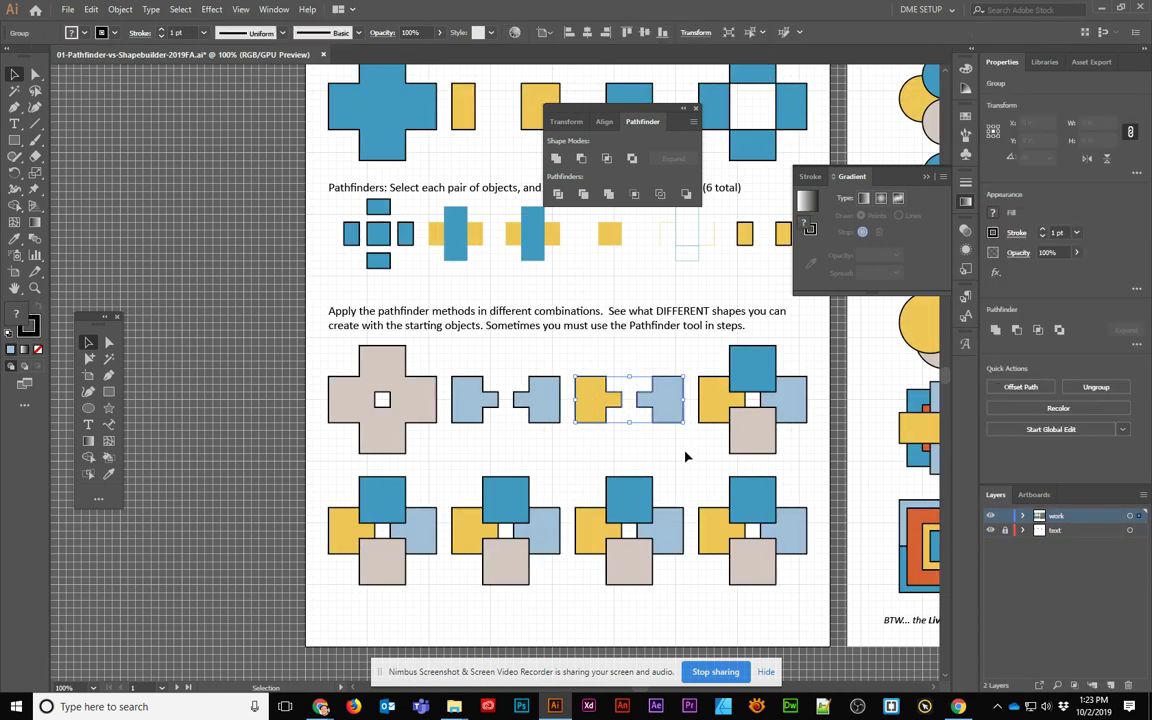
left_click(560, 158)
left_click(653, 374)
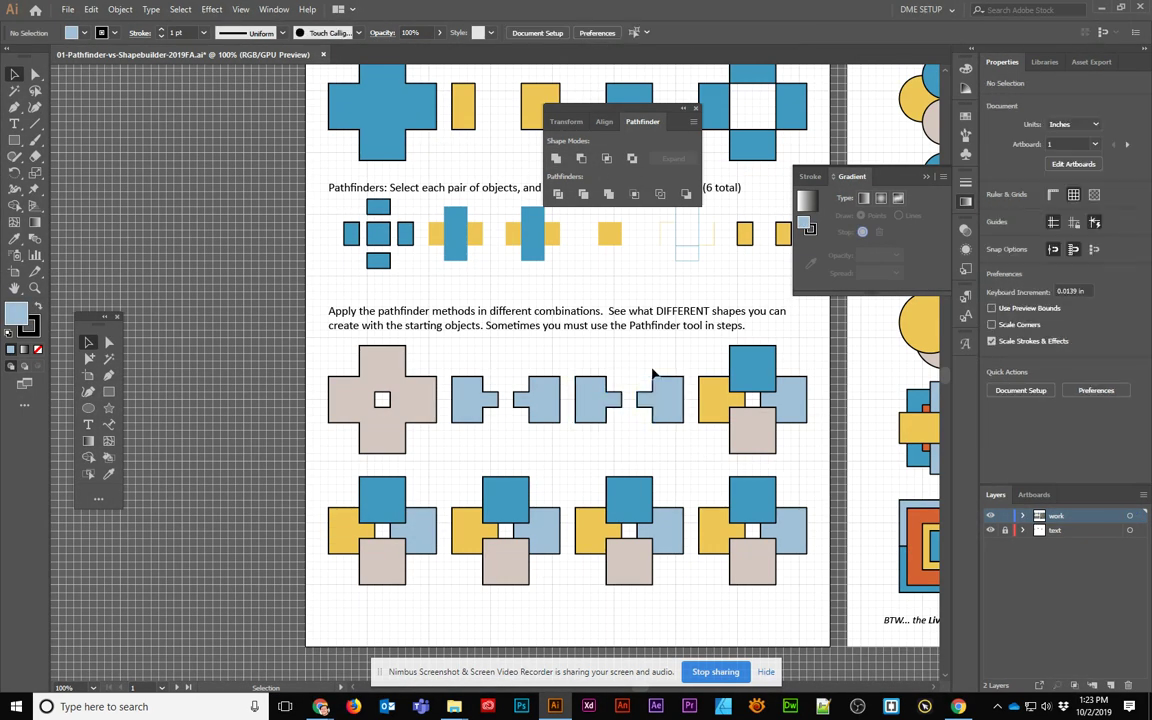
Step: Merge the top dark-blue and right light-blue squares with Shape Builder, then subtract the tan square
scroll(620, 322, "right", 5)
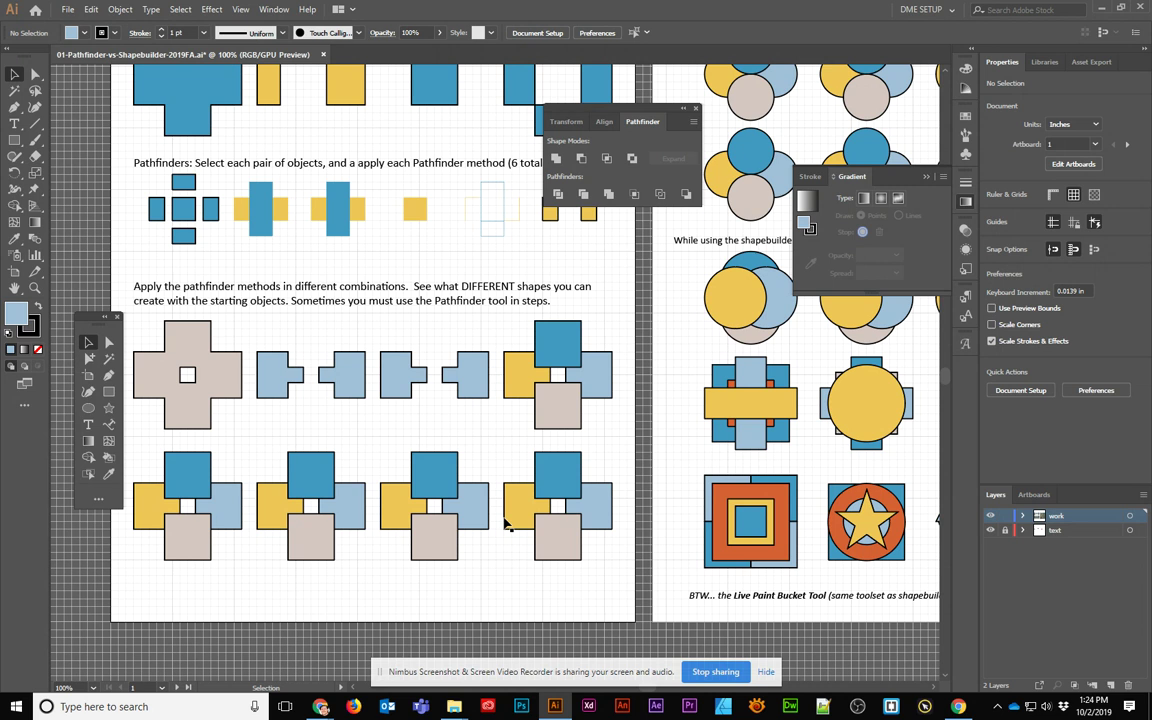
left_click(445, 478)
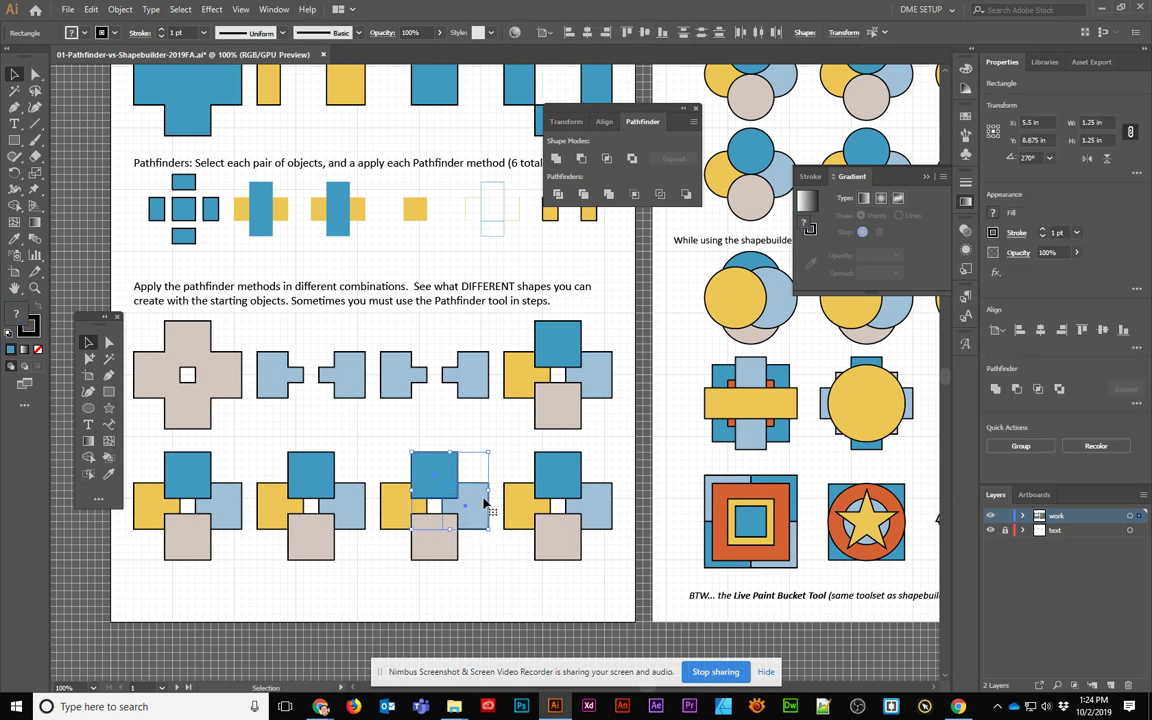
mouse_move(484, 505)
left_mouse_down()
mouse_move(402, 509)
mouse_move(386, 502)
mouse_move(432, 538)
left_mouse_up()
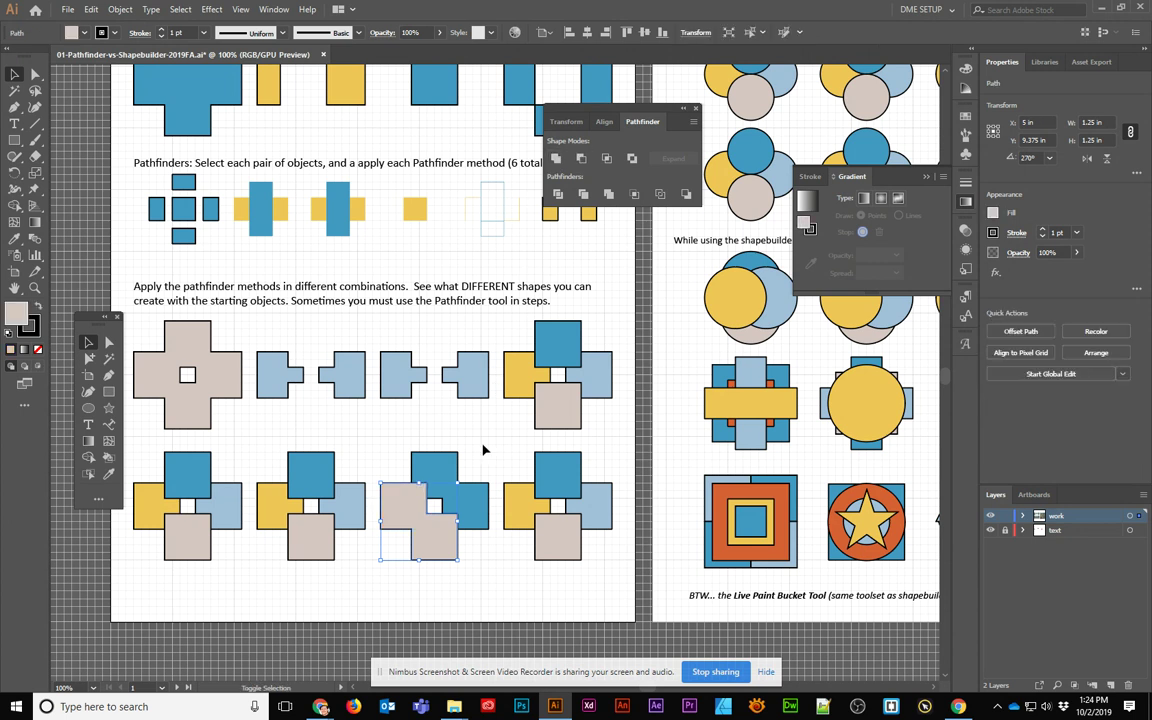
left_click(582, 158)
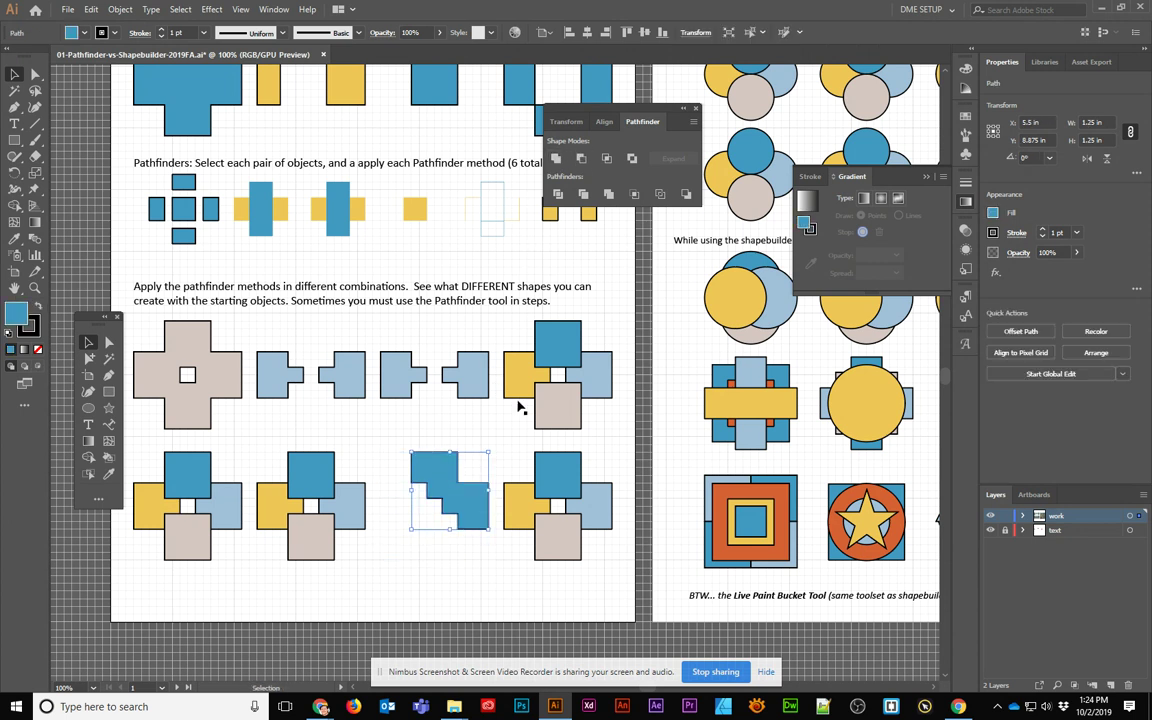
left_click(493, 447)
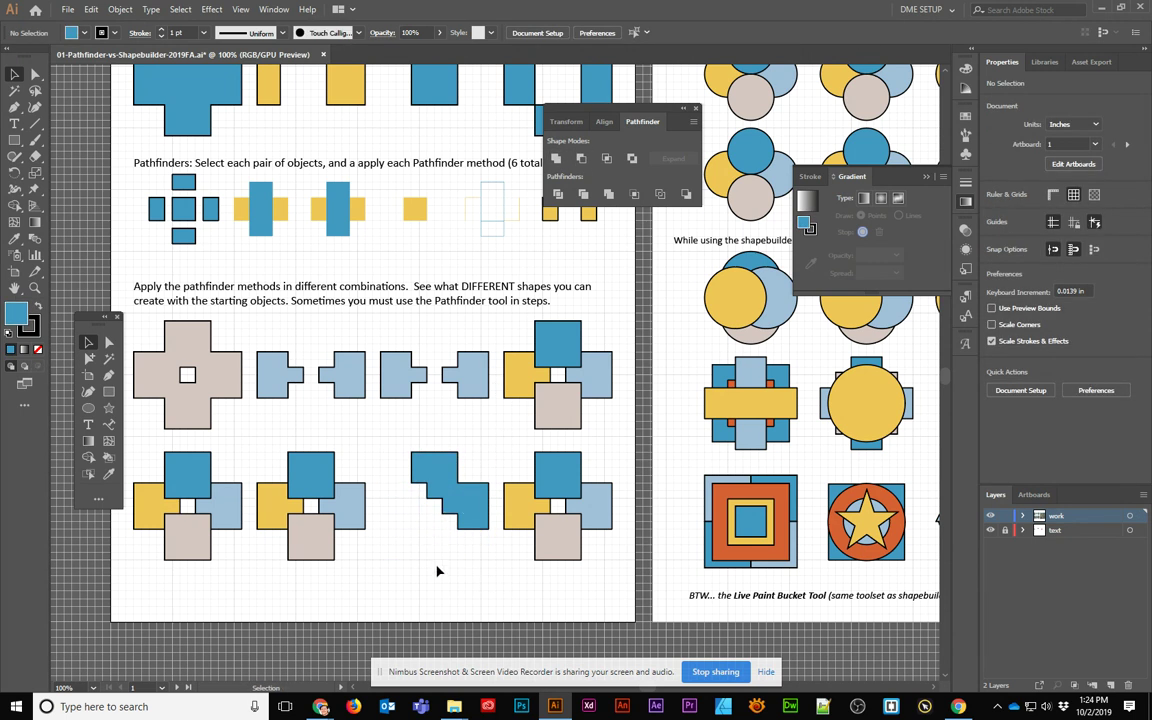
left_click_drag(512, 370, 65, 508)
Step: Close the floating Pathfinder panel and select the first four-circle set on the Shape Builder page
scroll(269, 322, "up", 4)
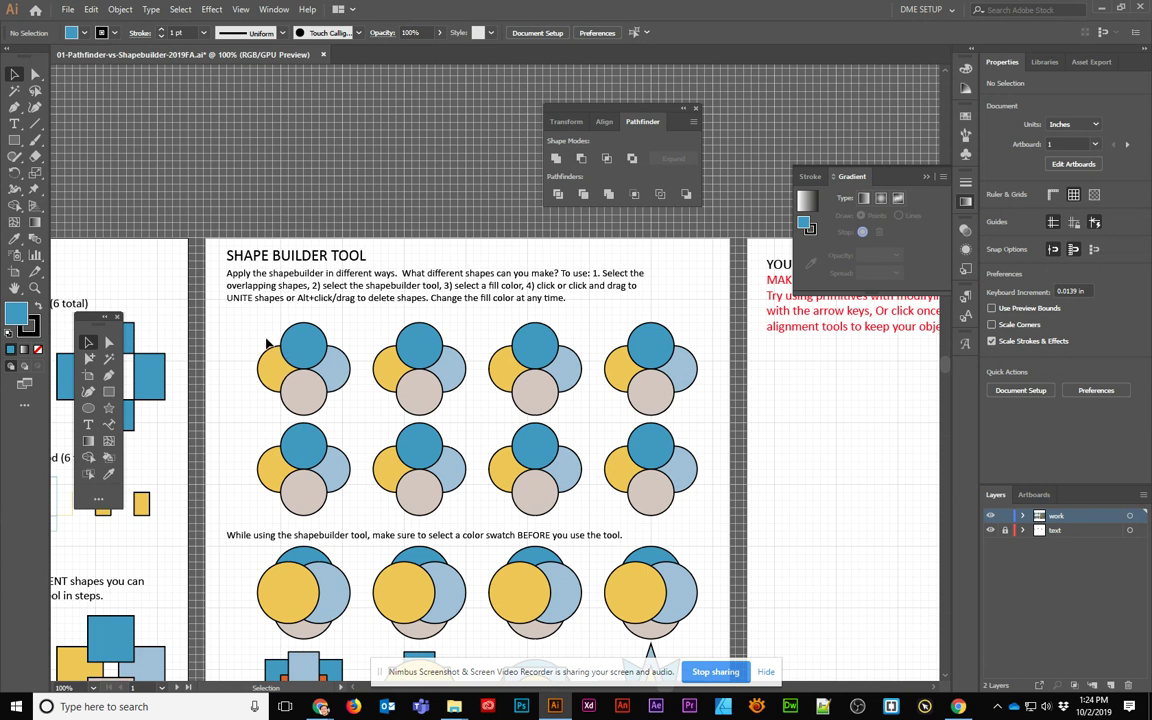
left_click(696, 108)
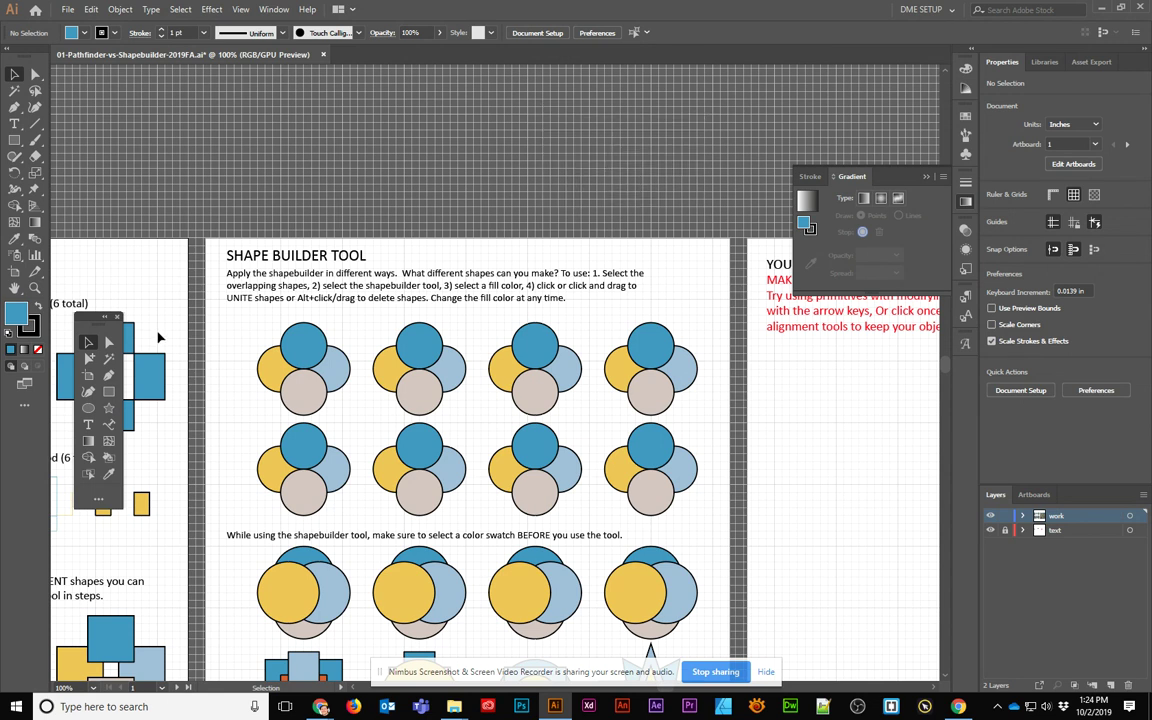
left_click(336, 398)
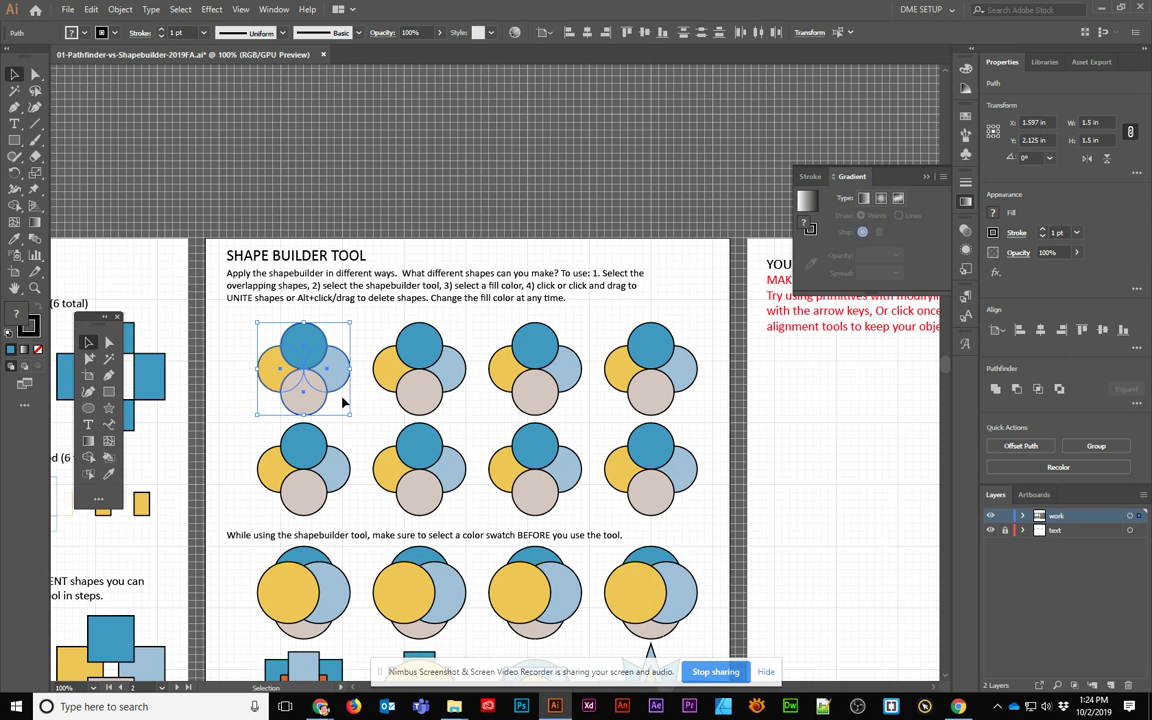
left_click(15, 208)
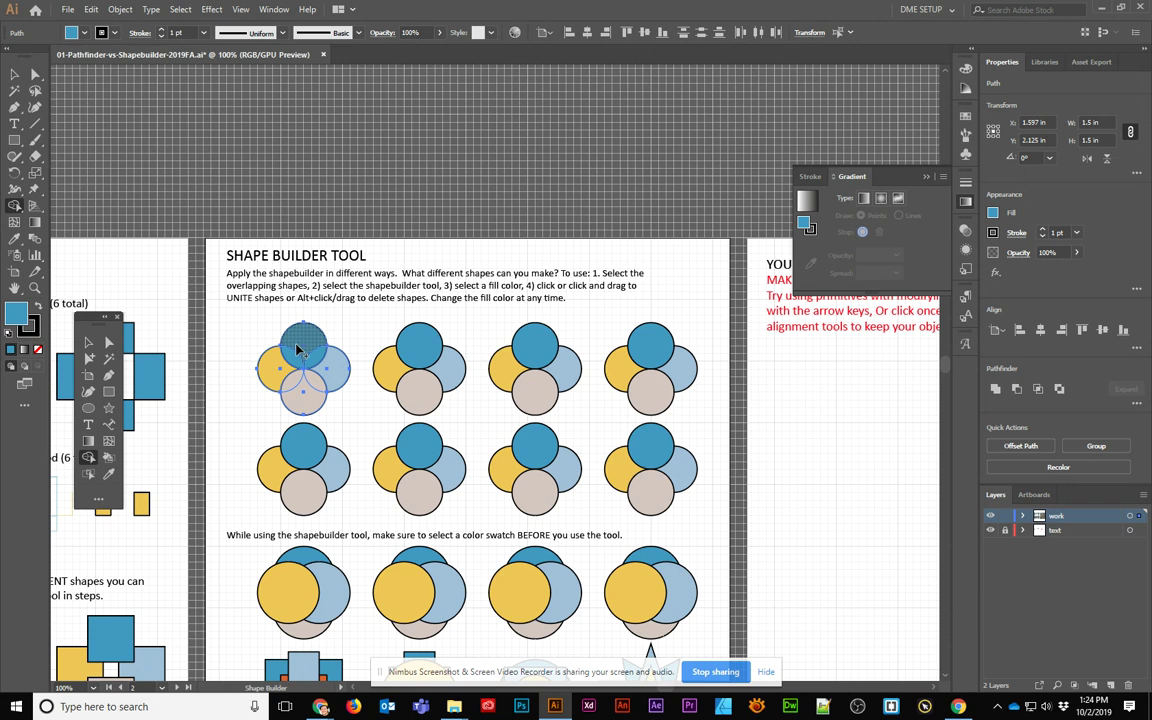
Step: Merge yellow into the top blue circle and bottom into right, deleting the two overlap lenses
scroll(300, 348, "up", 1)
scroll(290, 340, "up", 2)
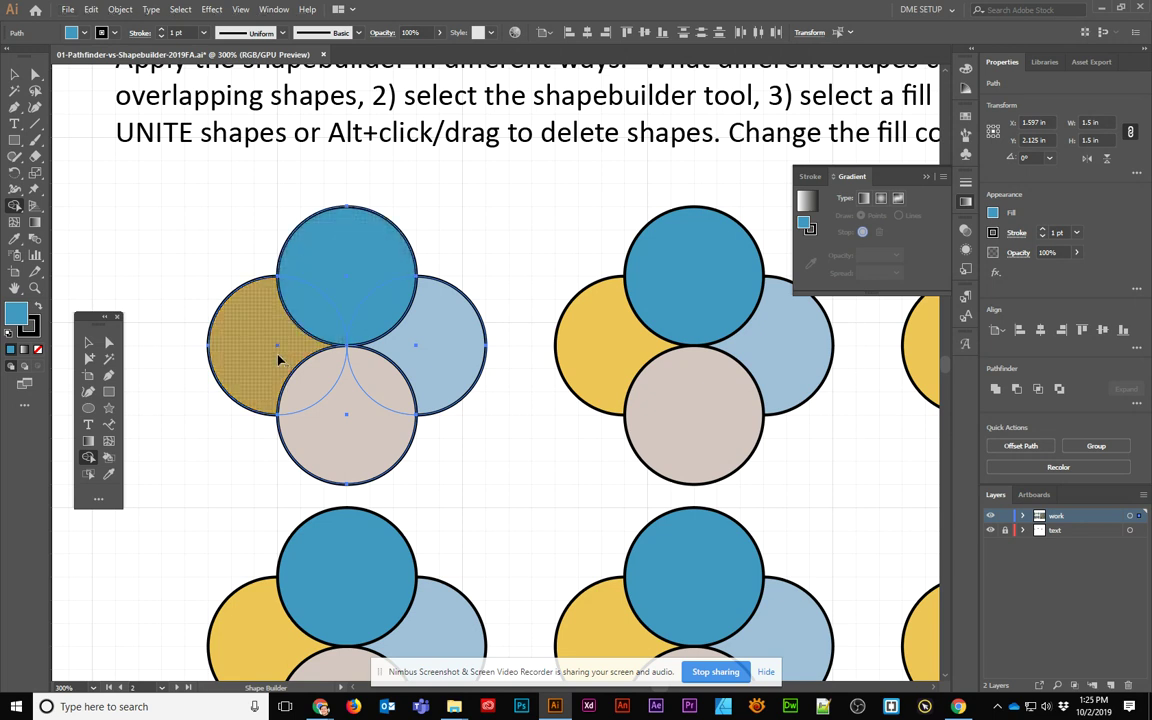
left_click_drag(265, 364, 333, 278)
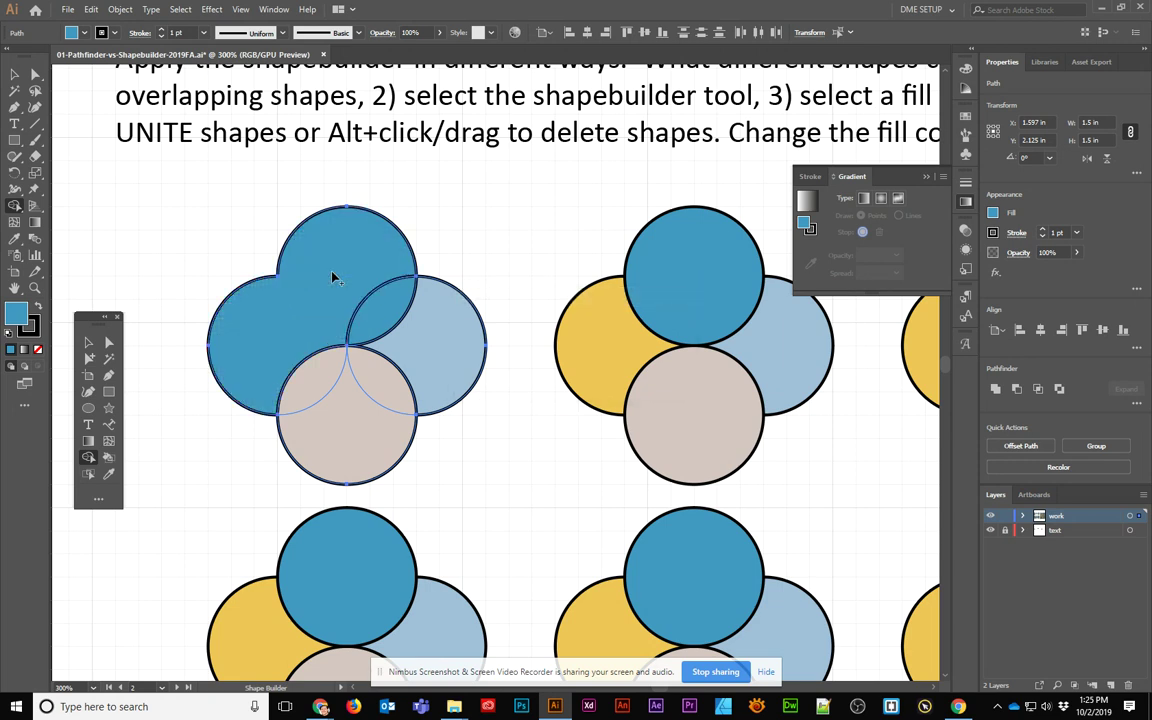
left_click(384, 312, "alt")
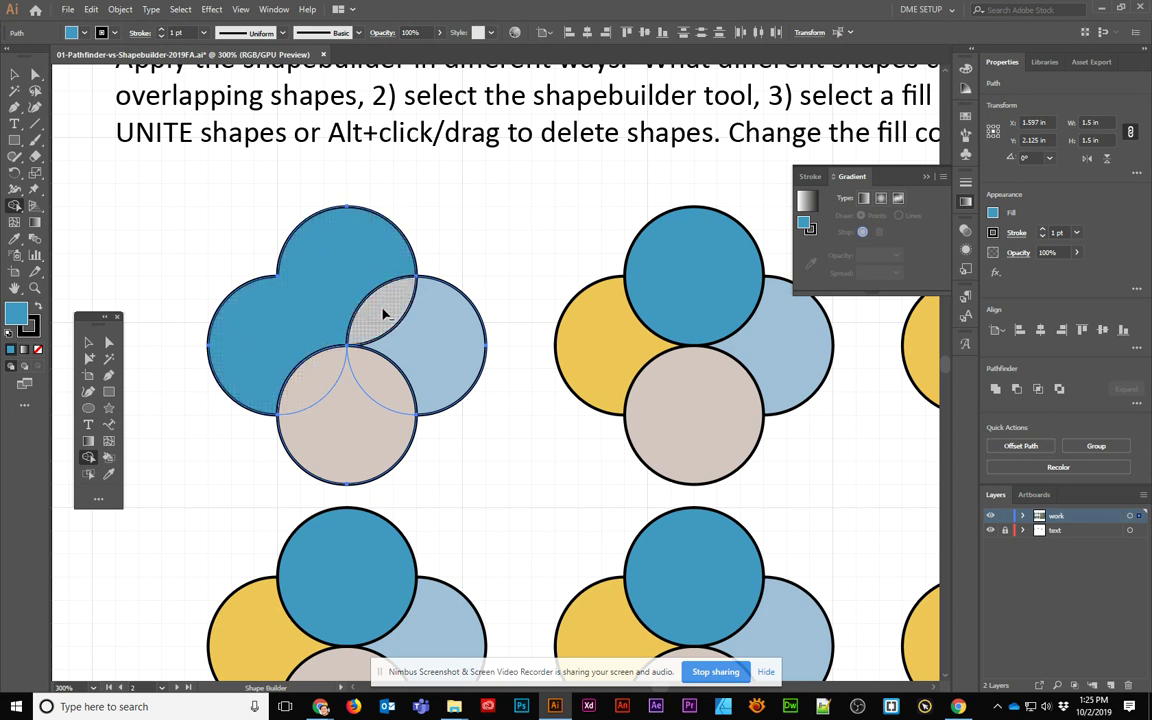
left_click(313, 383, "alt")
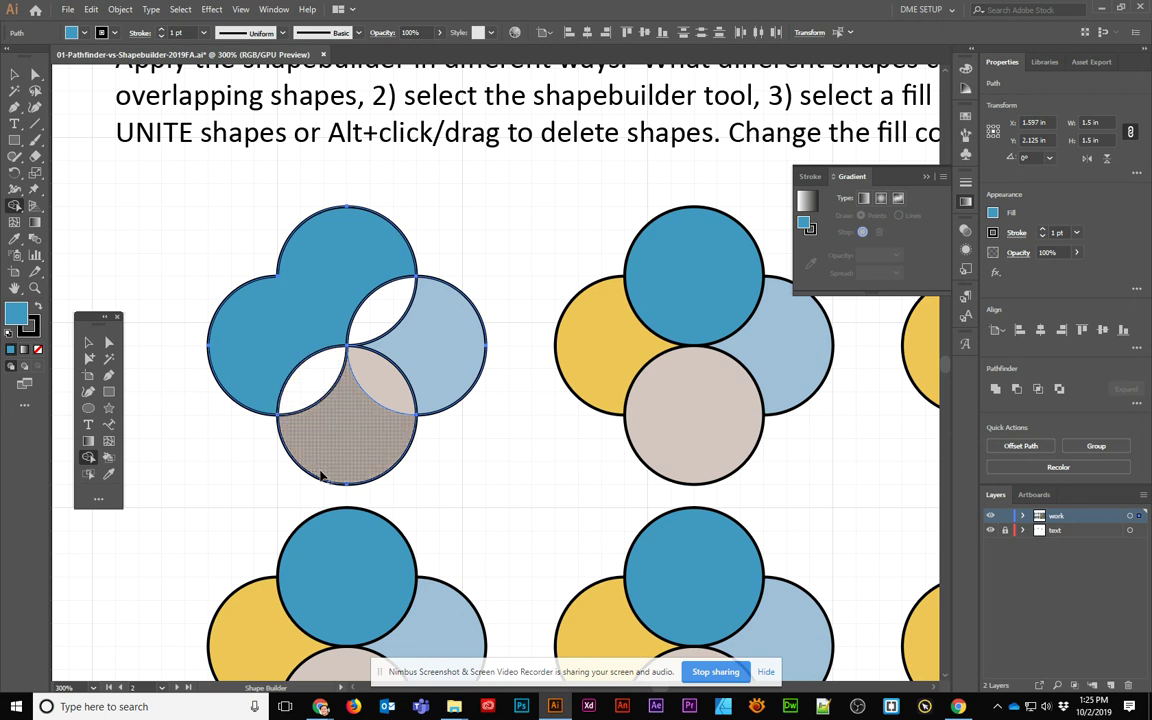
mouse_move(333, 440)
left_mouse_down()
mouse_move(378, 372)
mouse_move(438, 340)
left_mouse_up()
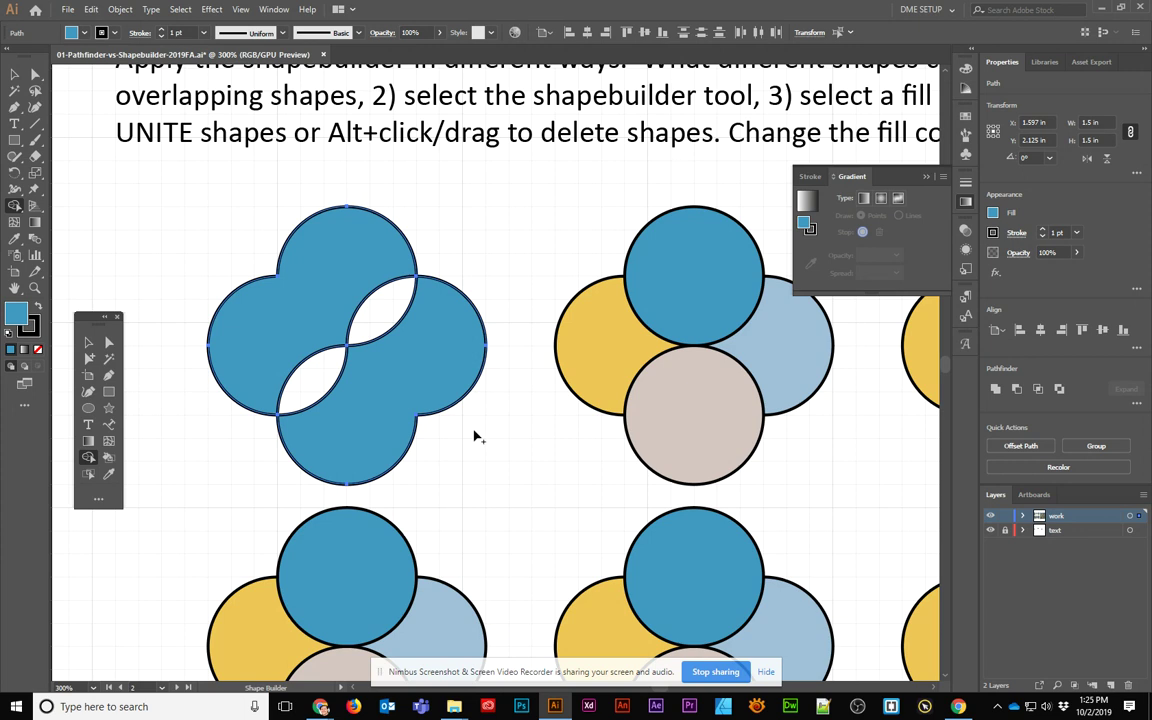
Step: Select both blue pieces and unite them into one shape
left_click(17, 88)
left_click(14, 74)
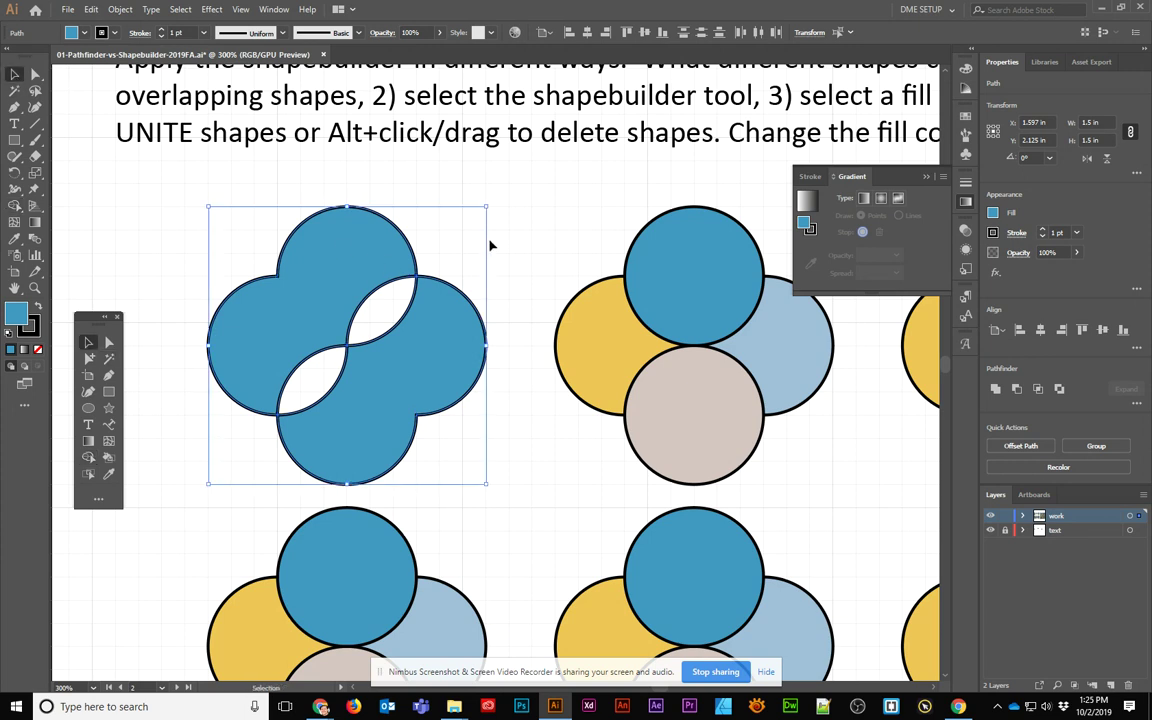
left_click(444, 221)
left_click_drag(388, 262, 295, 242)
key("ctrl+z")
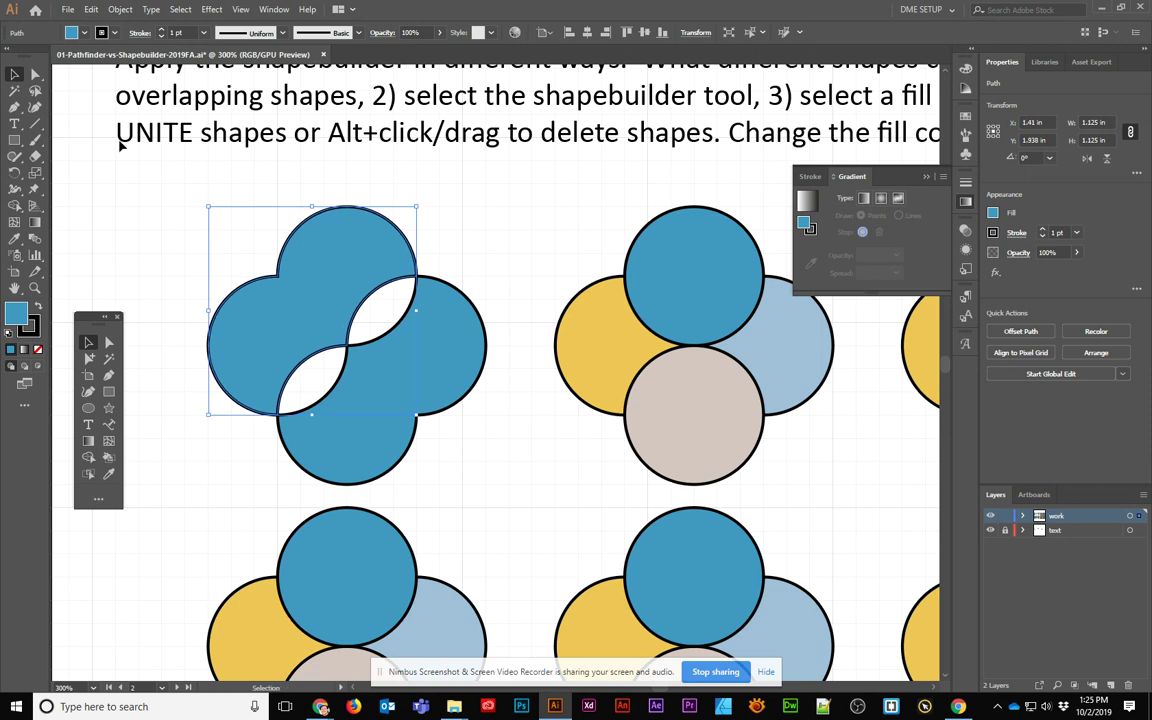
left_click(473, 337)
left_click_drag(367, 285, 270, 255)
key("ctrl+z")
left_click(483, 355, "shift")
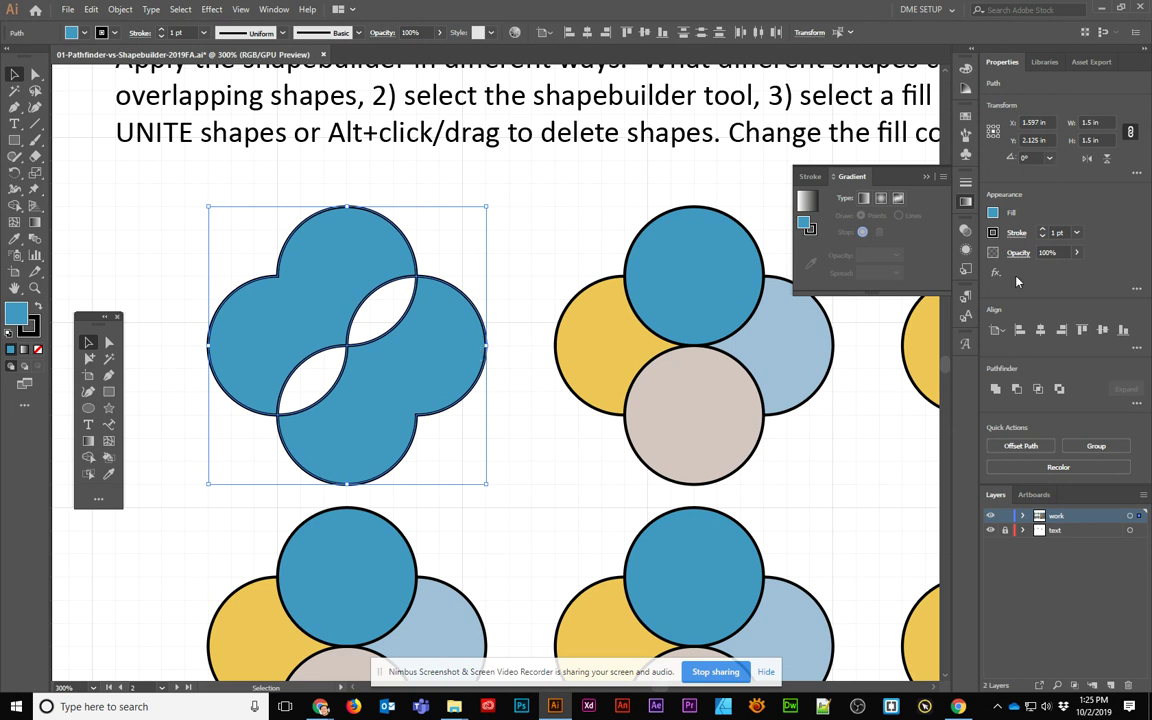
left_click(995, 391)
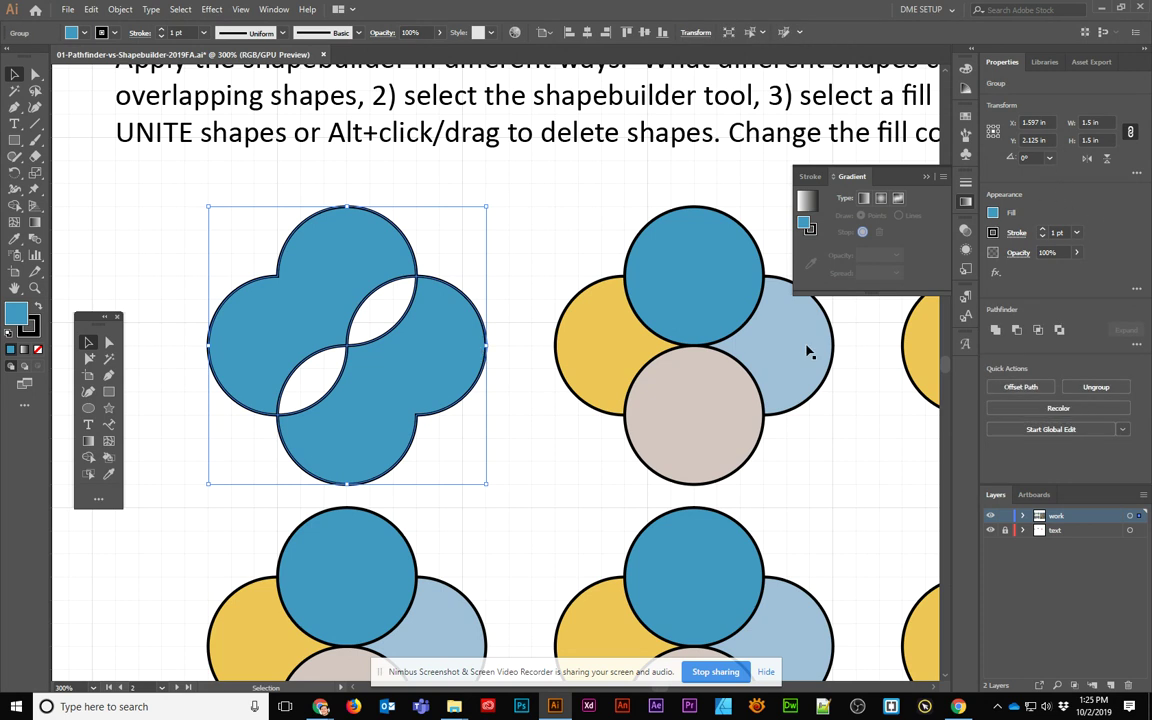
left_click(496, 248)
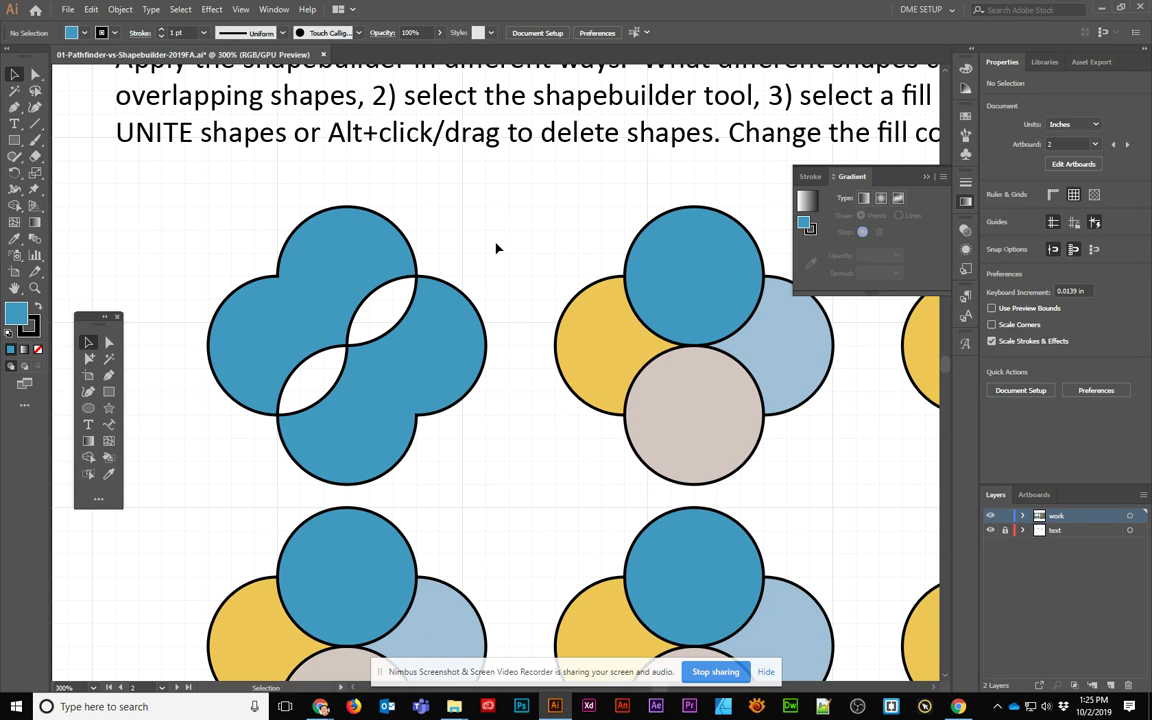
left_click_drag(514, 247, 244, 226)
Step: With Shape Builder, delete the outer parts of all four circles, leaving four petals
left_click(428, 349)
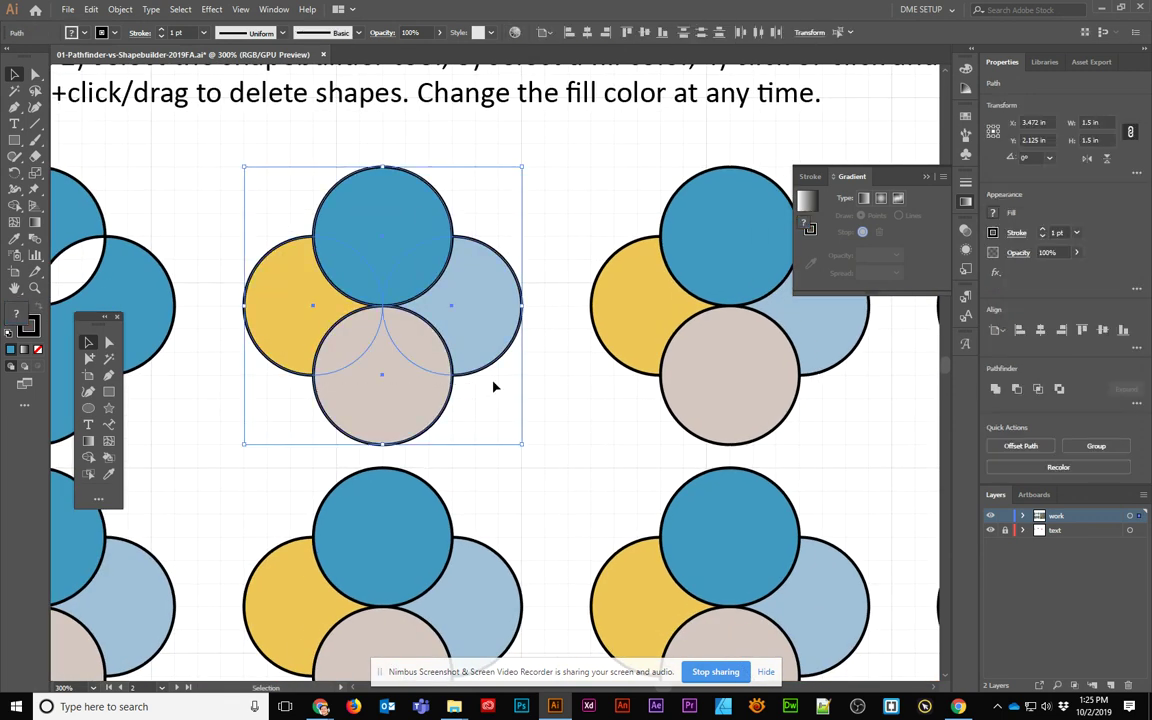
key("shift+m")
left_click(15, 204)
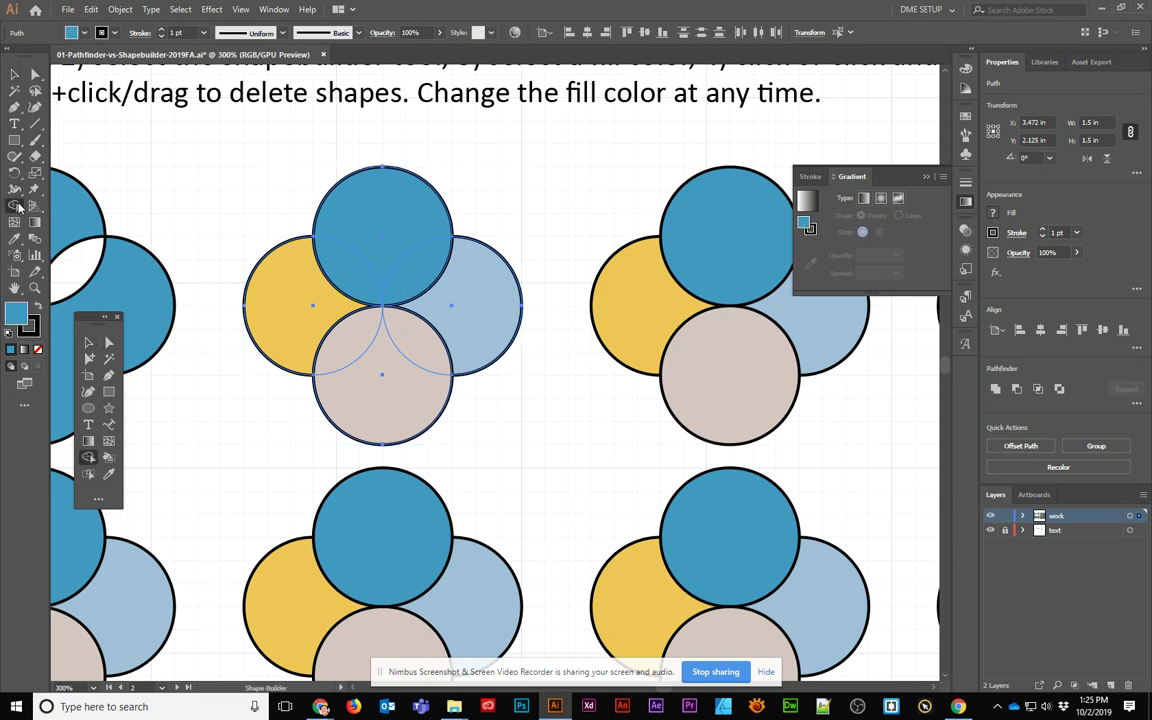
left_click(386, 195, "alt")
left_click(471, 278, "alt")
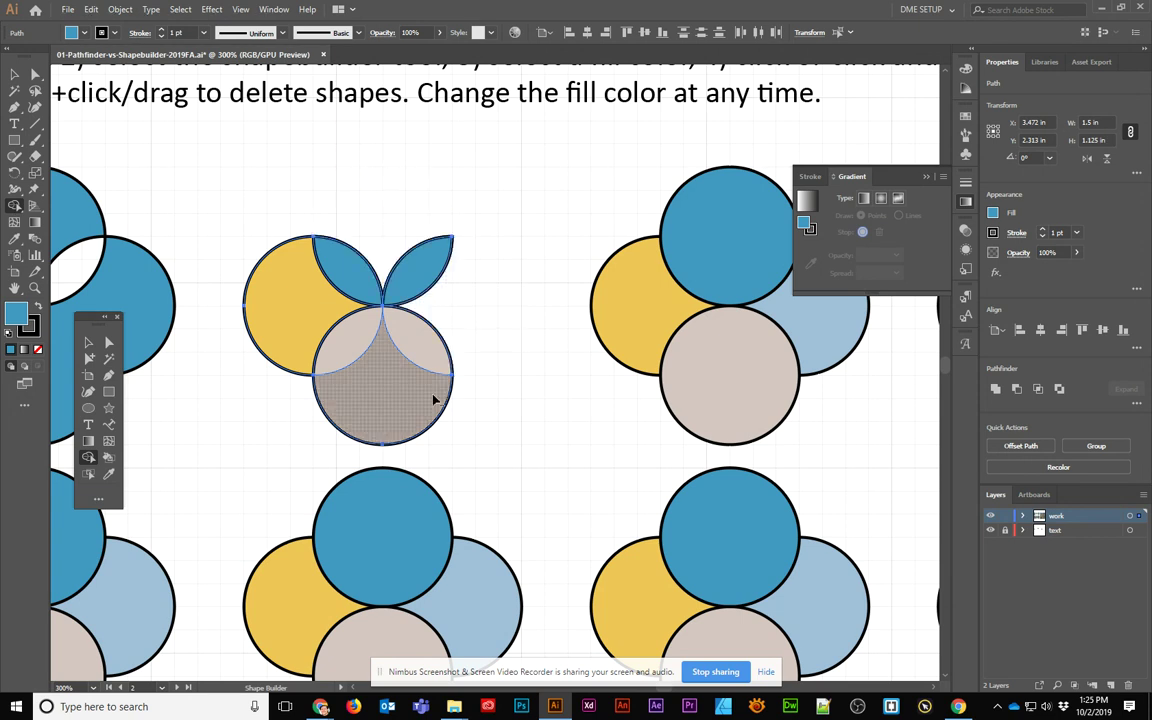
left_click(437, 393, "alt")
left_click(284, 325, "alt")
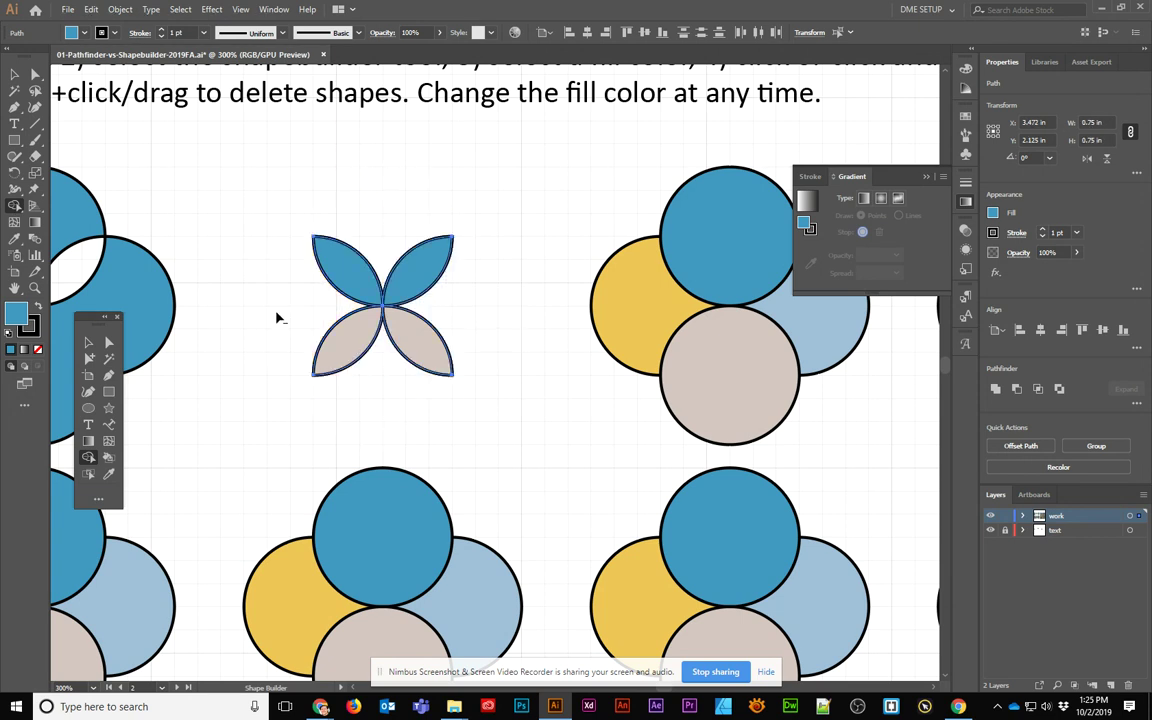
Step: Fill all four petals with beige
left_click(13, 73)
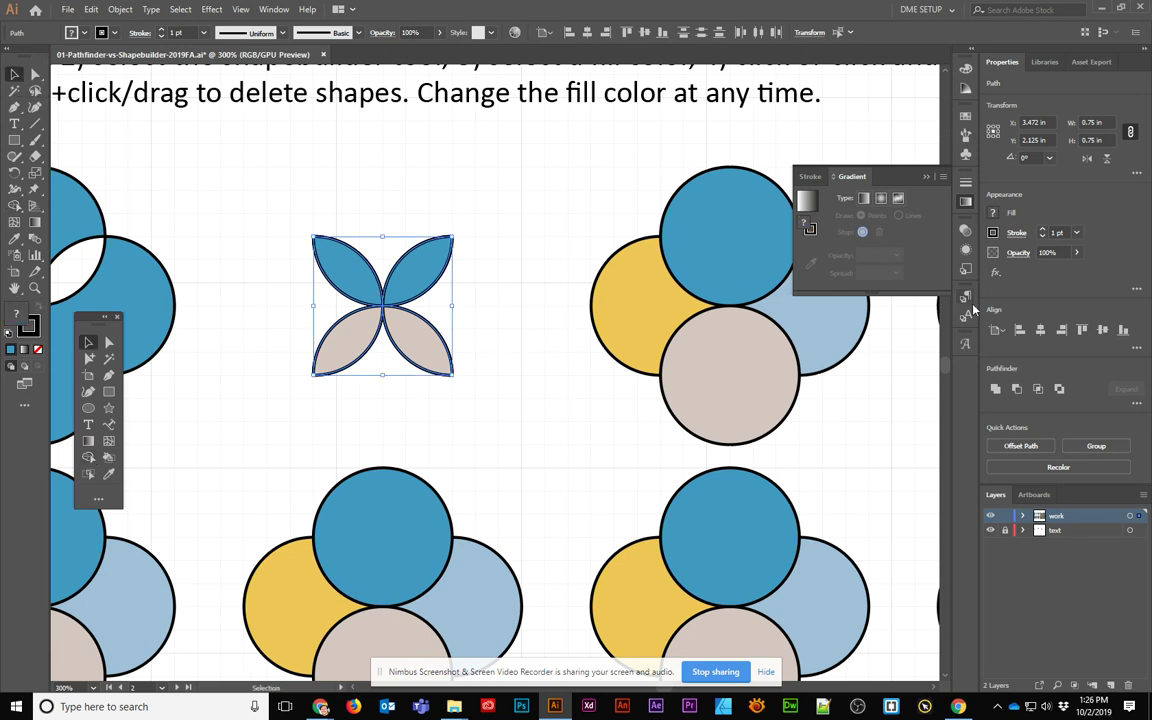
left_click(996, 390)
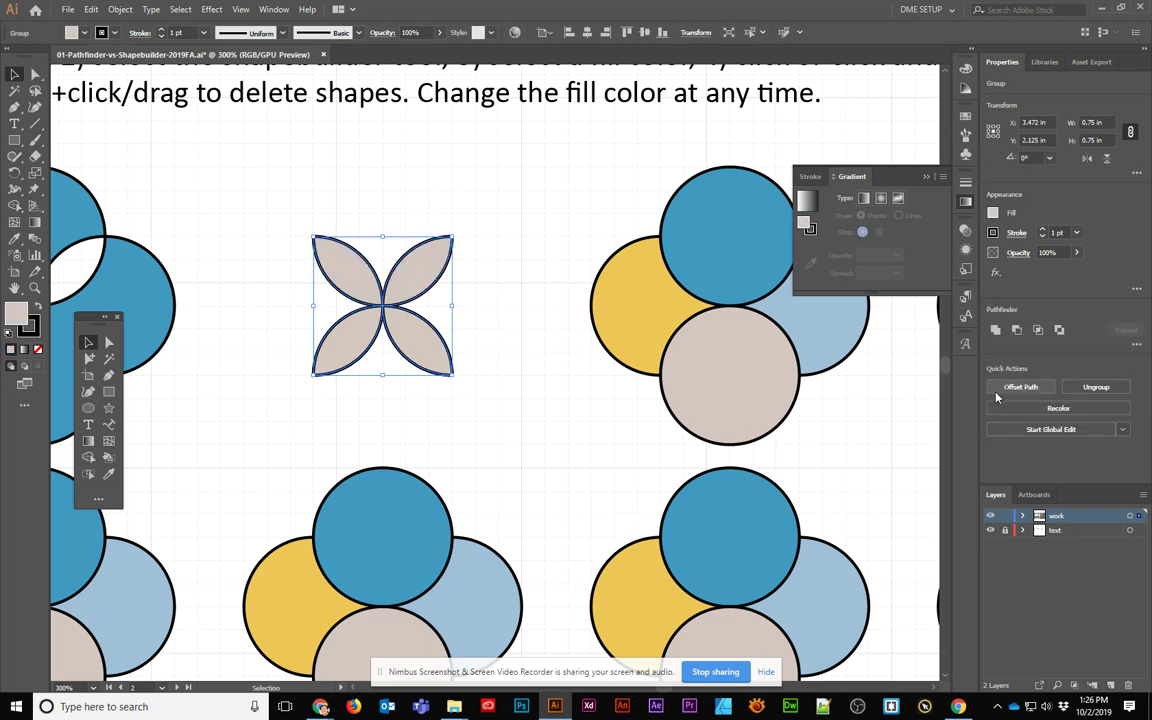
left_click(505, 312)
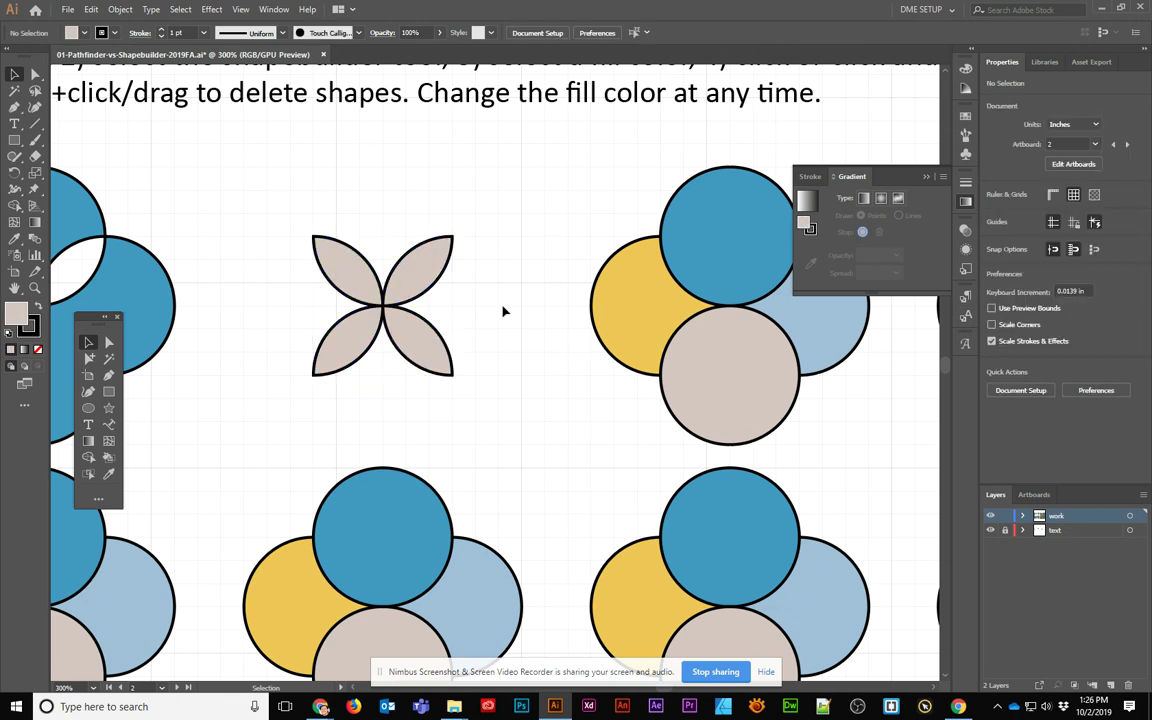
left_click_drag(517, 319, 365, 276)
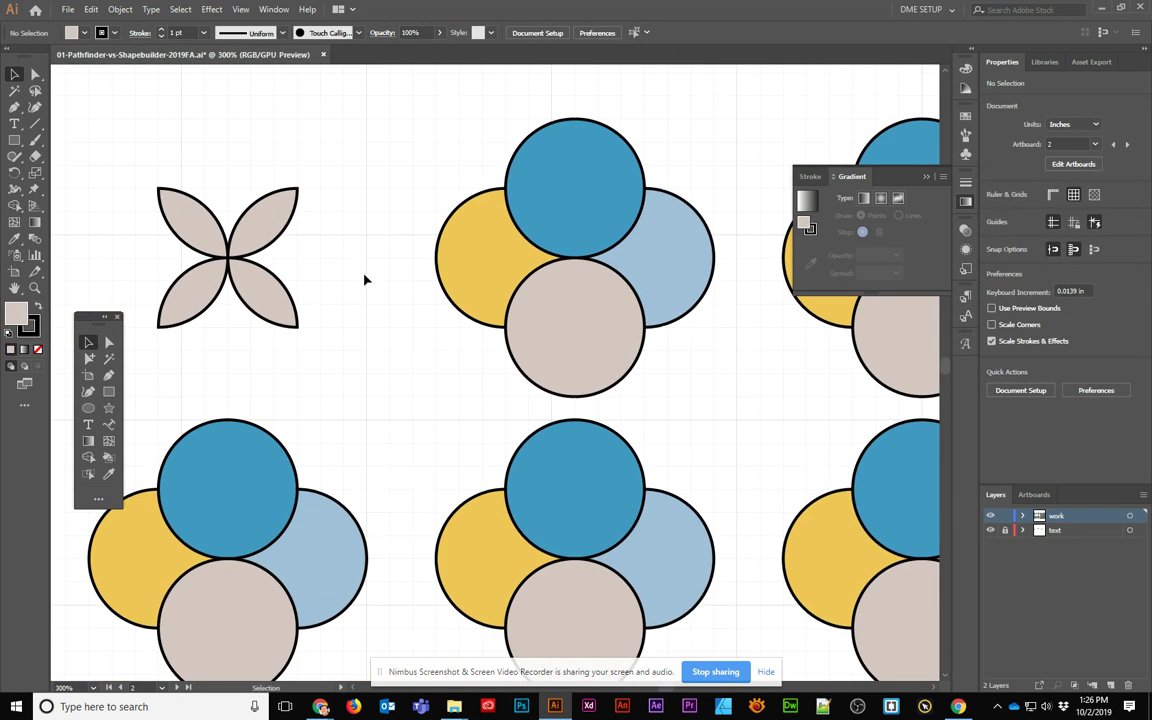
Step: Undo the accidental petal move and marquee-select all four circles of the next set
left_click_drag(278, 226, 422, 143)
key("ctrl+z")
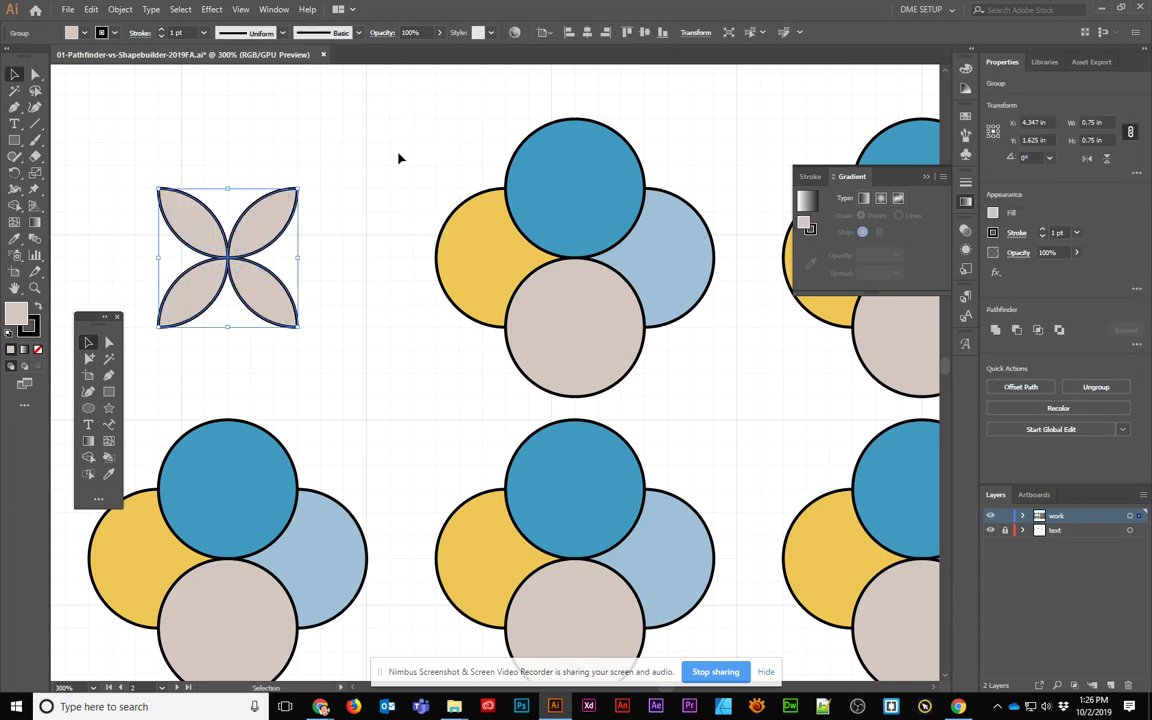
left_click(357, 185)
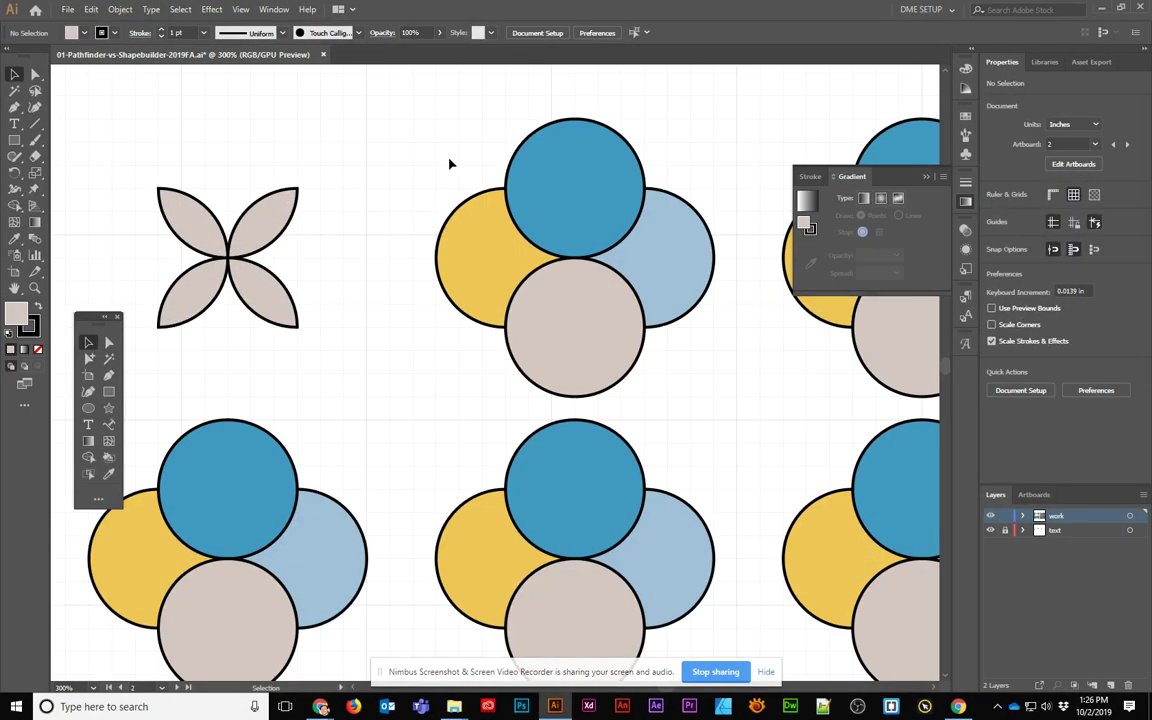
left_click_drag(404, 144, 710, 355)
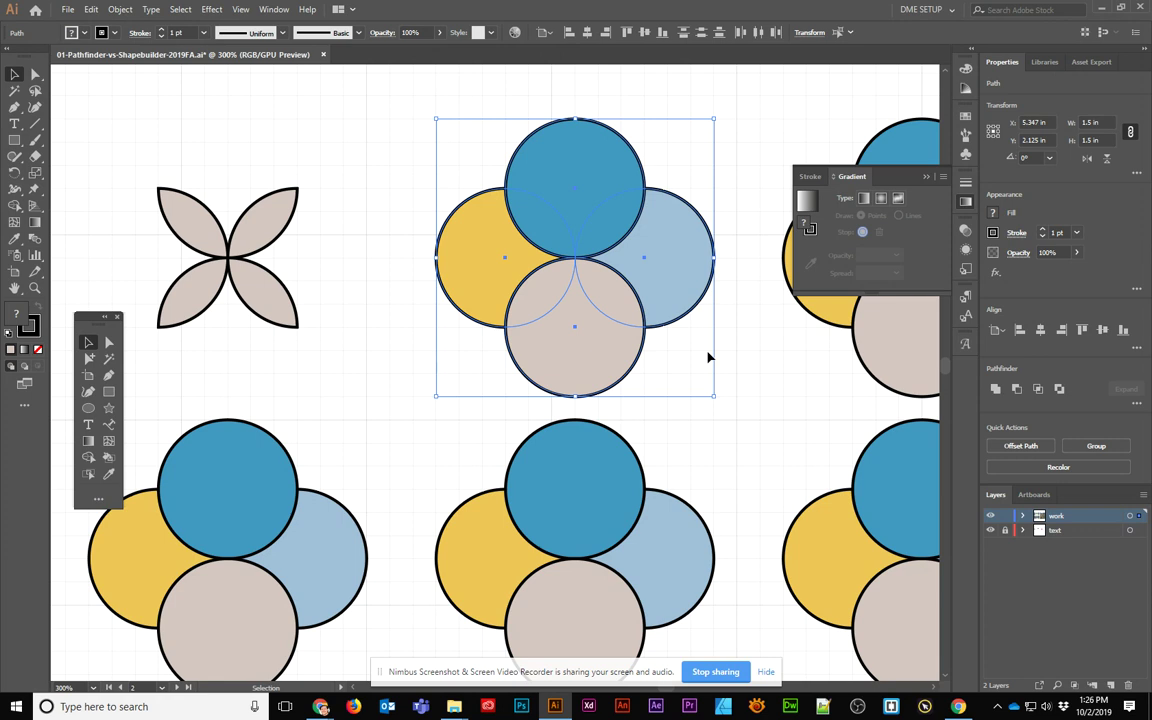
left_click(14, 206)
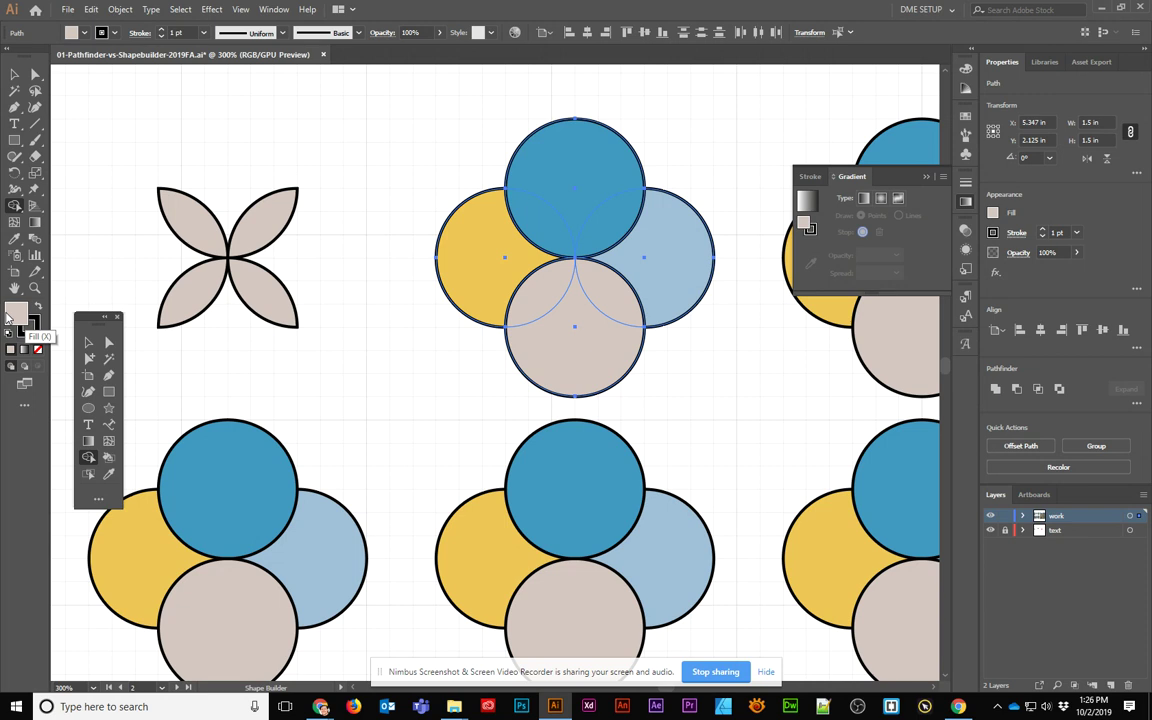
Step: Try orange and red swatches from the swatch library, settling on green as the fill
left_click(993, 212)
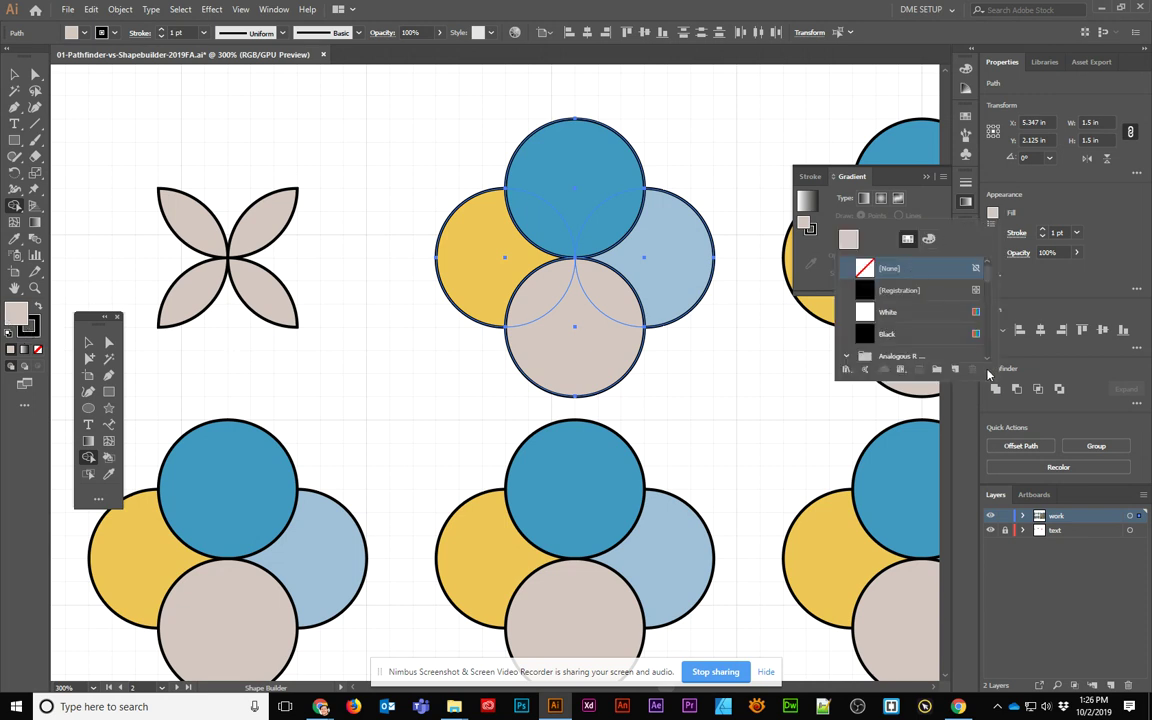
left_click(966, 116)
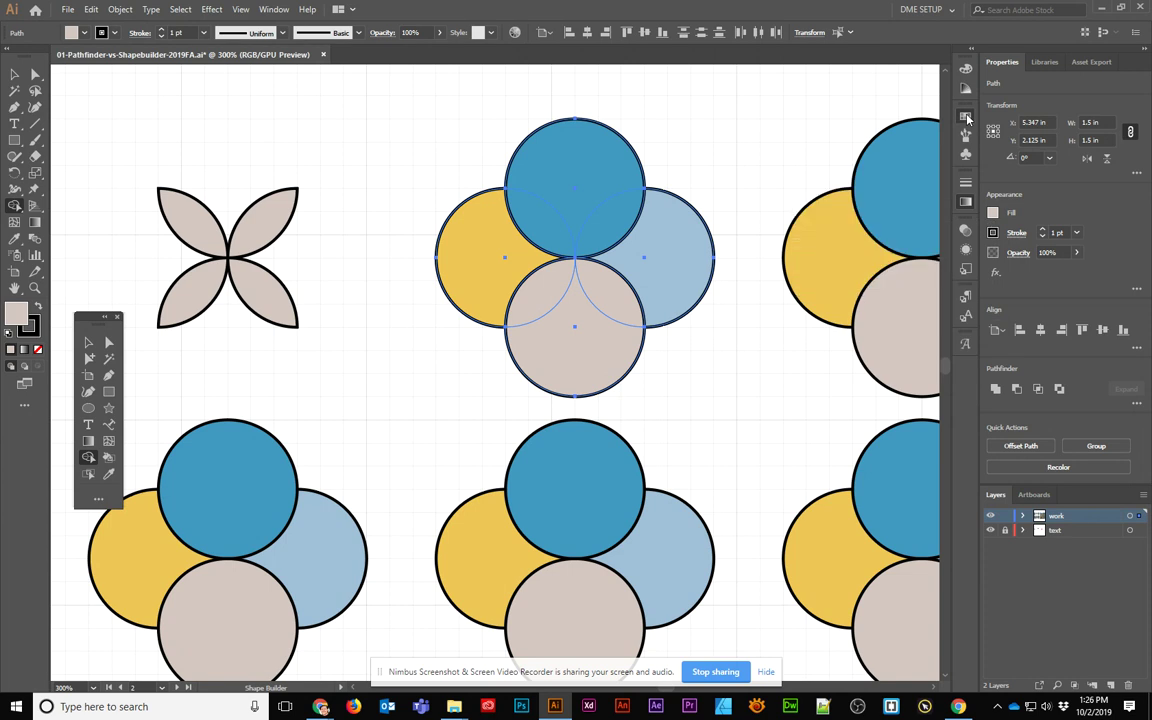
left_click(828, 223)
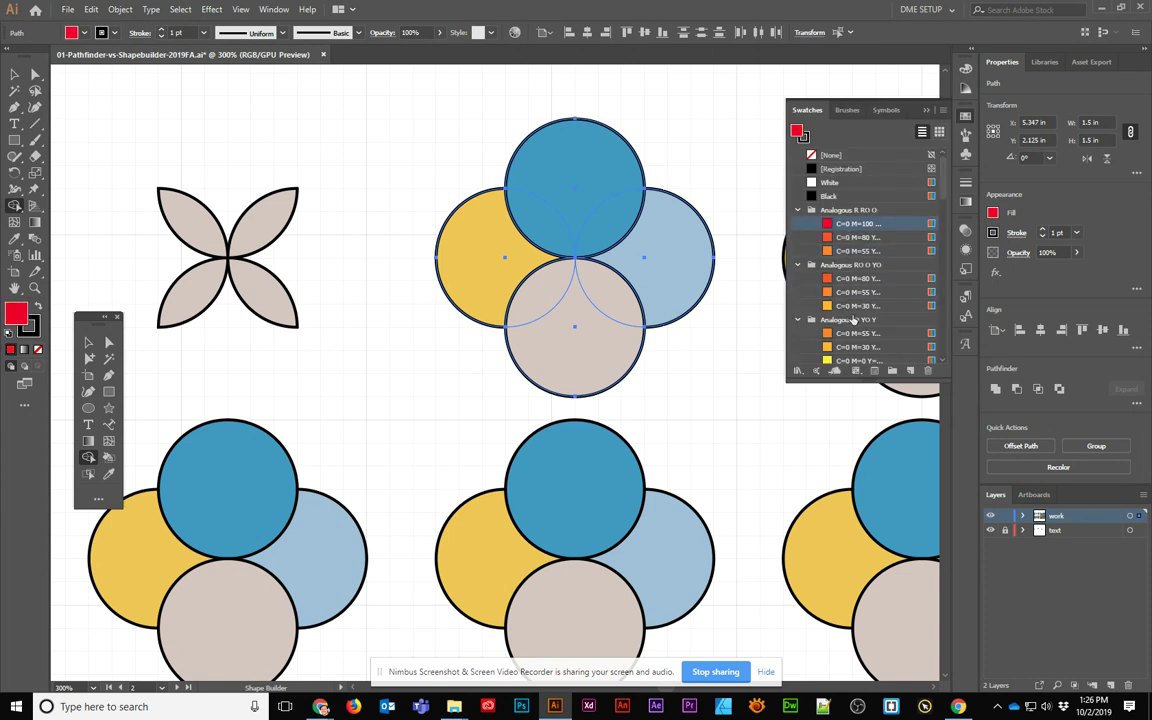
left_click(833, 292)
left_click(833, 346)
left_click(991, 213)
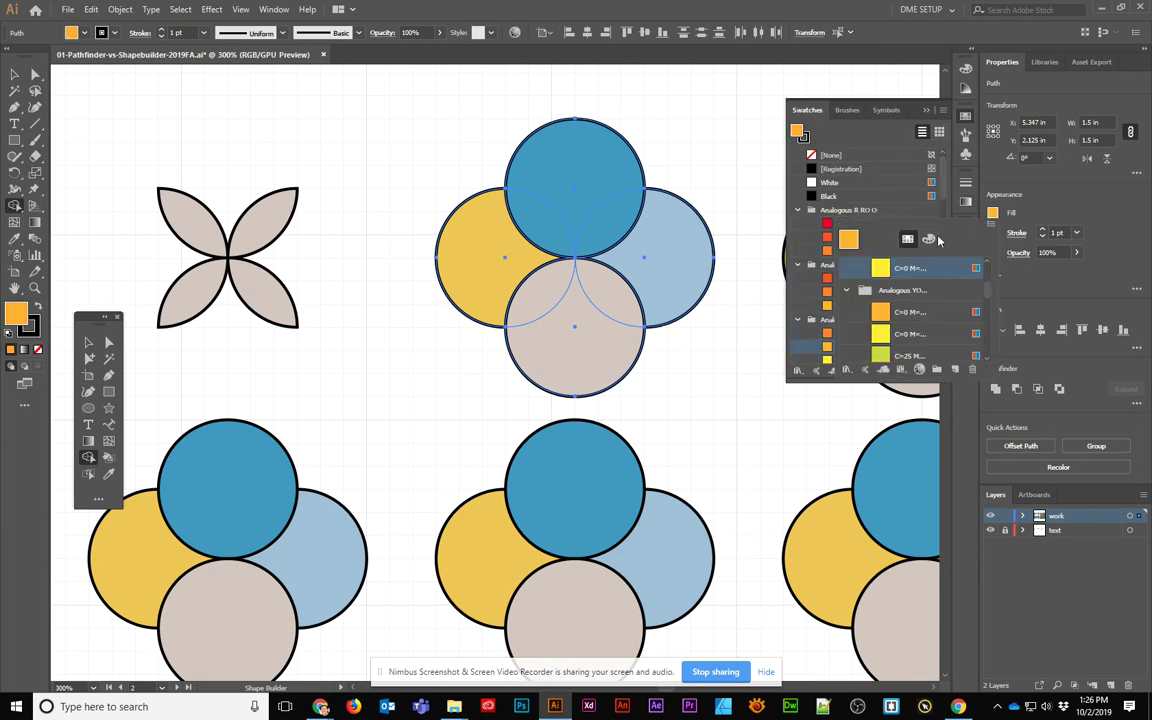
left_click(906, 318)
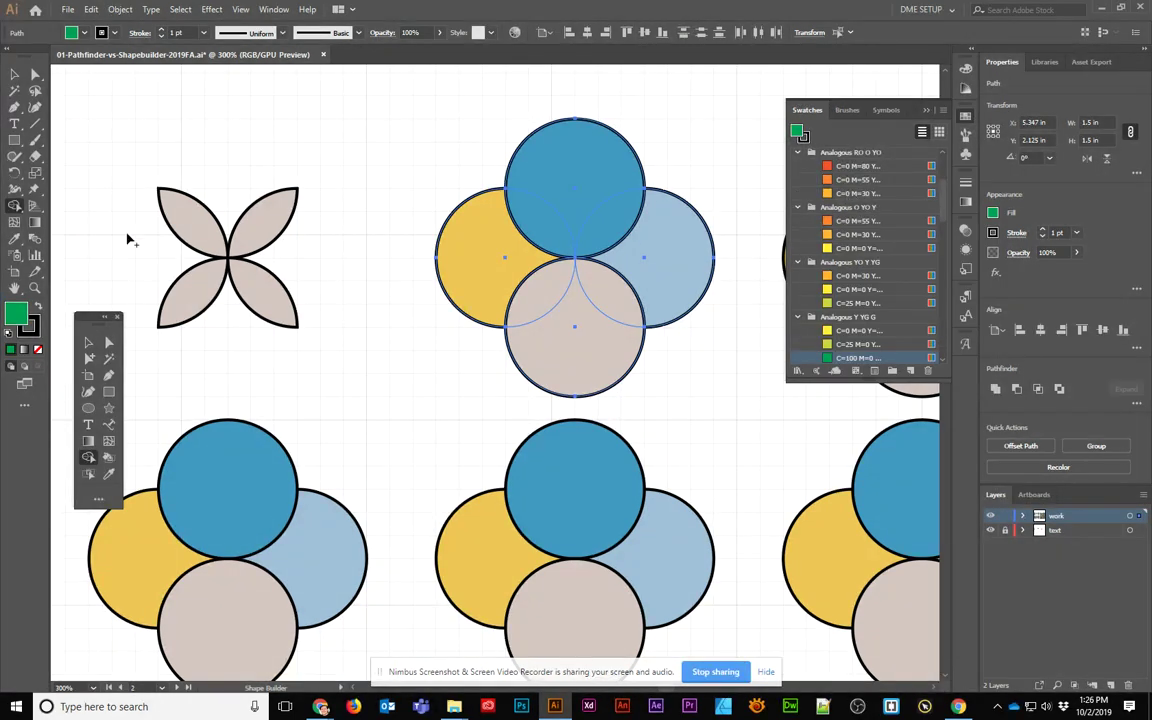
Step: Set the fill to medium blue 5D6EC1 in the Color Picker
double_click(15, 313)
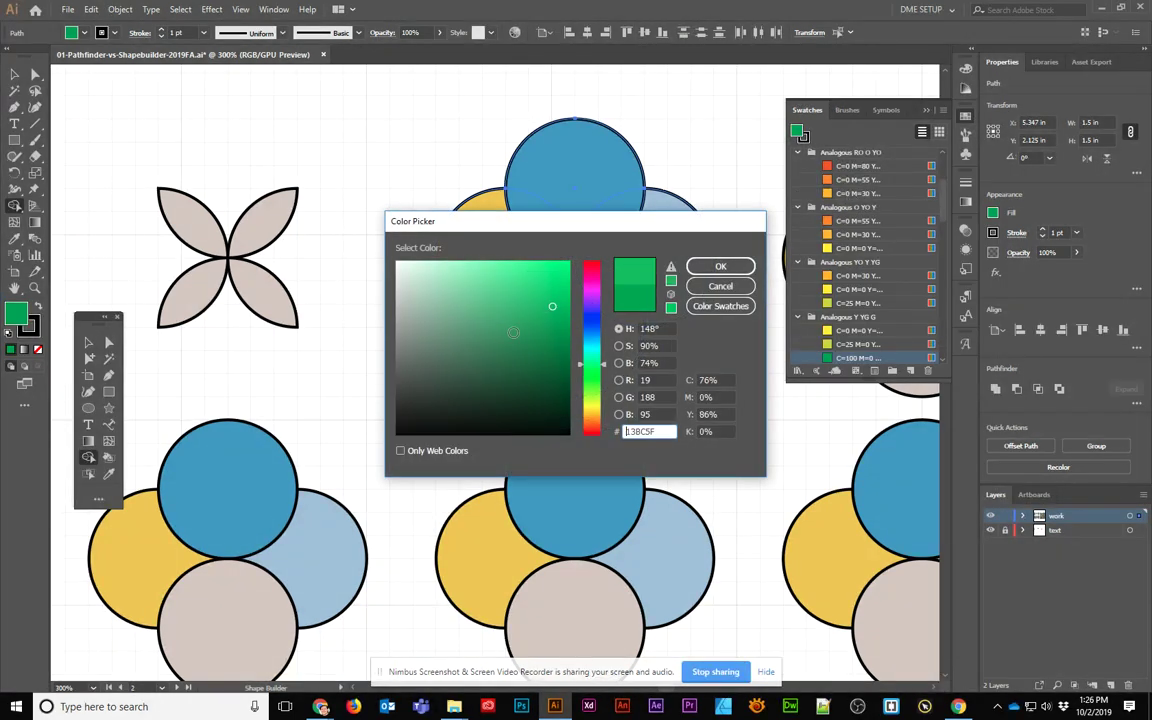
left_click(486, 300)
left_click(476, 369)
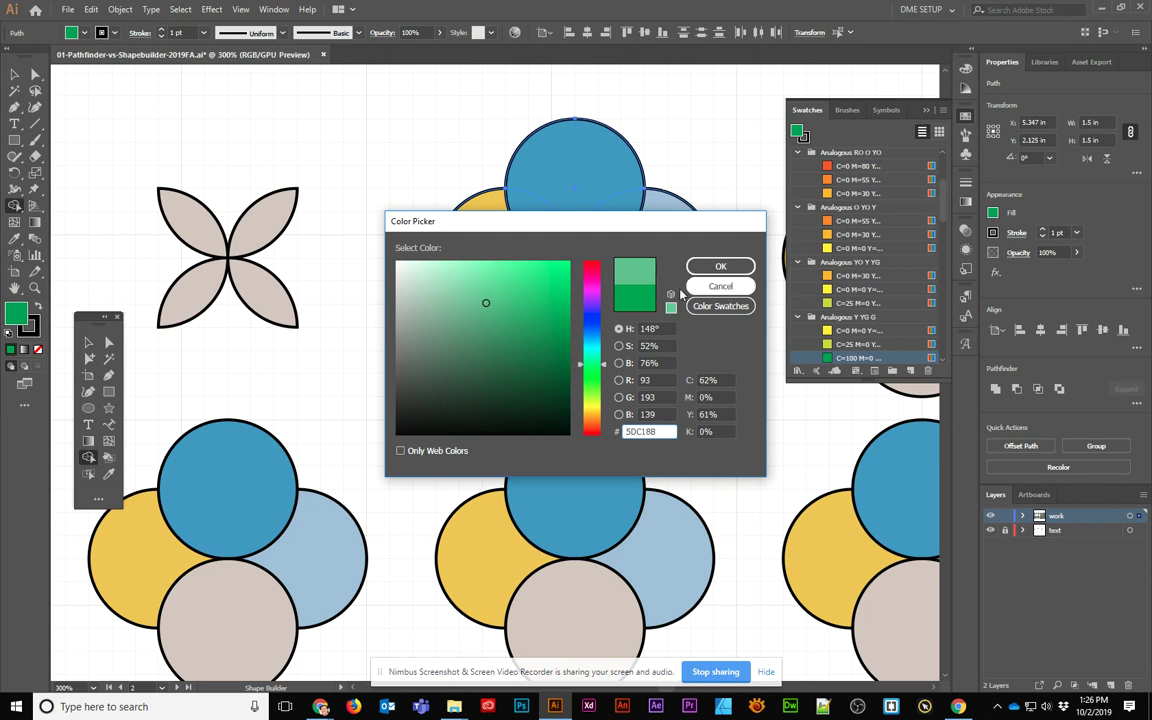
left_click(590, 327)
left_click(705, 266)
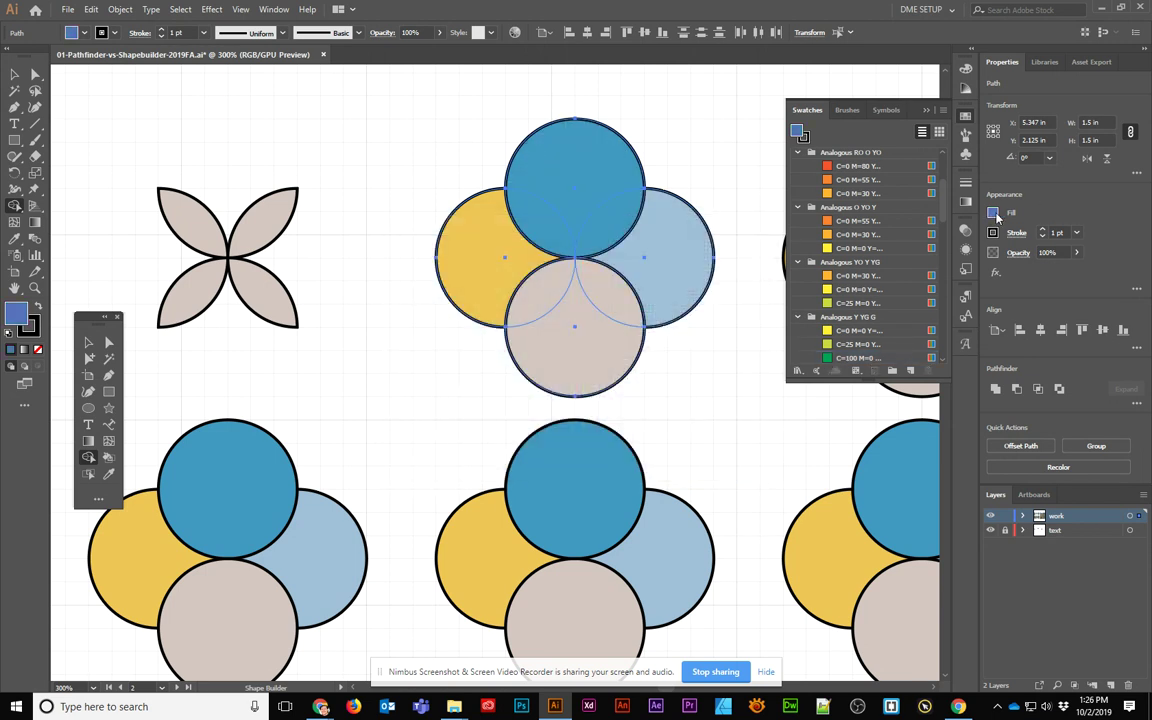
Step: Paint the top circle blue, right circle orange, bottom light orange and left yellow-green
left_click(630, 220)
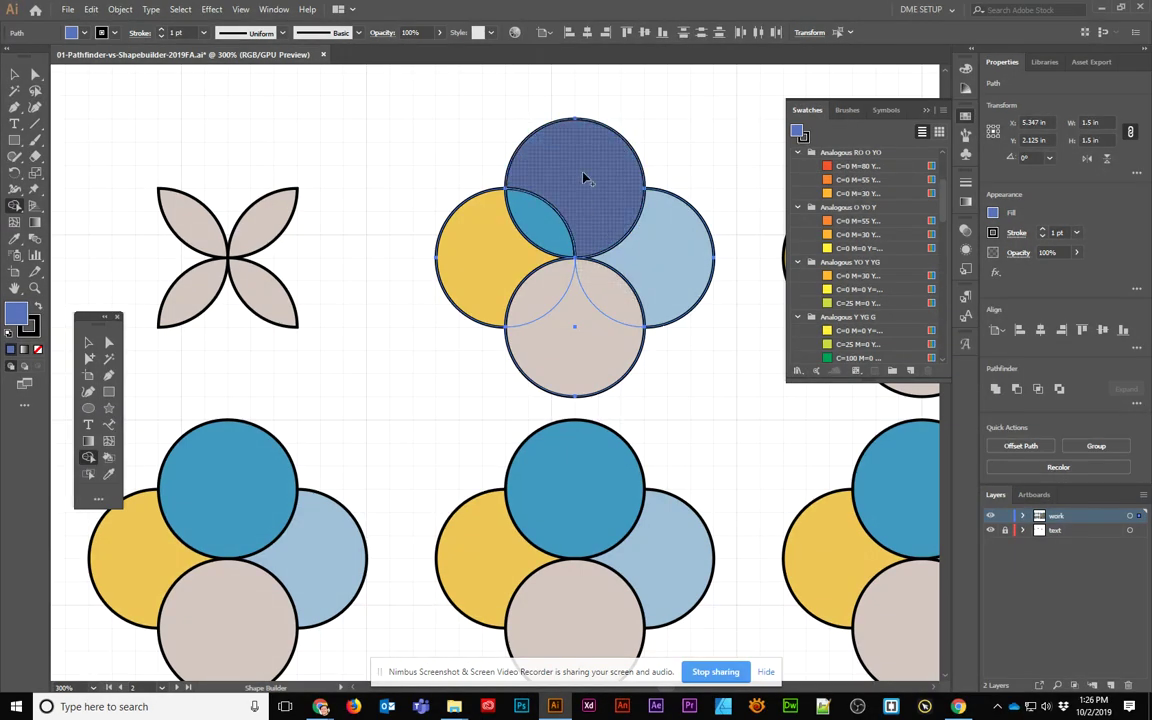
left_click(850, 220)
left_click_drag(676, 268, 617, 303)
left_click(856, 234)
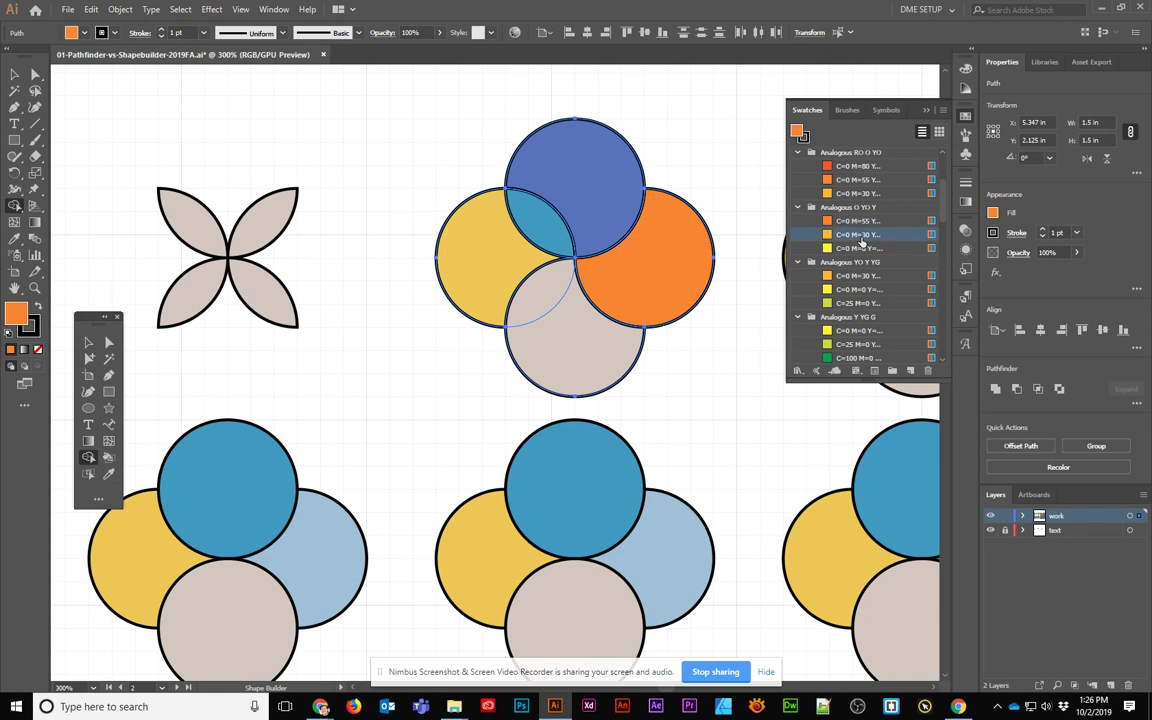
left_click(540, 306)
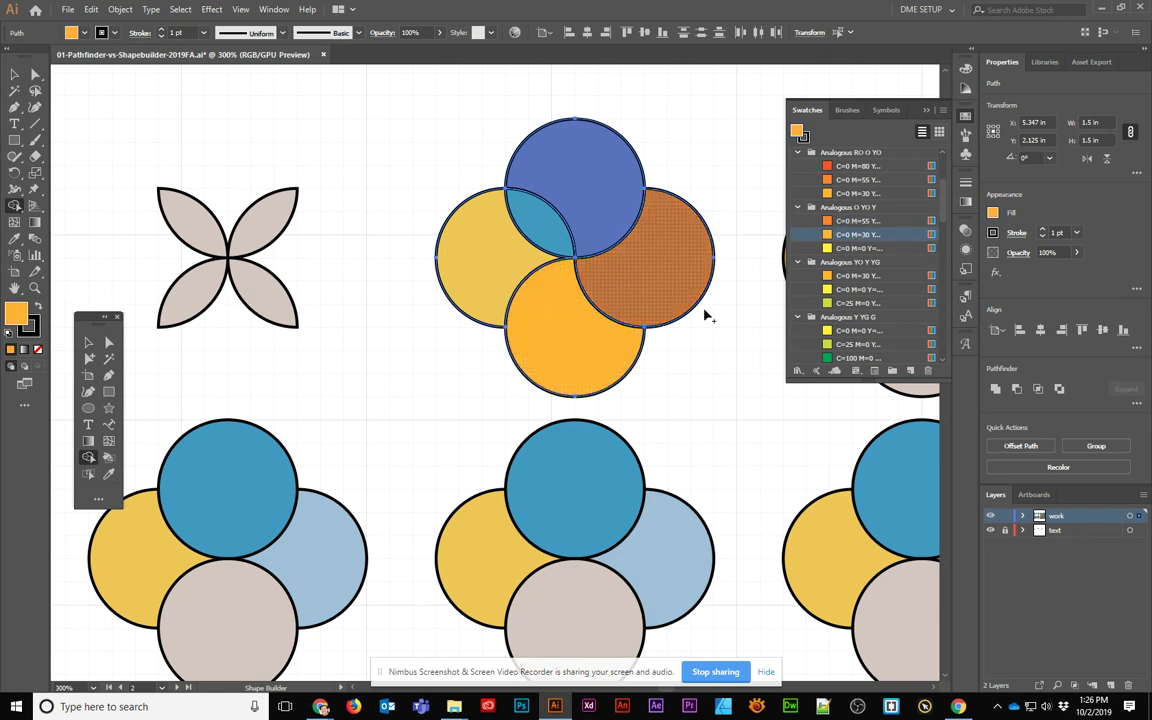
left_click(856, 303)
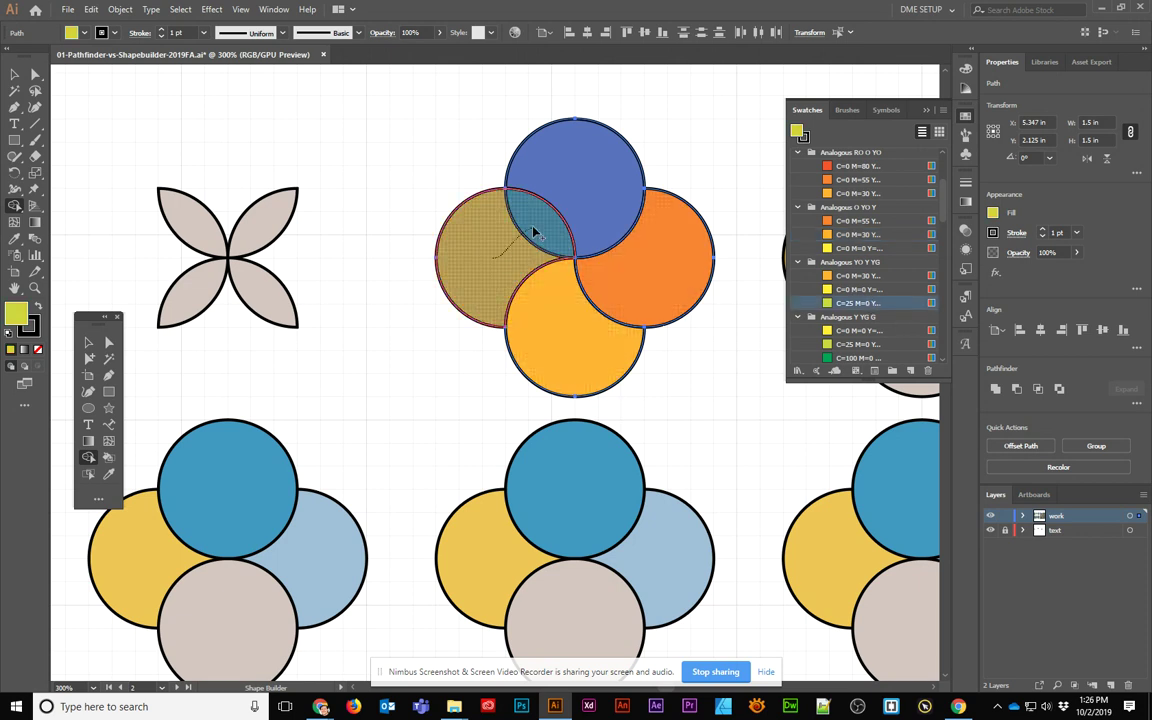
left_click(505, 255)
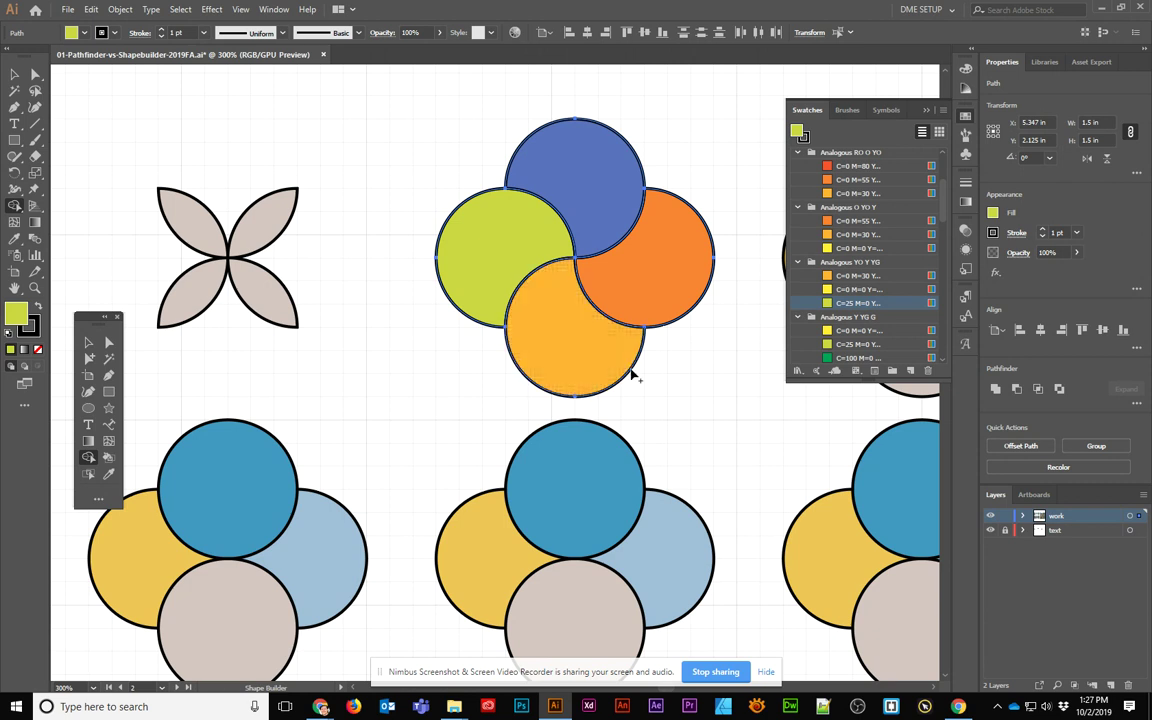
key("ctrl+minus")
key("ctrl+minus")
left_click_drag(722, 362, 691, 354)
left_click_drag(674, 397, 437, 387)
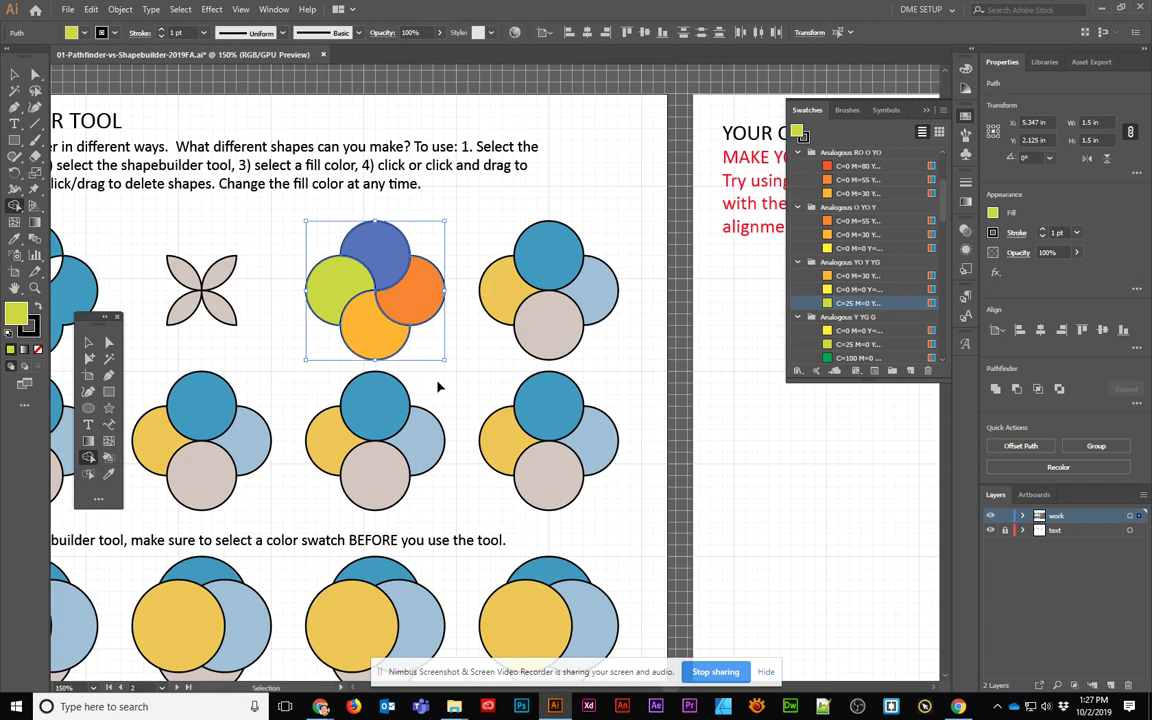
left_click(460, 360)
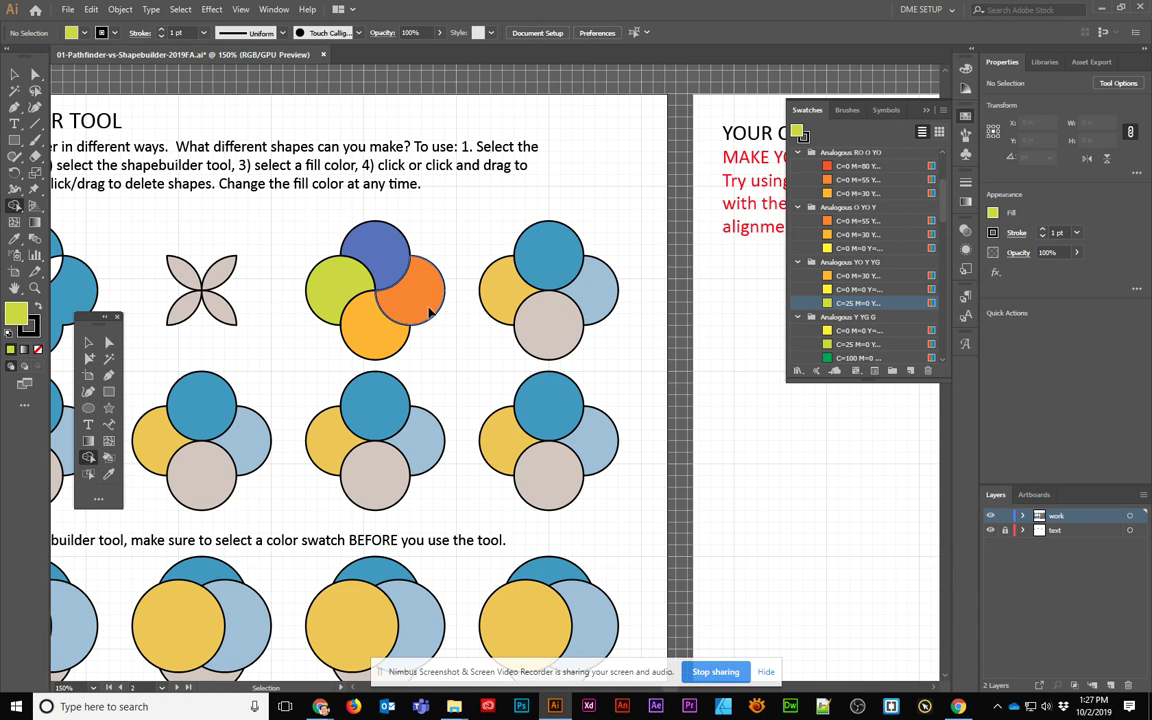
left_click_drag(398, 303, 465, 317)
key("ctrl+z")
left_click(440, 242, "ctrl")
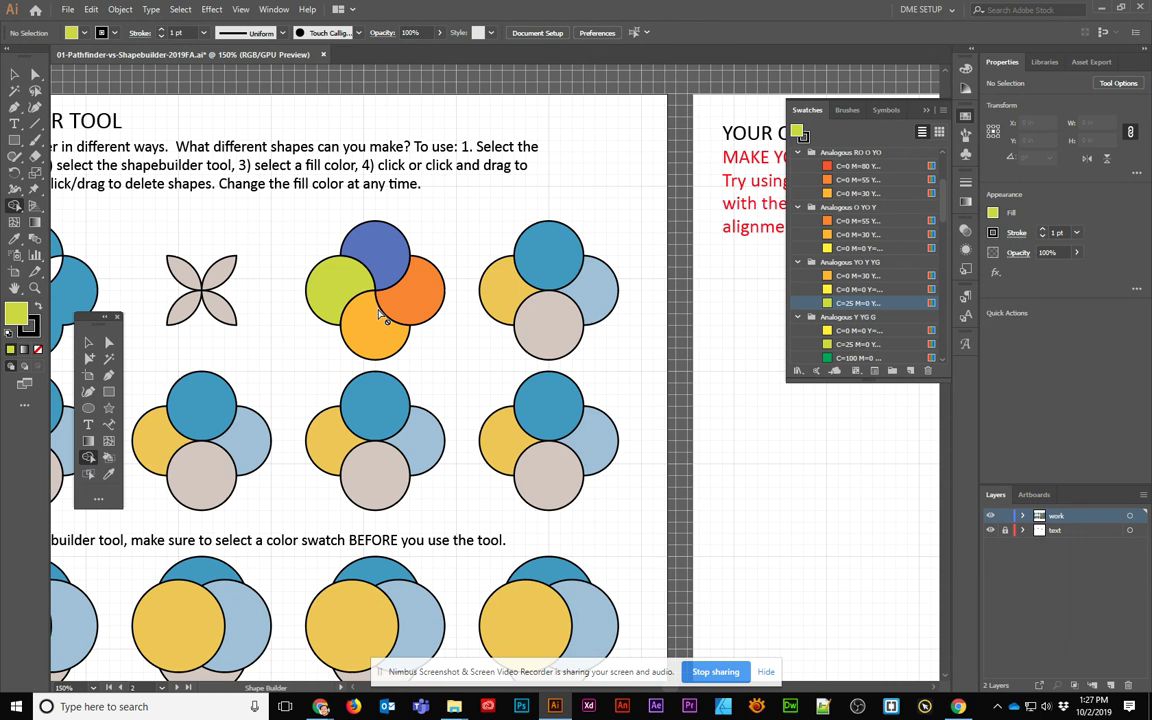
left_click_drag(375, 391, 524, 247)
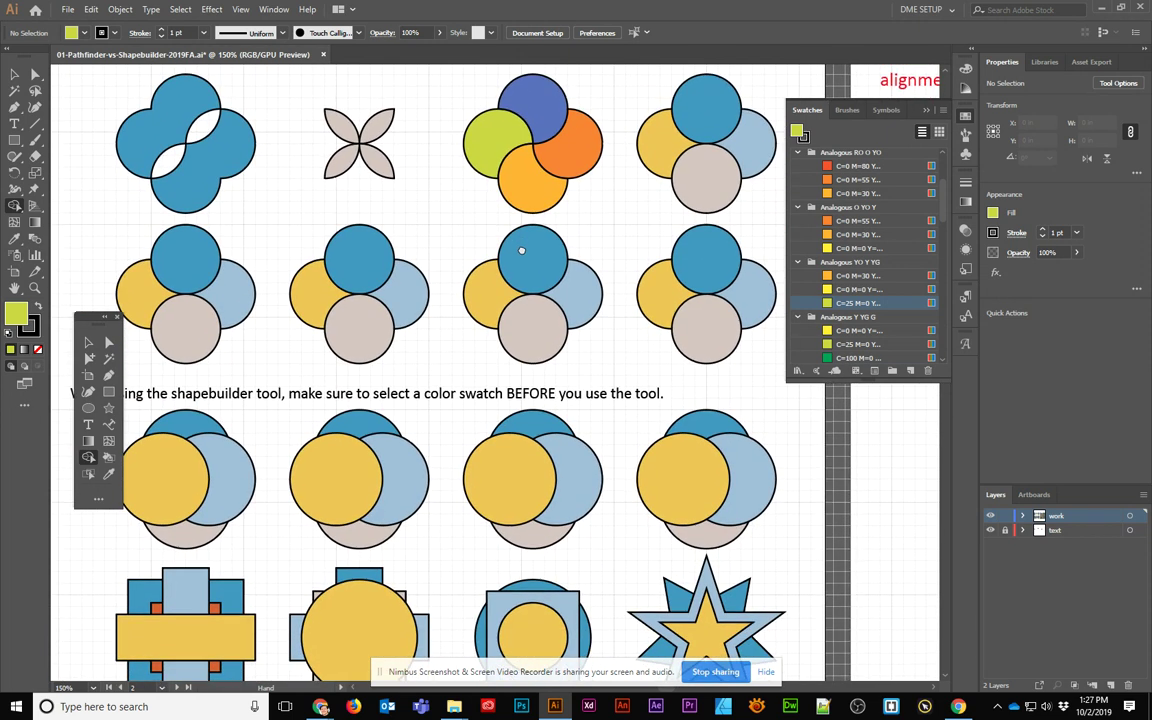
left_click_drag(498, 410, 521, 239)
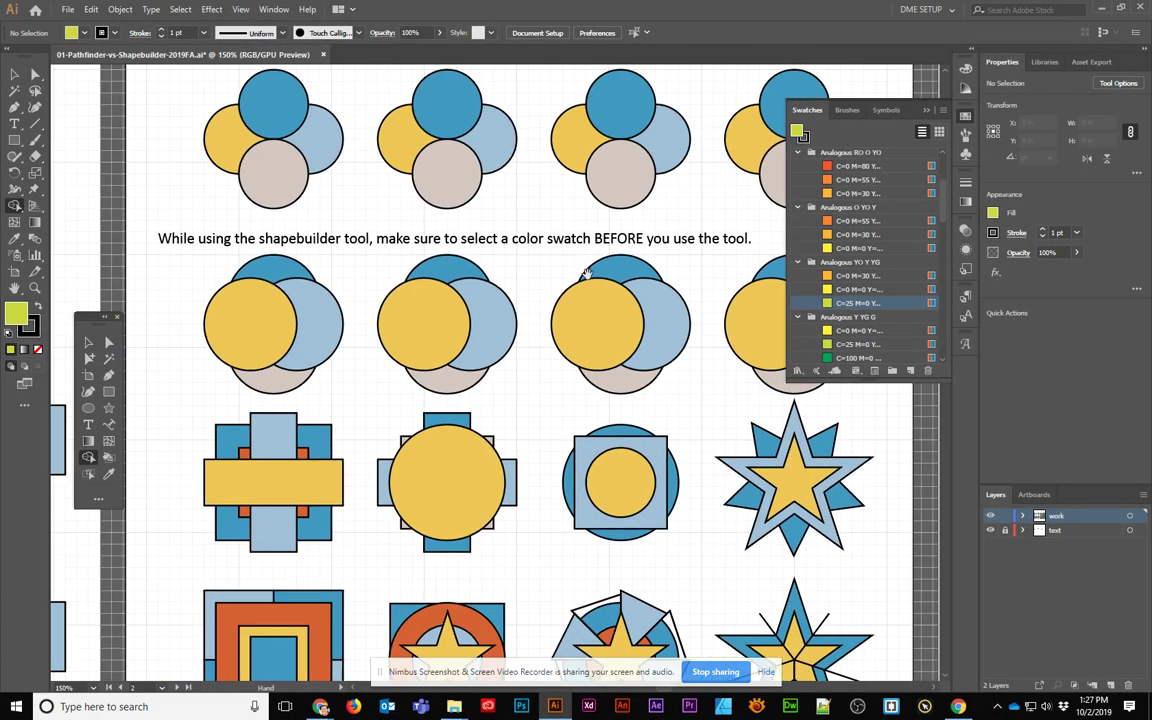
left_click_drag(643, 395, 421, 135)
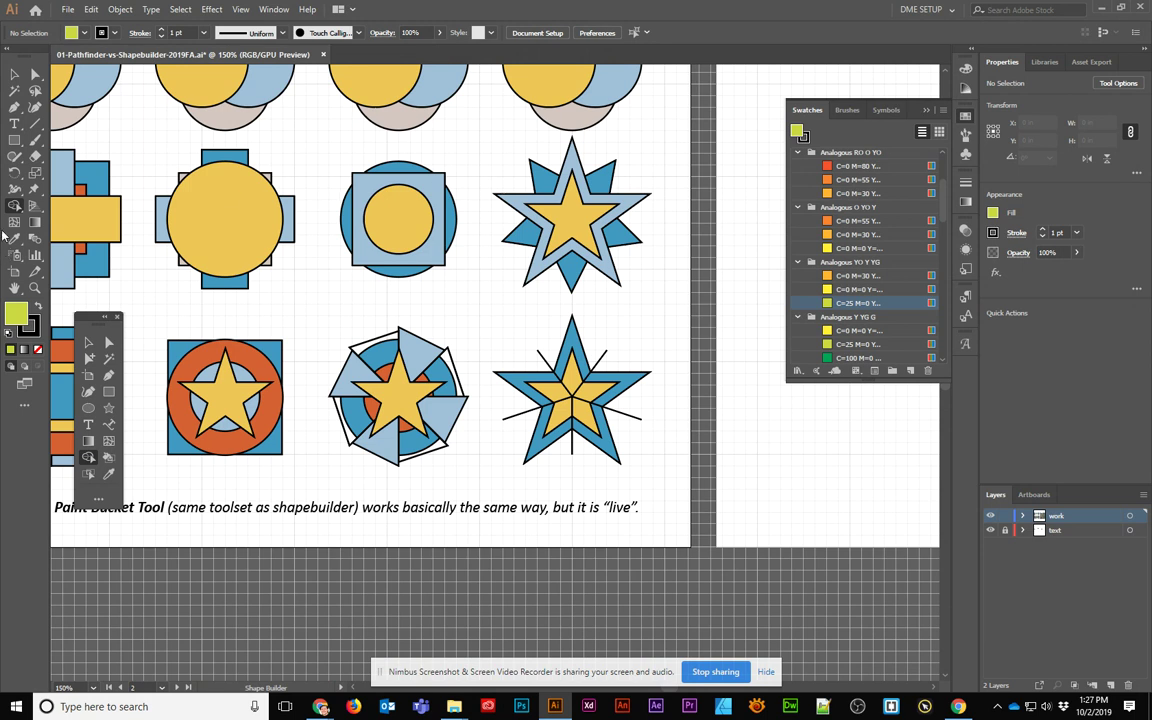
mouse_move(13, 208)
left_mouse_down()
mouse_move(115, 208)
mouse_move(103, 243)
mouse_move(98, 234)
left_mouse_up()
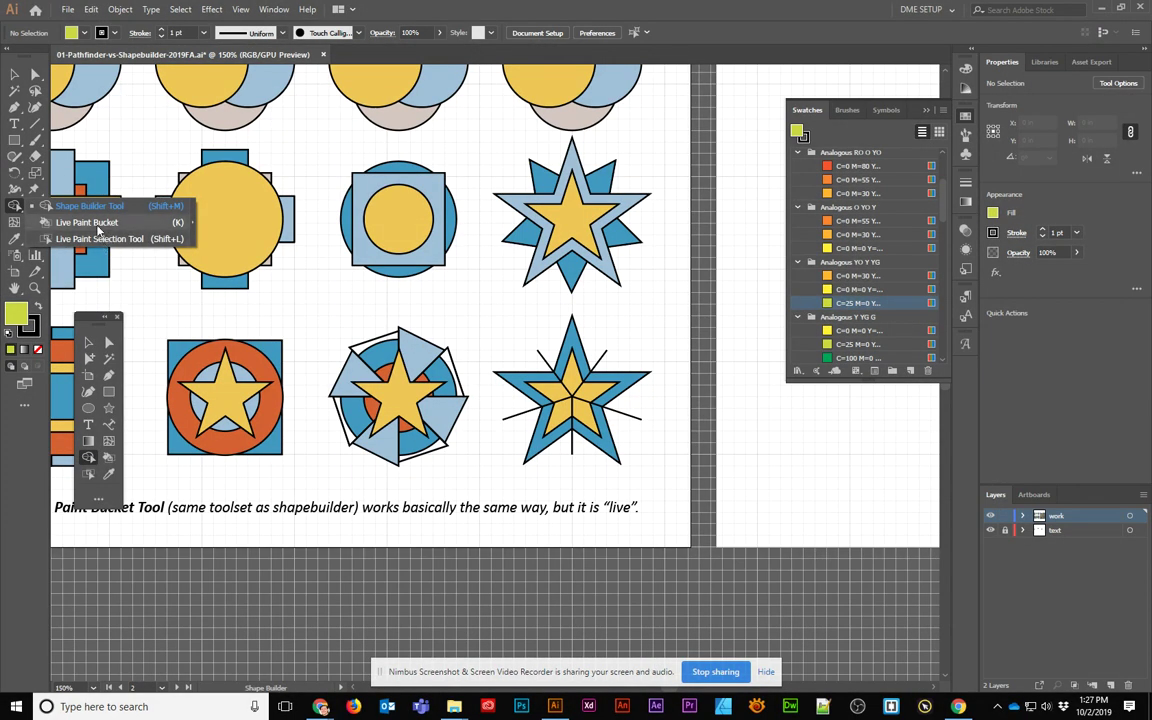
left_click_drag(98, 231, 488, 315)
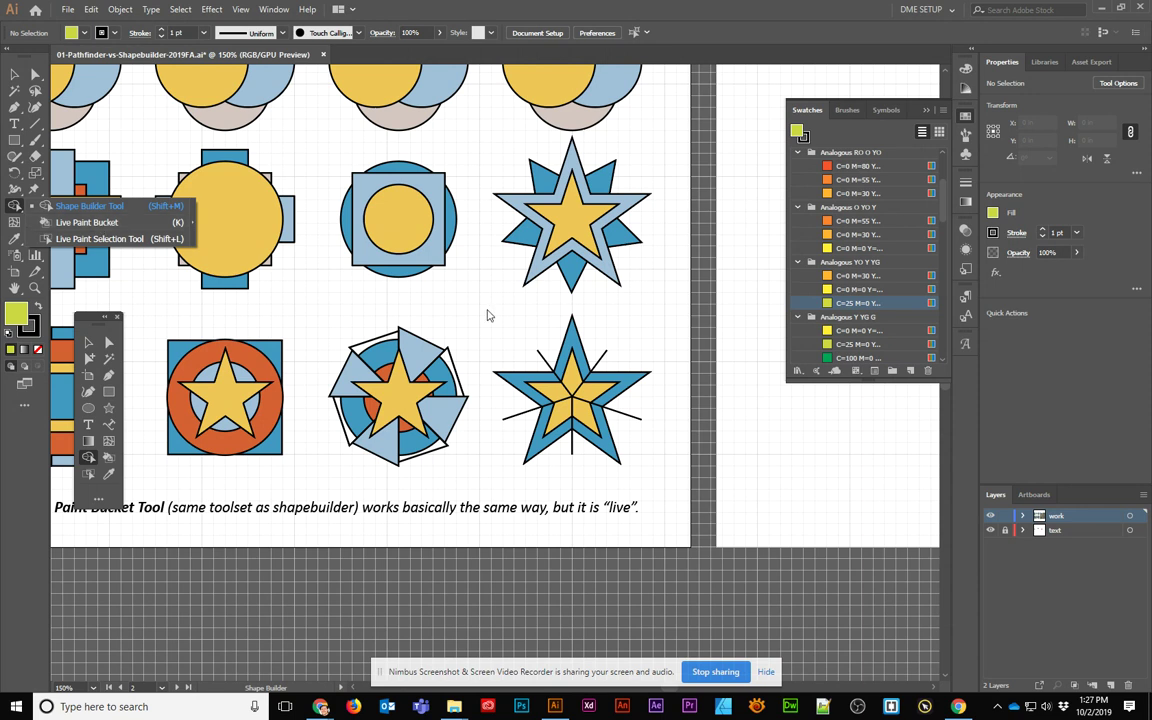
left_click_drag(590, 357, 752, 424)
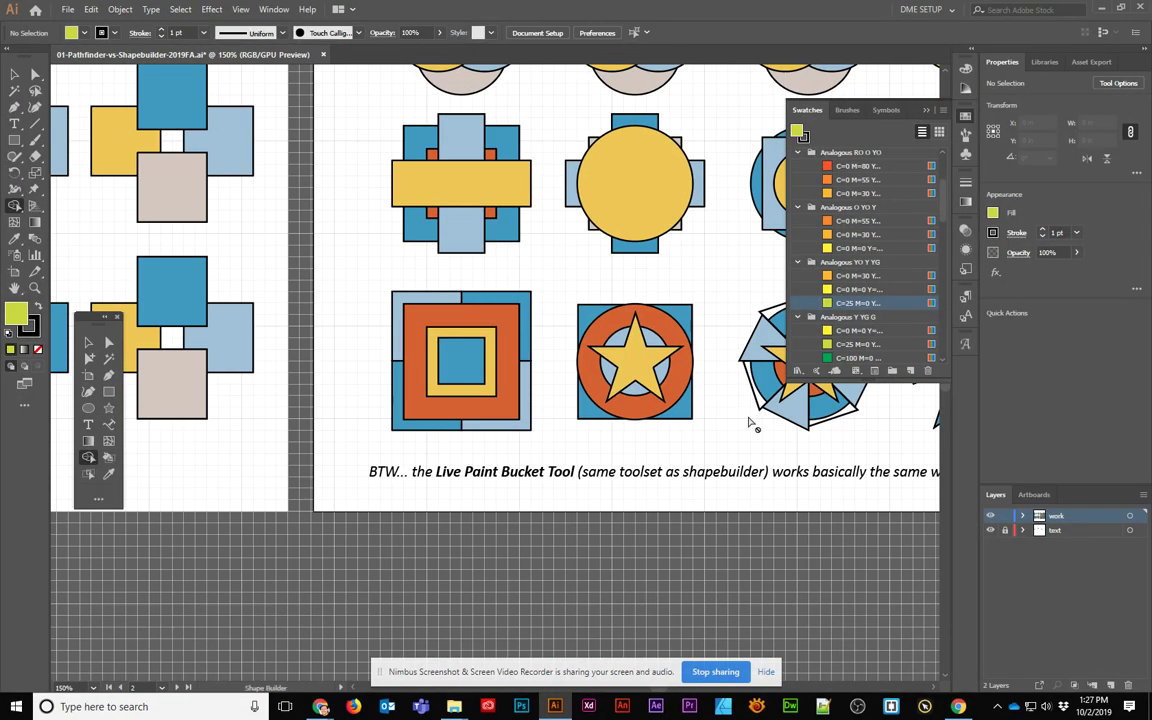
key("v")
Step: With the Live Paint Bucket, paint the nested squares' top-right region yellow-orange
left_click(530, 436)
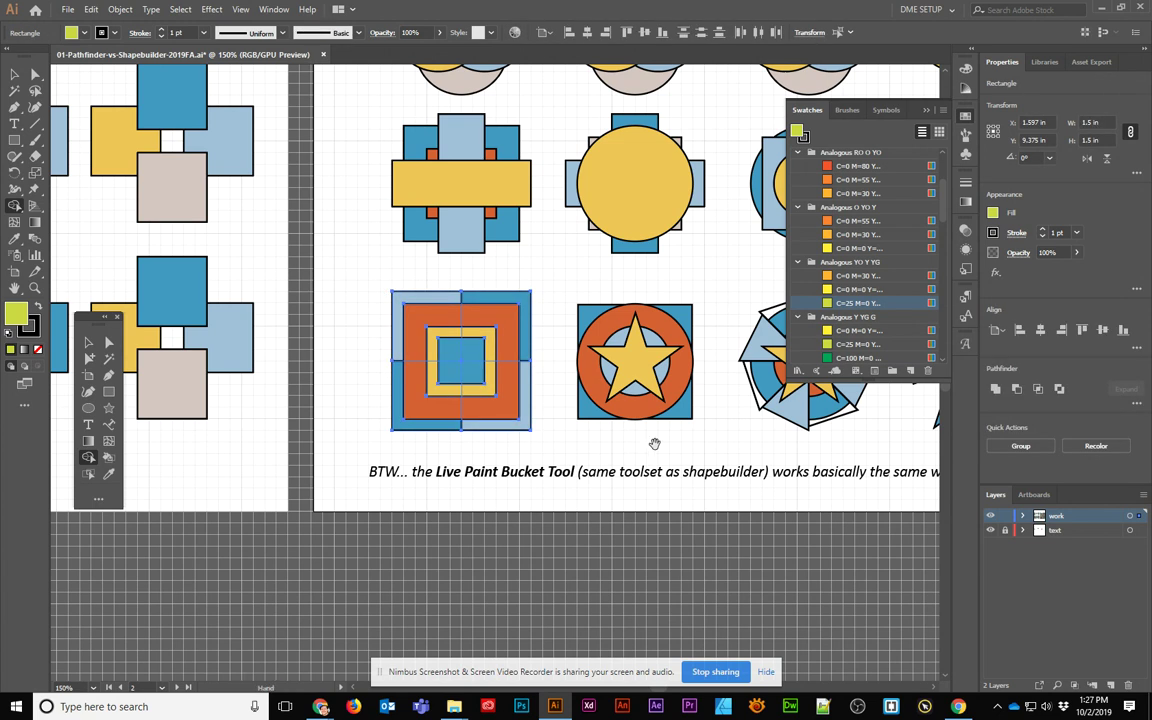
left_click_drag(655, 441, 464, 538)
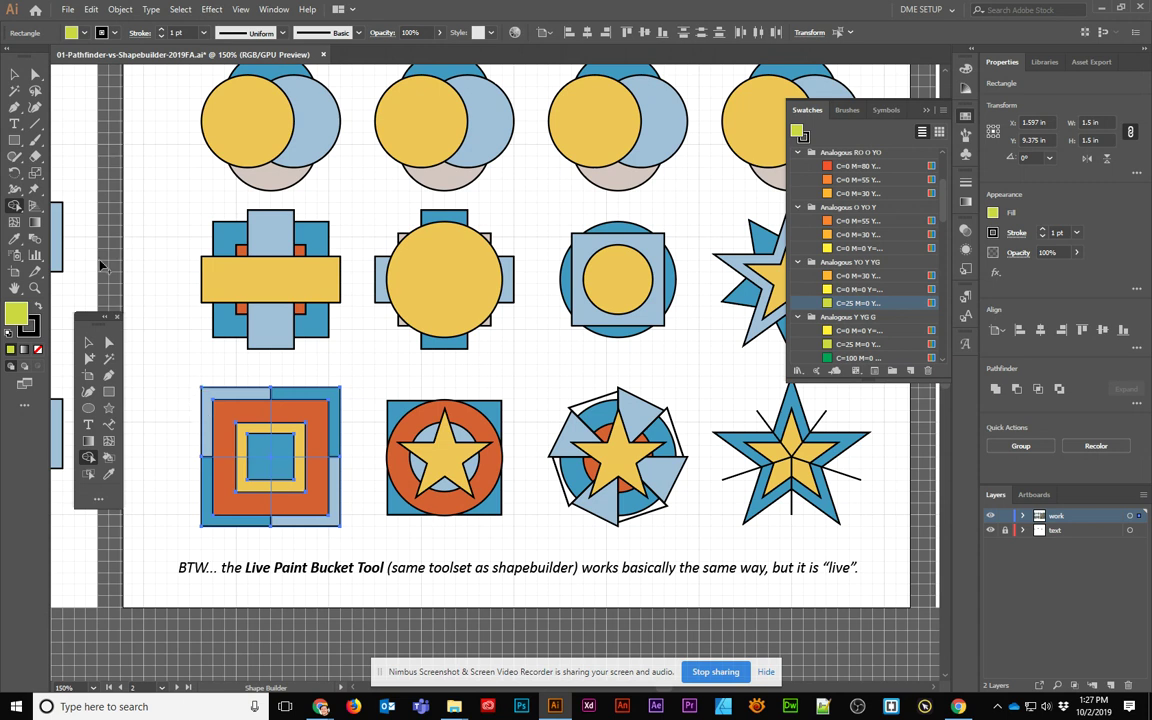
left_click_drag(17, 208, 80, 226)
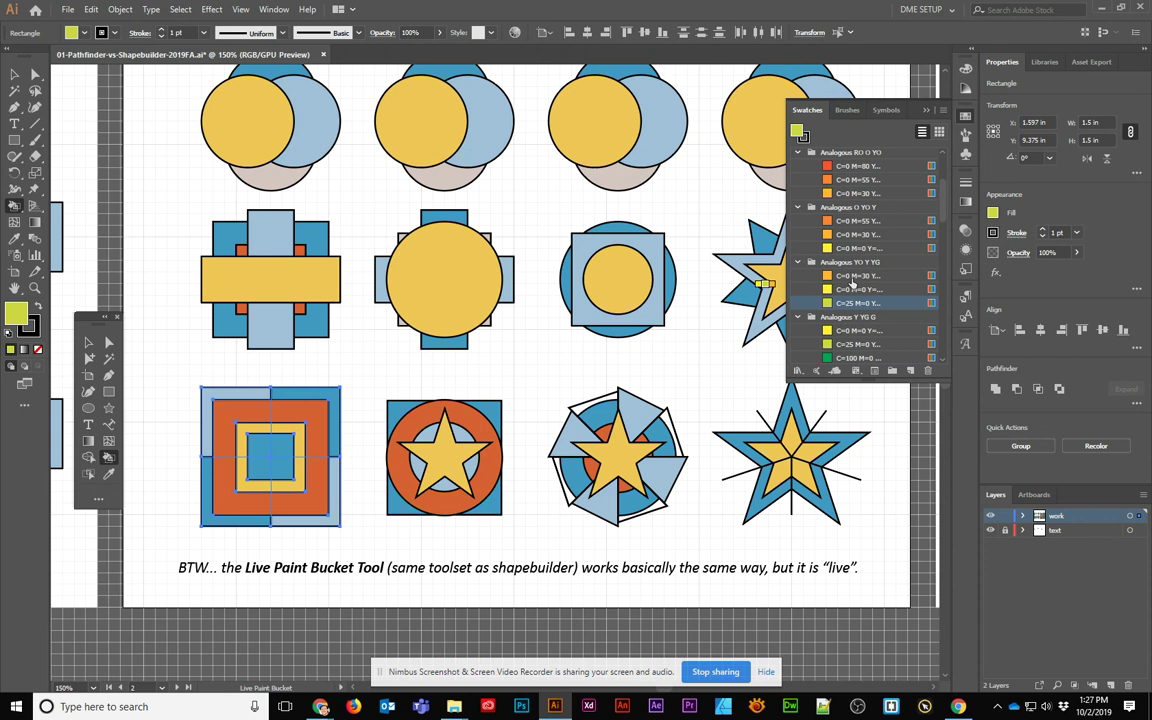
left_click(856, 166)
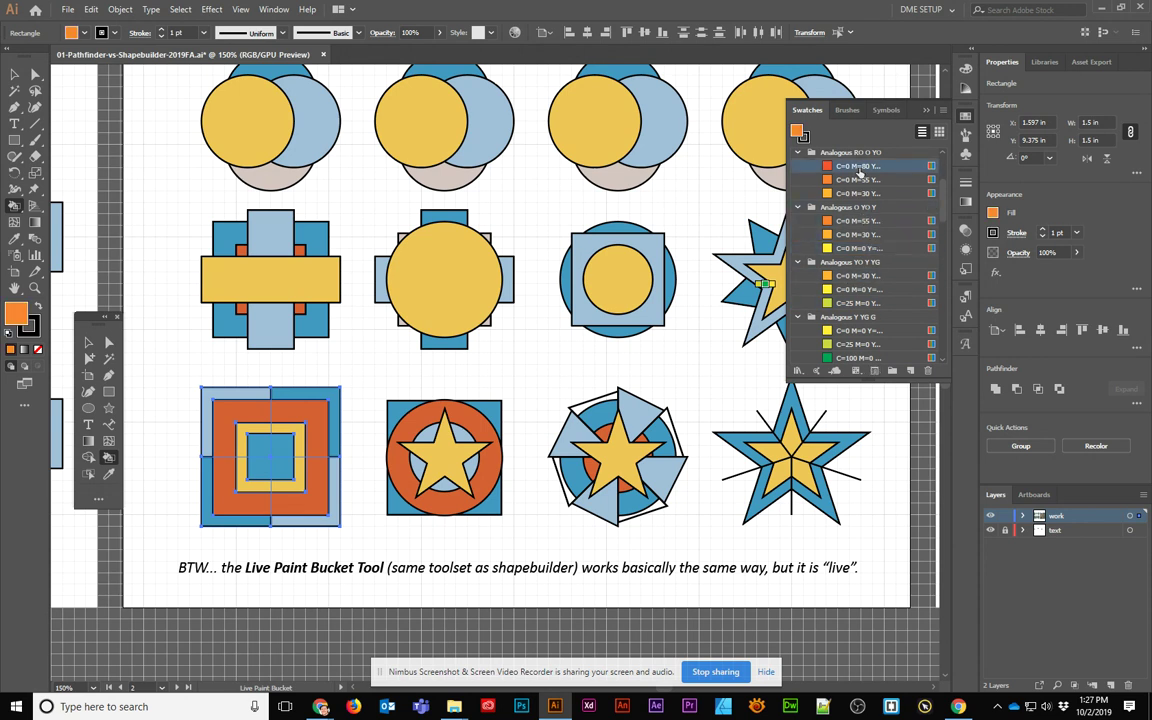
left_click(856, 193)
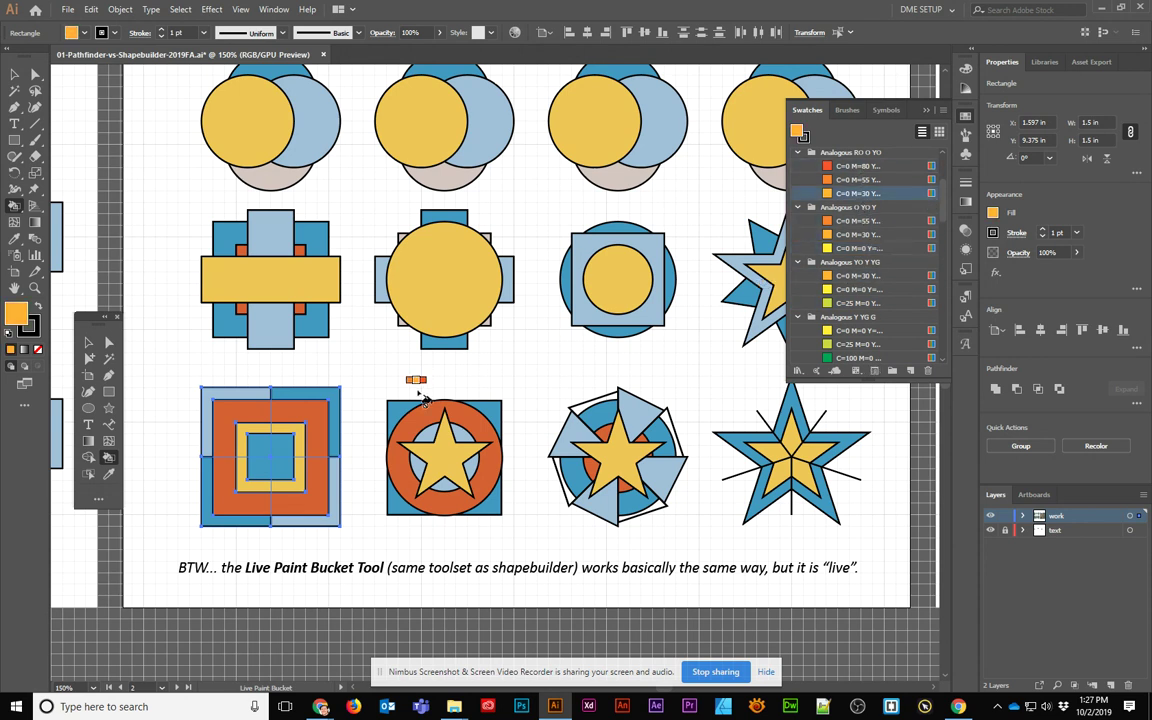
left_click(336, 408)
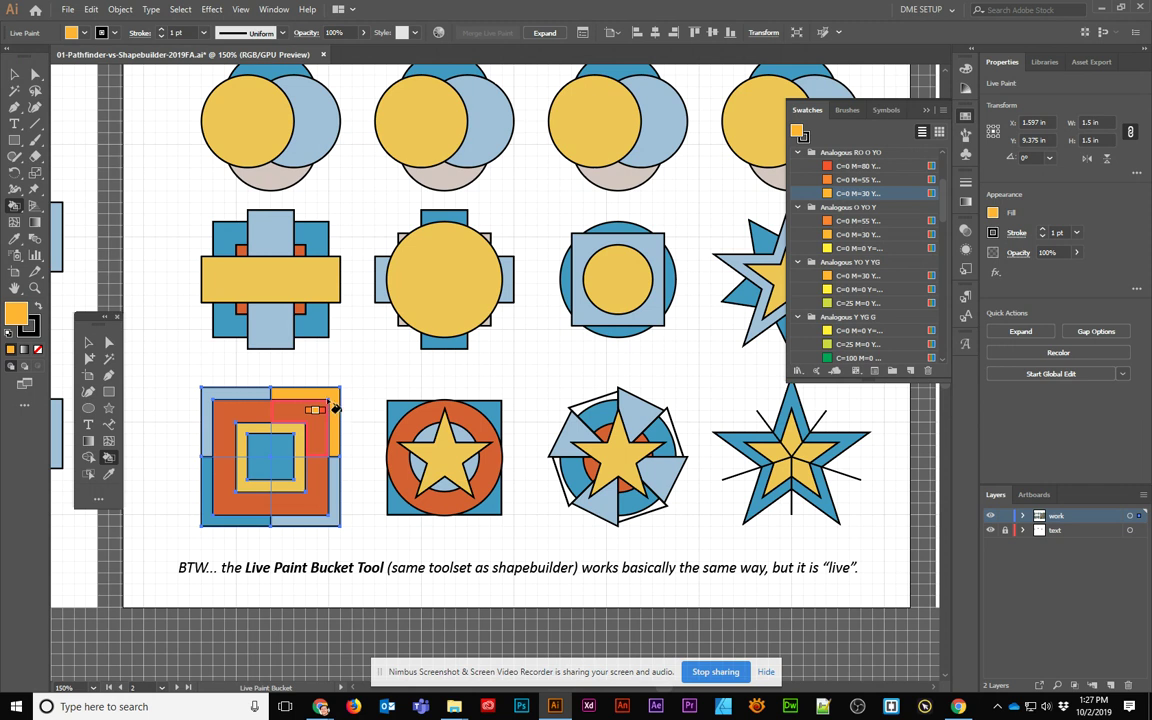
Step: Fill the Live Paint square's outer corner regions with yellow-orange and darker orange, alternating
left_click(250, 405)
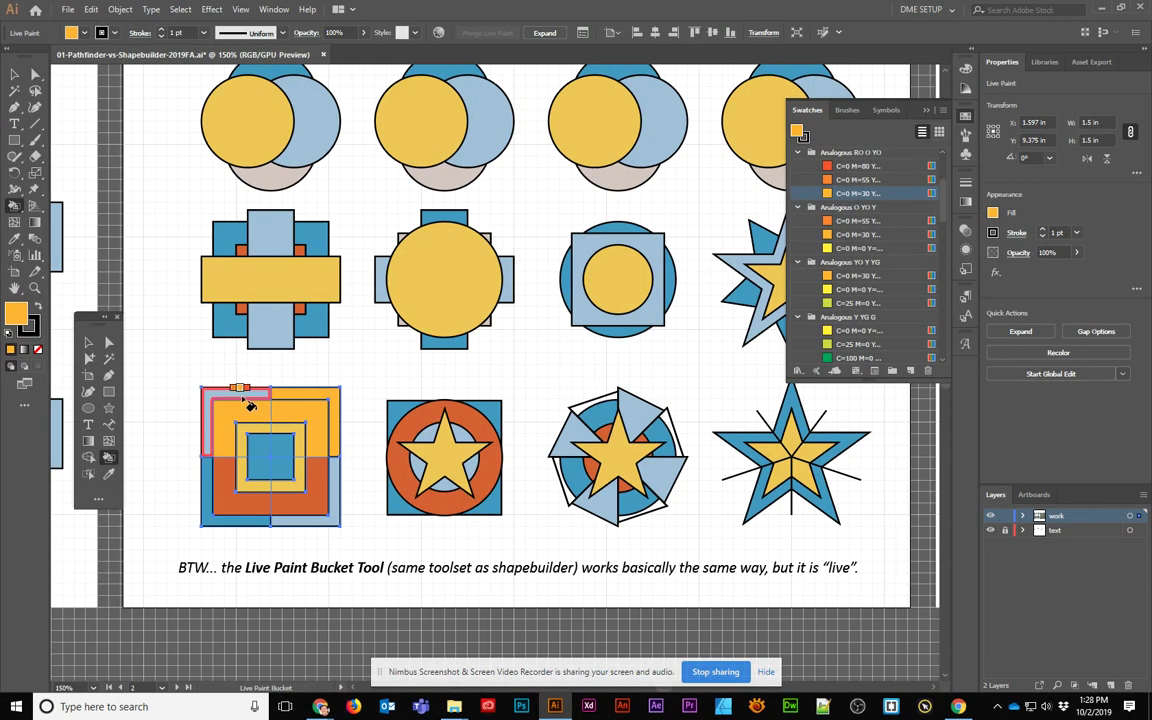
left_click(247, 403)
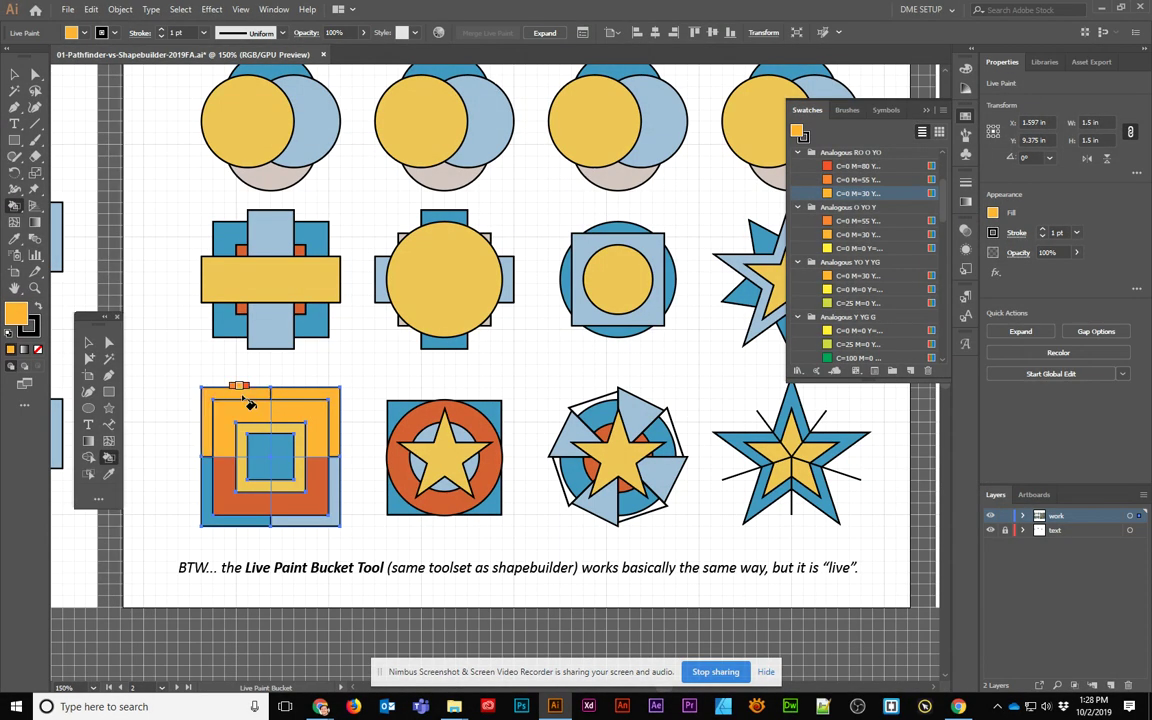
left_click(228, 505)
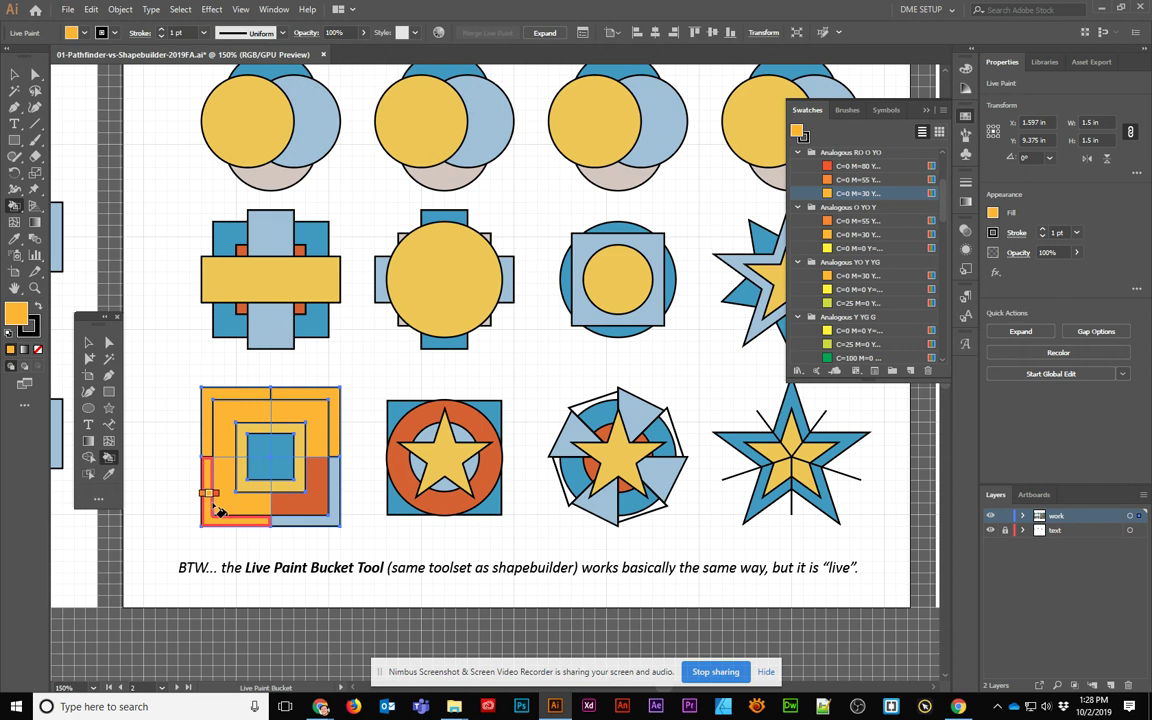
left_click(318, 511)
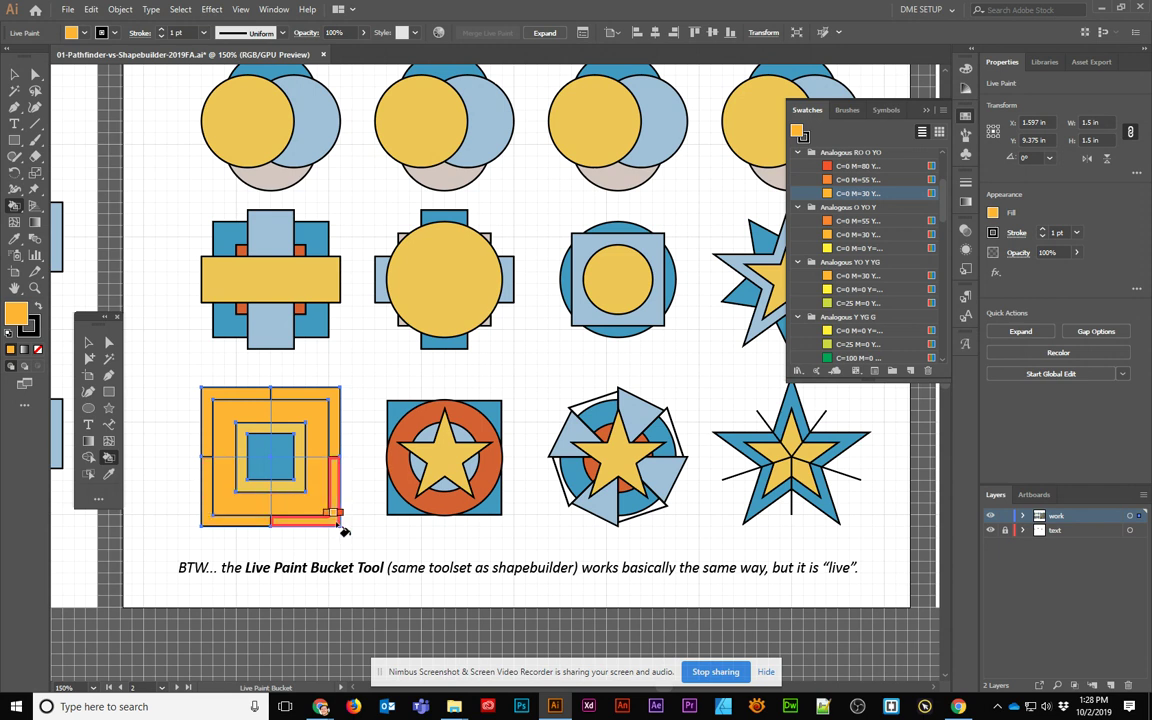
left_click(858, 220)
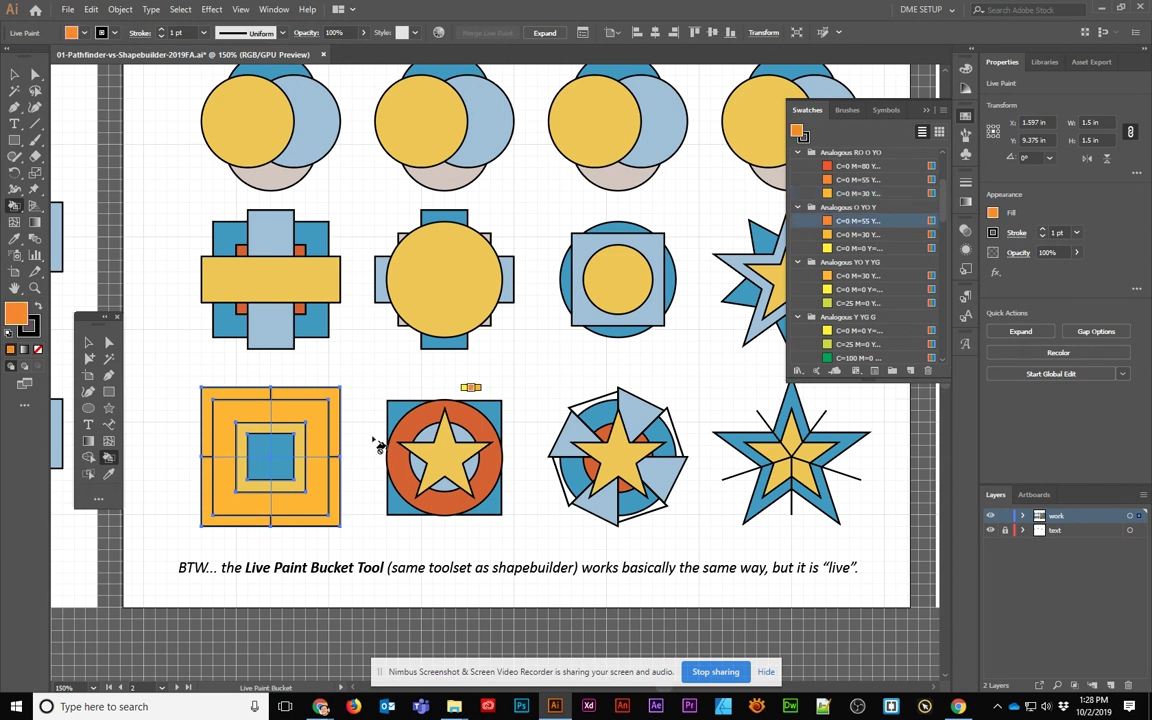
left_click(318, 422)
left_click(238, 507)
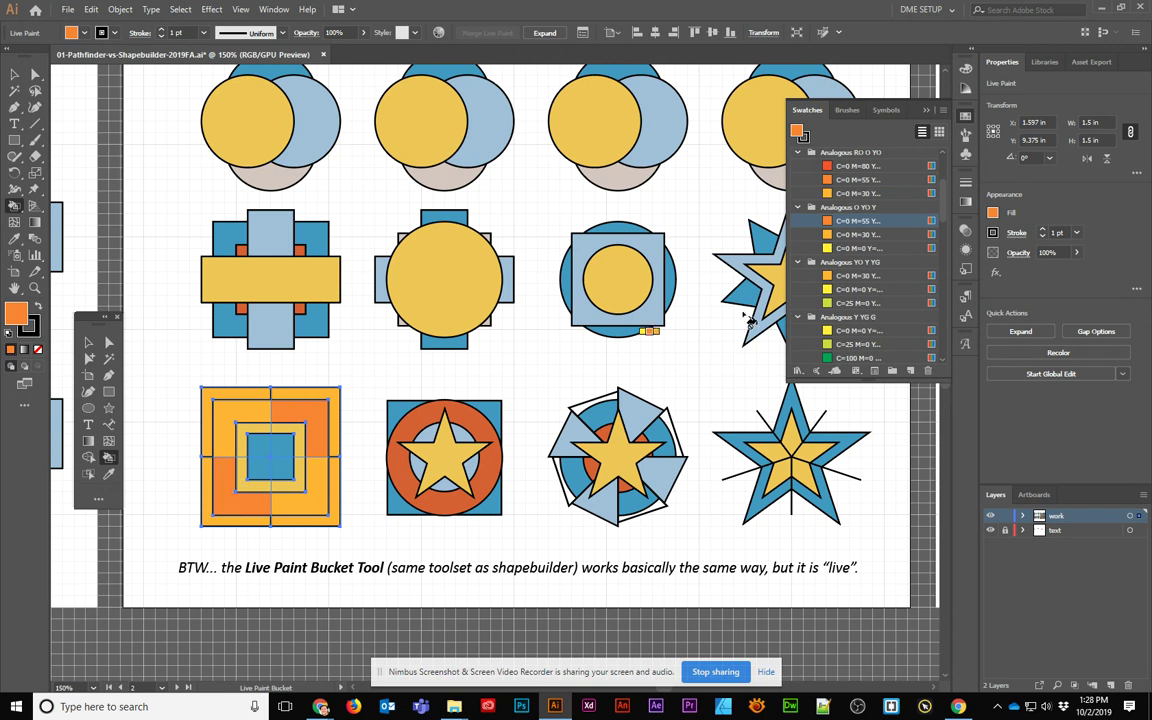
Step: Paint part of the inner ring green and an inner square purple-blue (C=80 M=80)
left_click(827, 358)
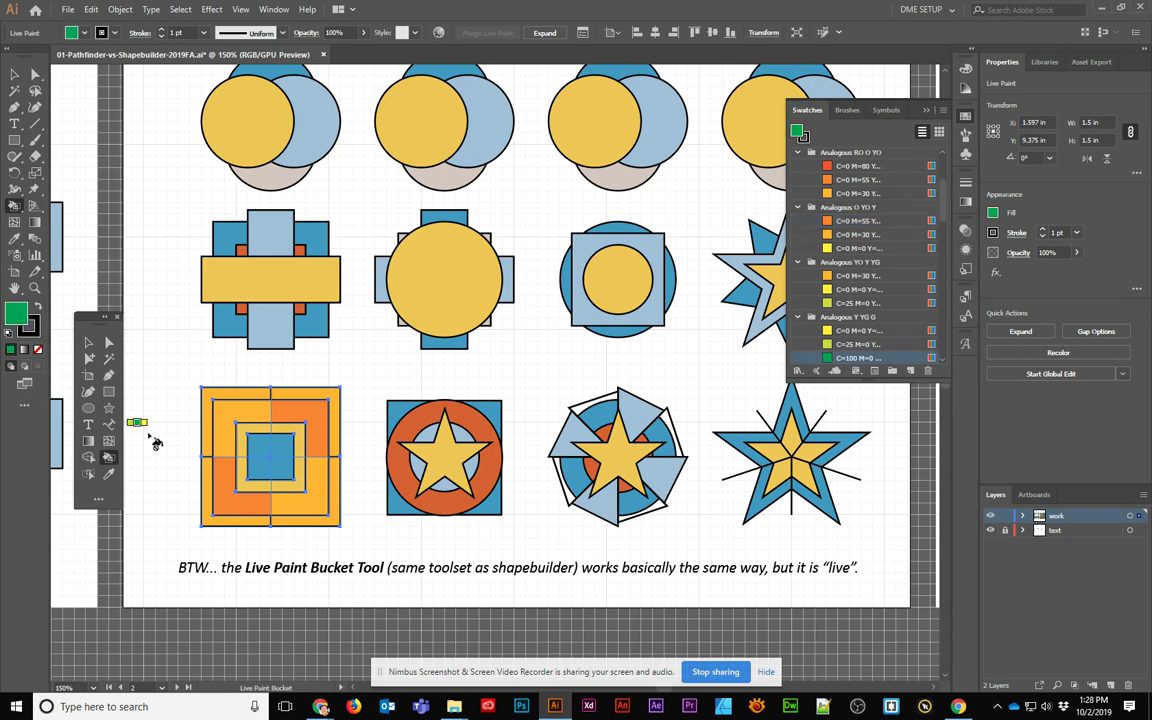
left_click(297, 482)
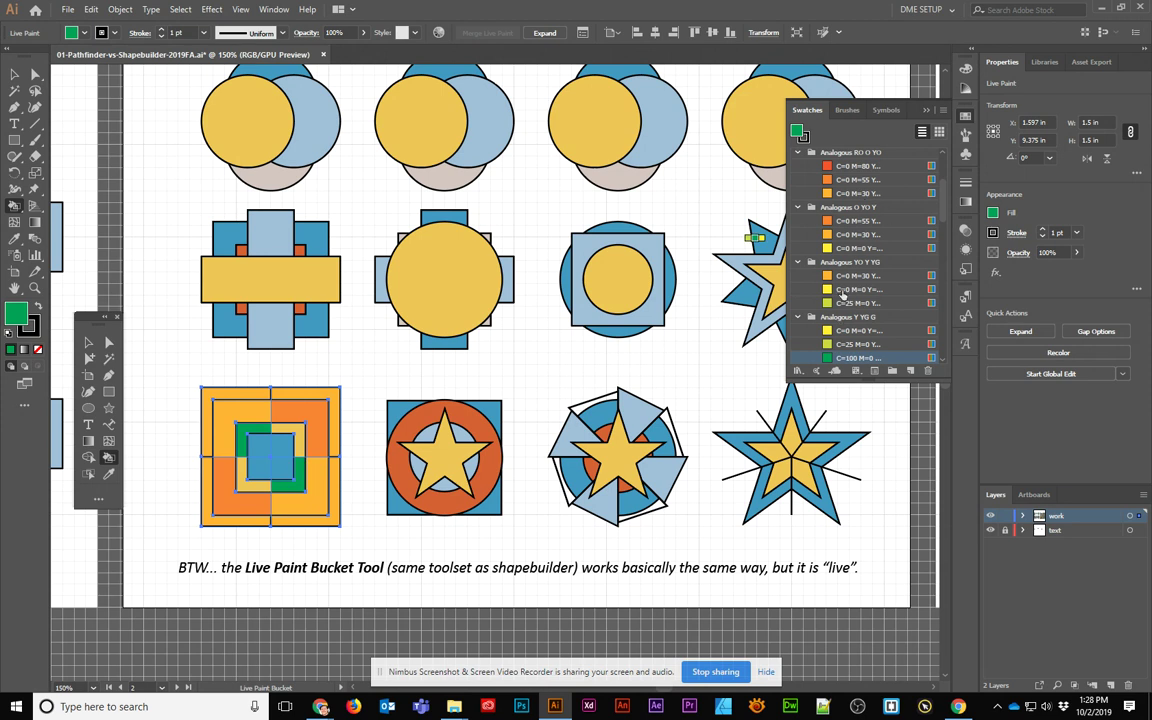
scroll(844, 312, "down", 5)
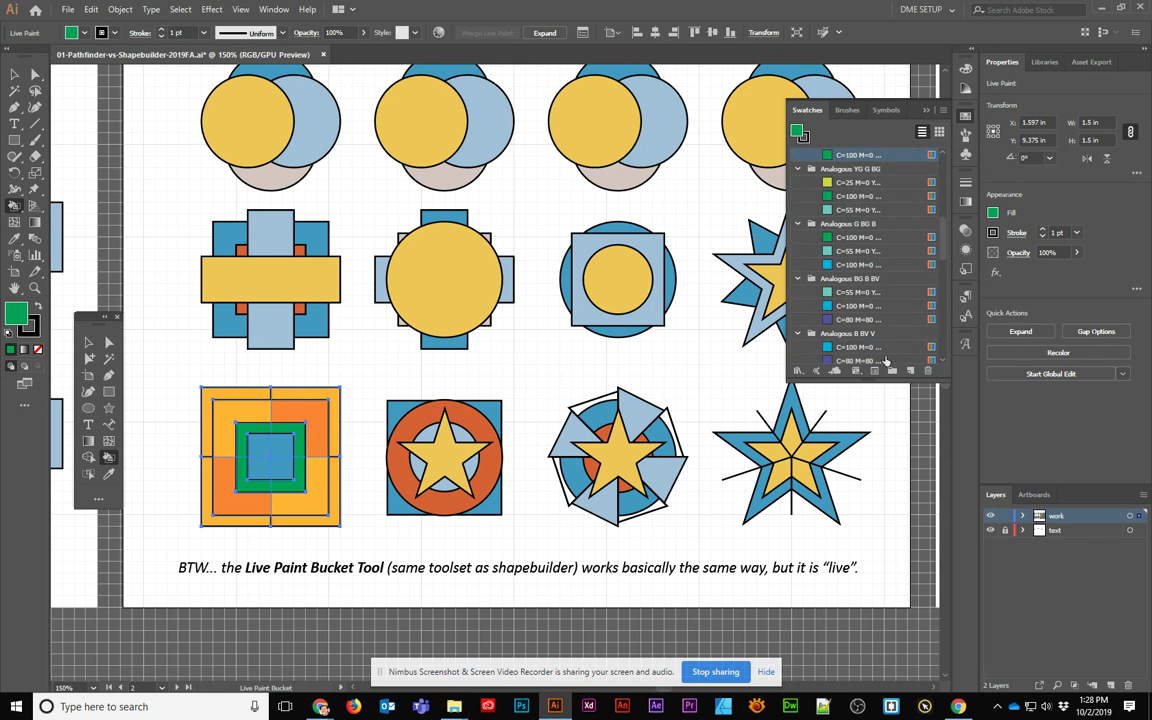
left_click(848, 360)
left_click(258, 466)
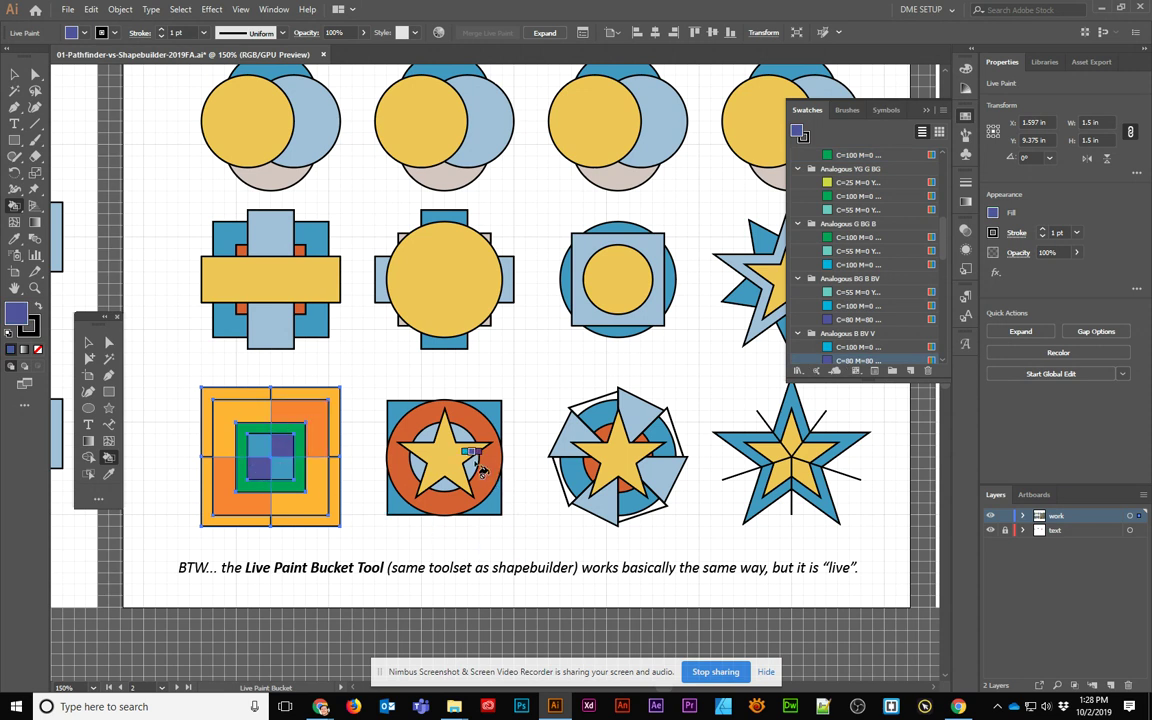
left_click(15, 74)
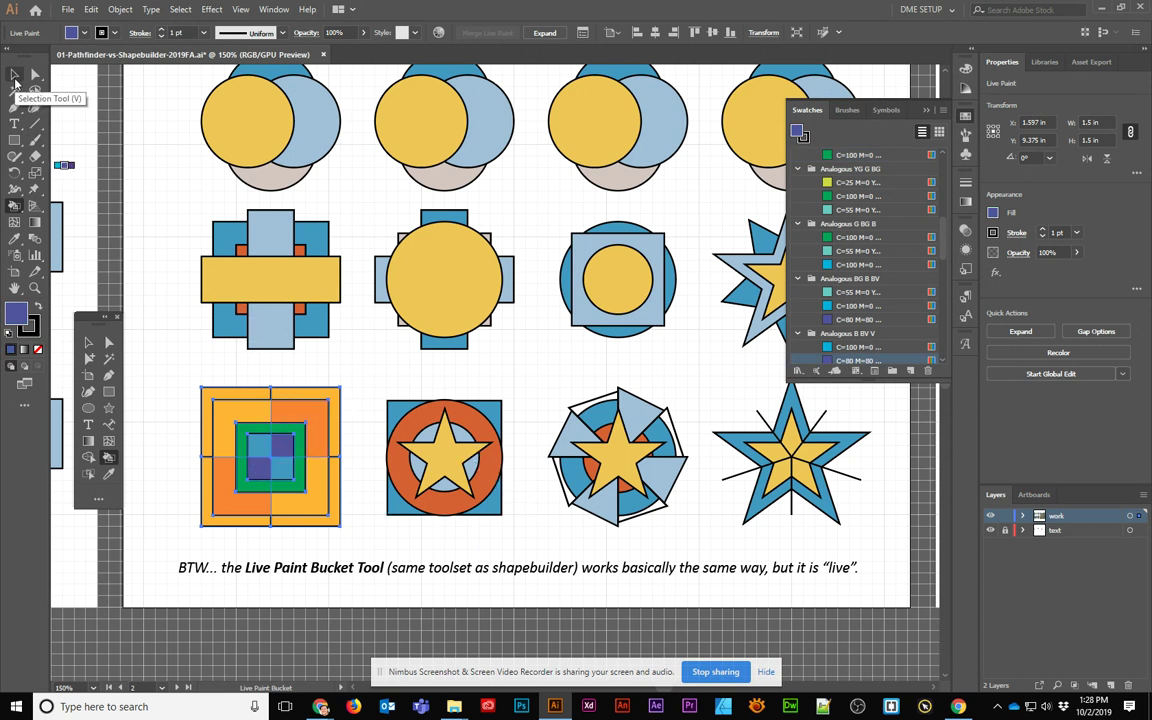
Step: In isolation mode, drag the Live Paint group's inner rectangle up and left, then exit isolation
double_click(320, 441)
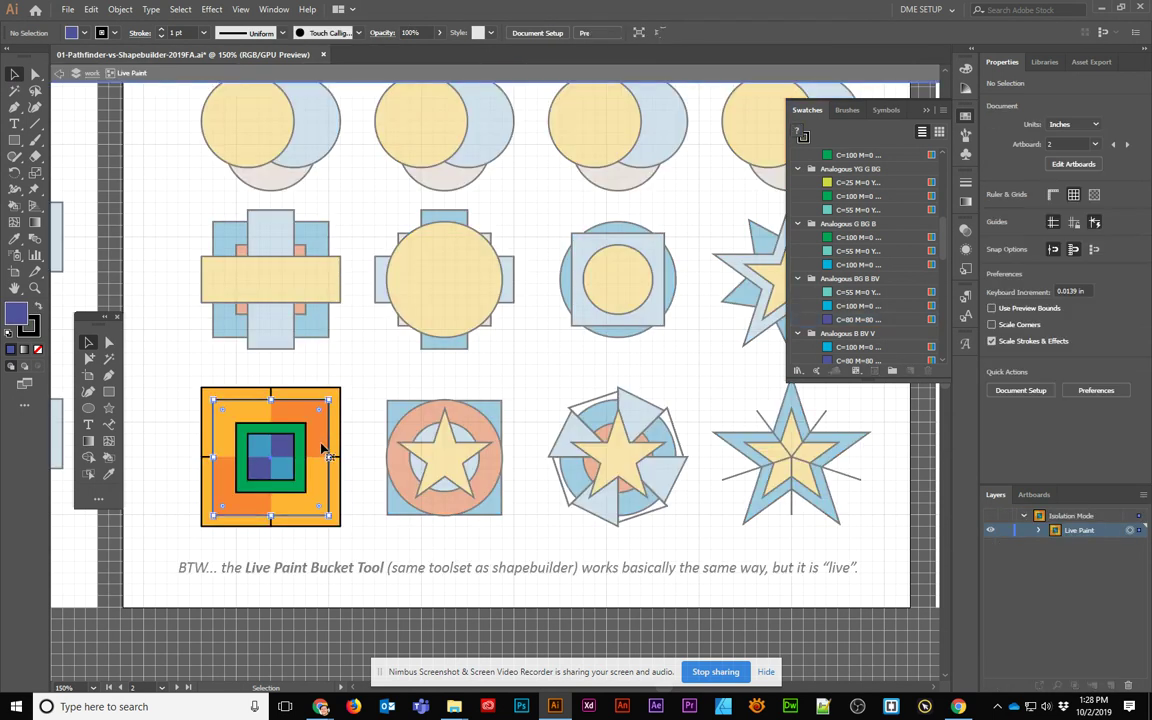
left_click(330, 450)
mouse_move(330, 449)
left_mouse_down()
mouse_move(309, 428)
mouse_move(335, 438)
left_mouse_up()
key("a")
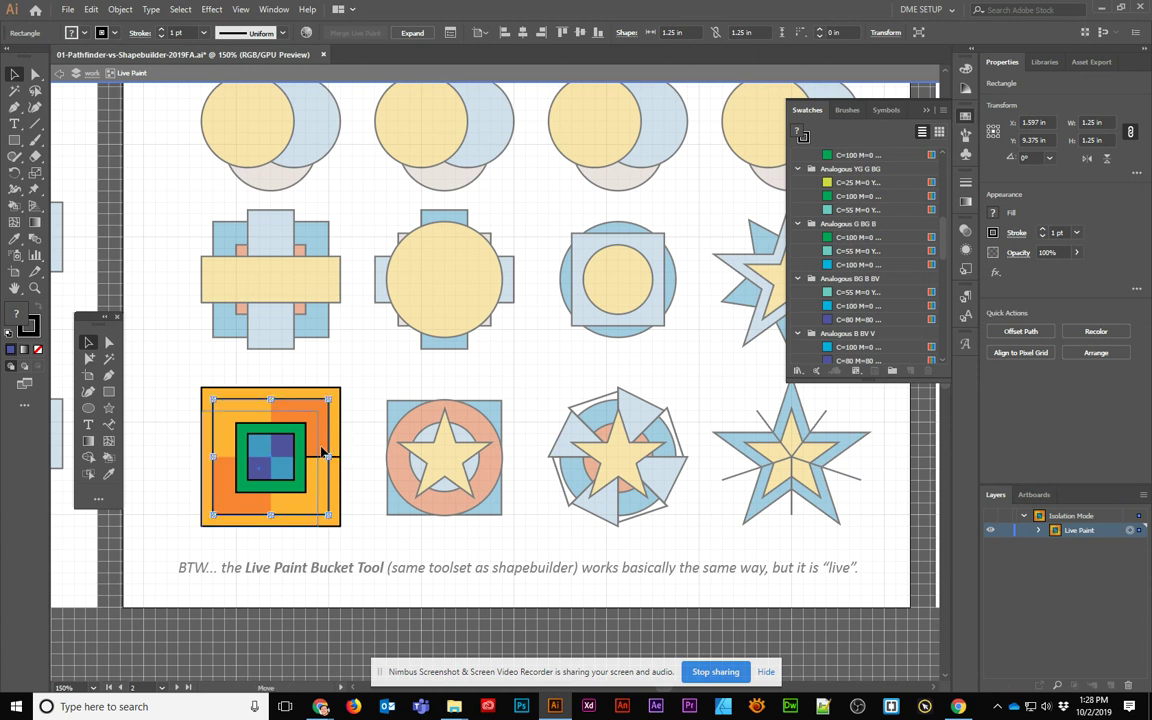
key("v")
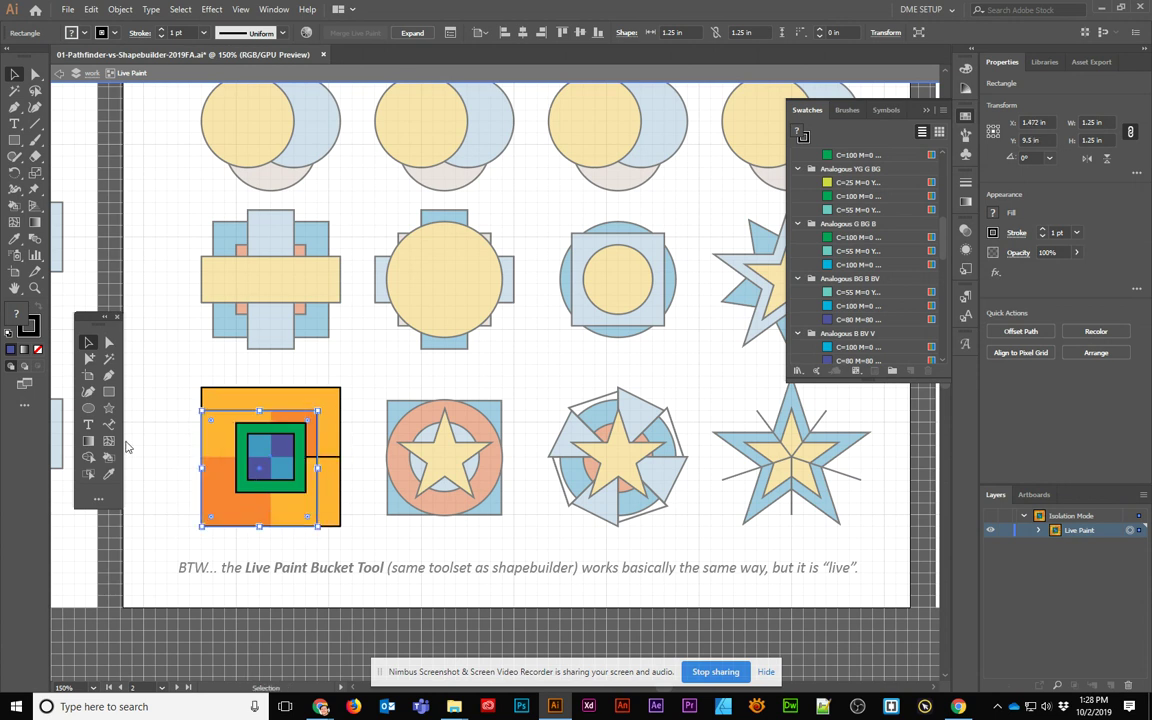
double_click(134, 400)
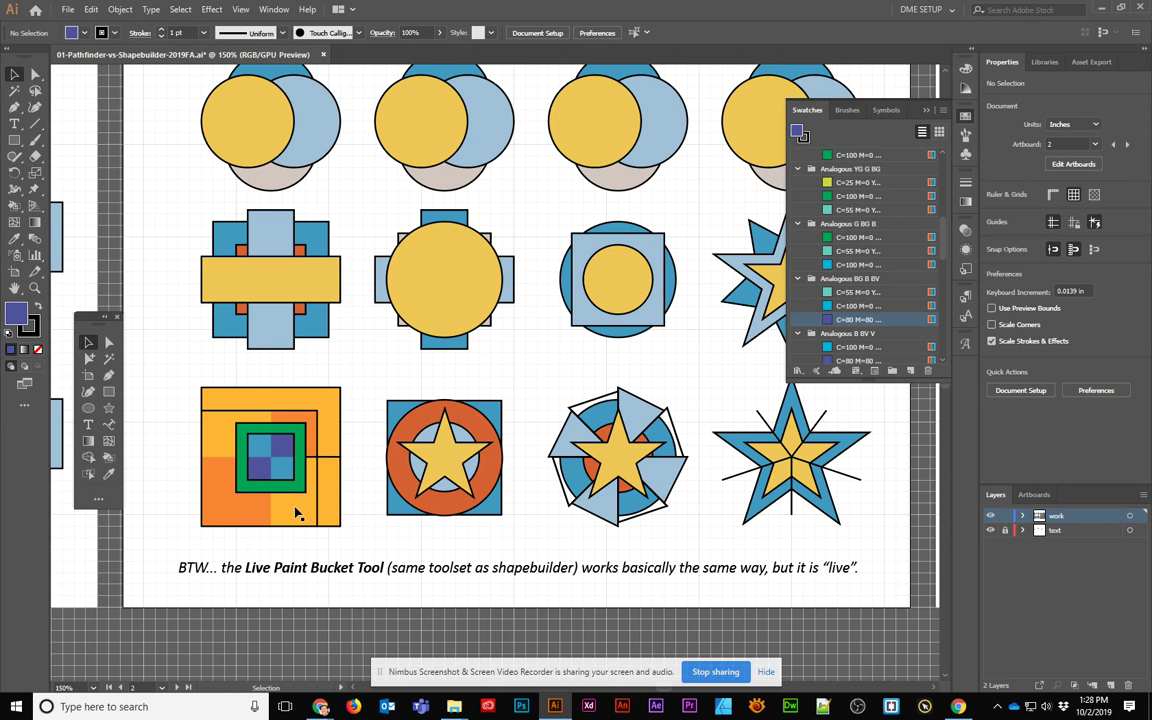
Step: Re-isolate the Live Paint group, check its orange, green and blue-purple parts, then exit isolation
left_click(320, 484)
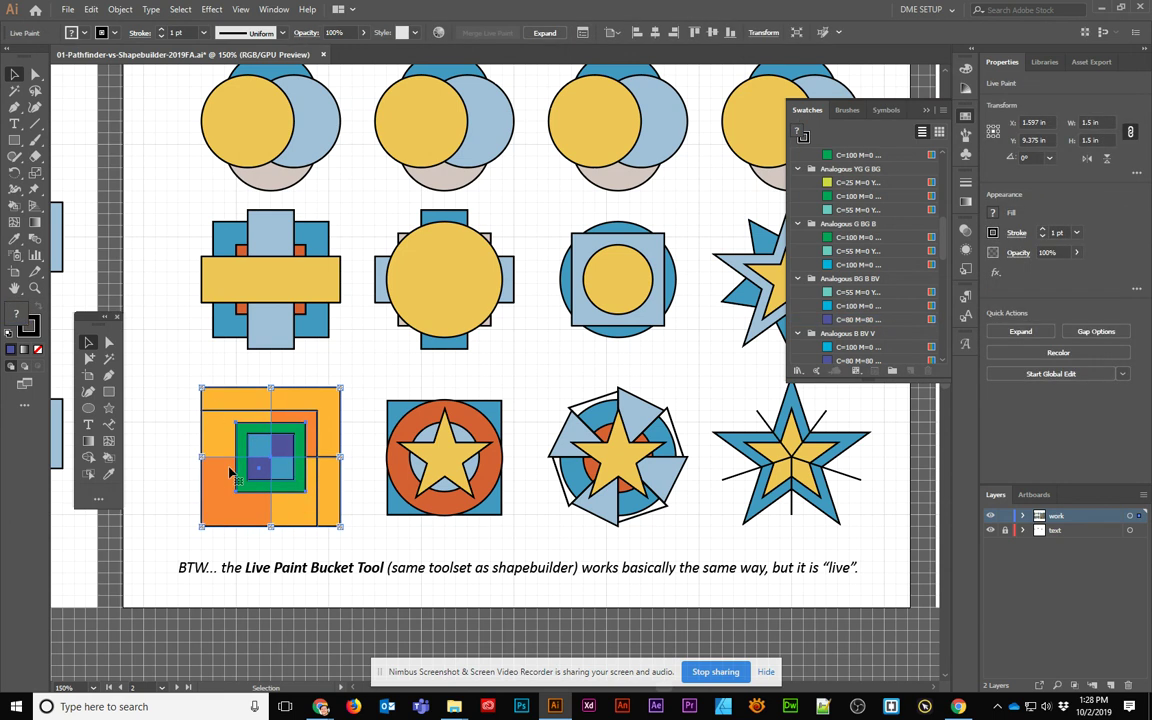
left_click(178, 468)
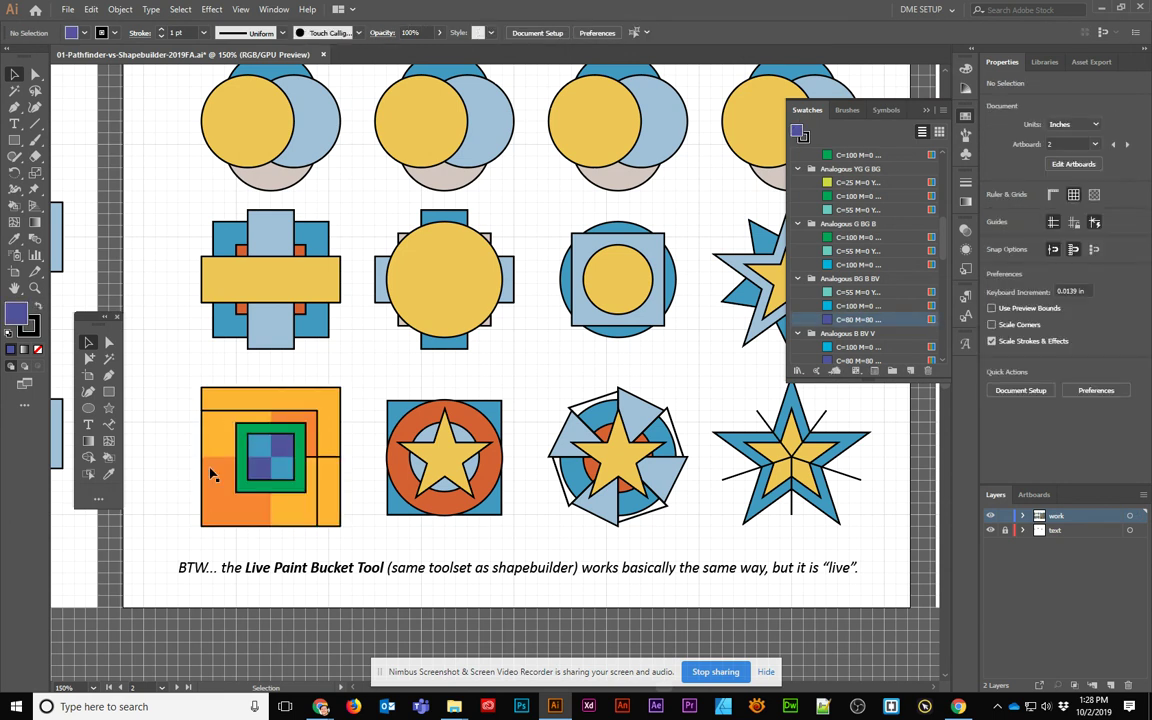
double_click(268, 473)
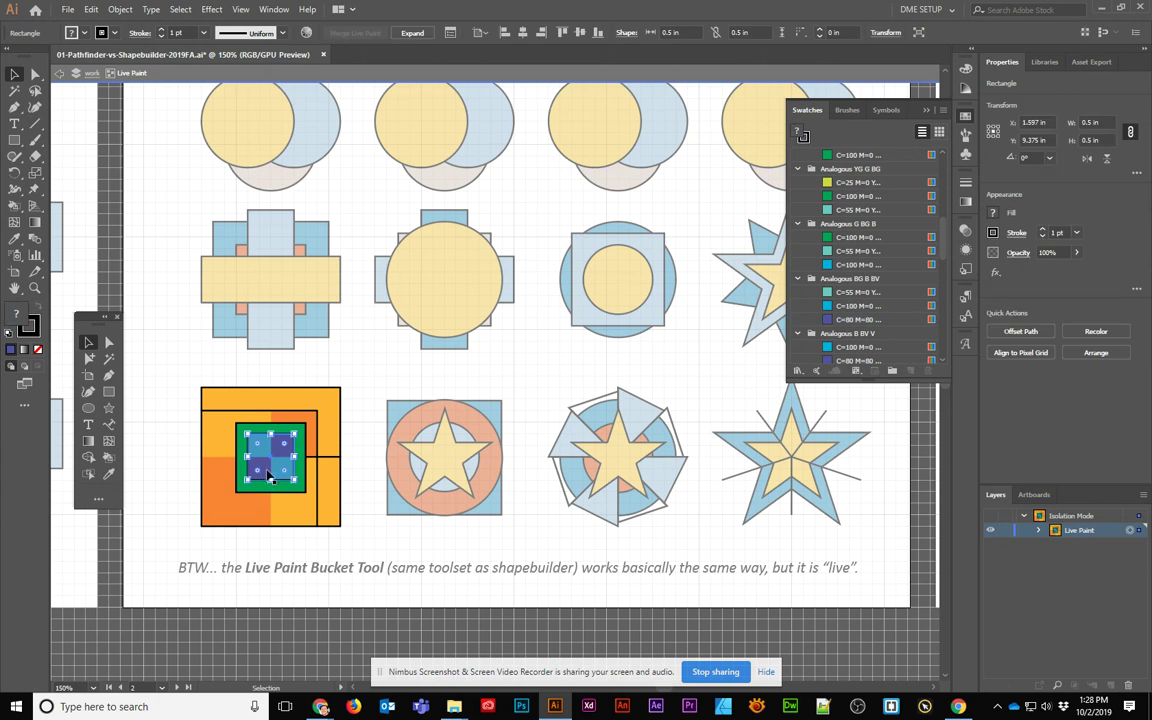
left_click(211, 455)
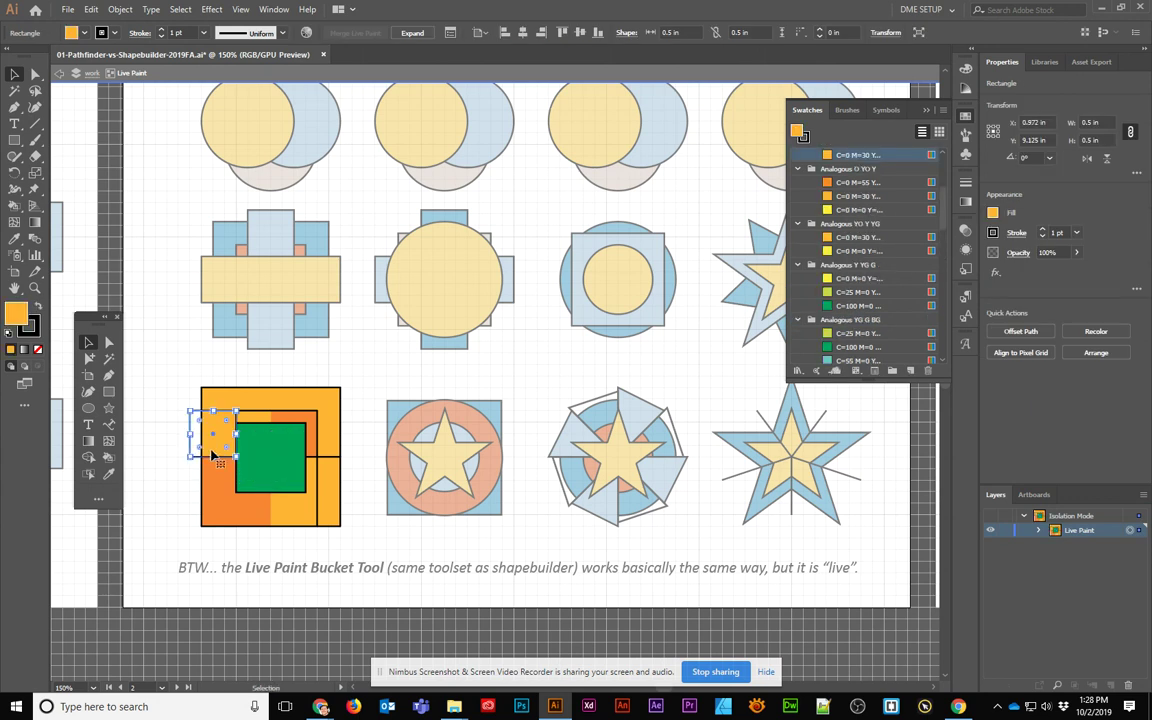
left_click(245, 435)
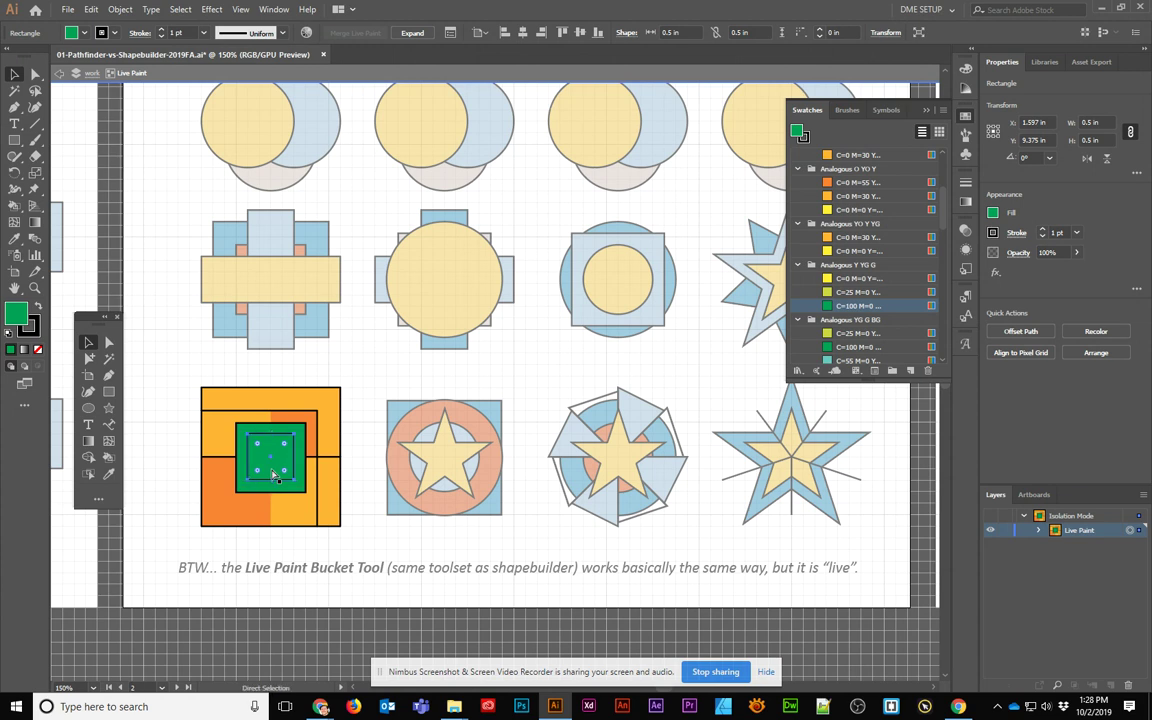
left_click(301, 506)
left_click(362, 470)
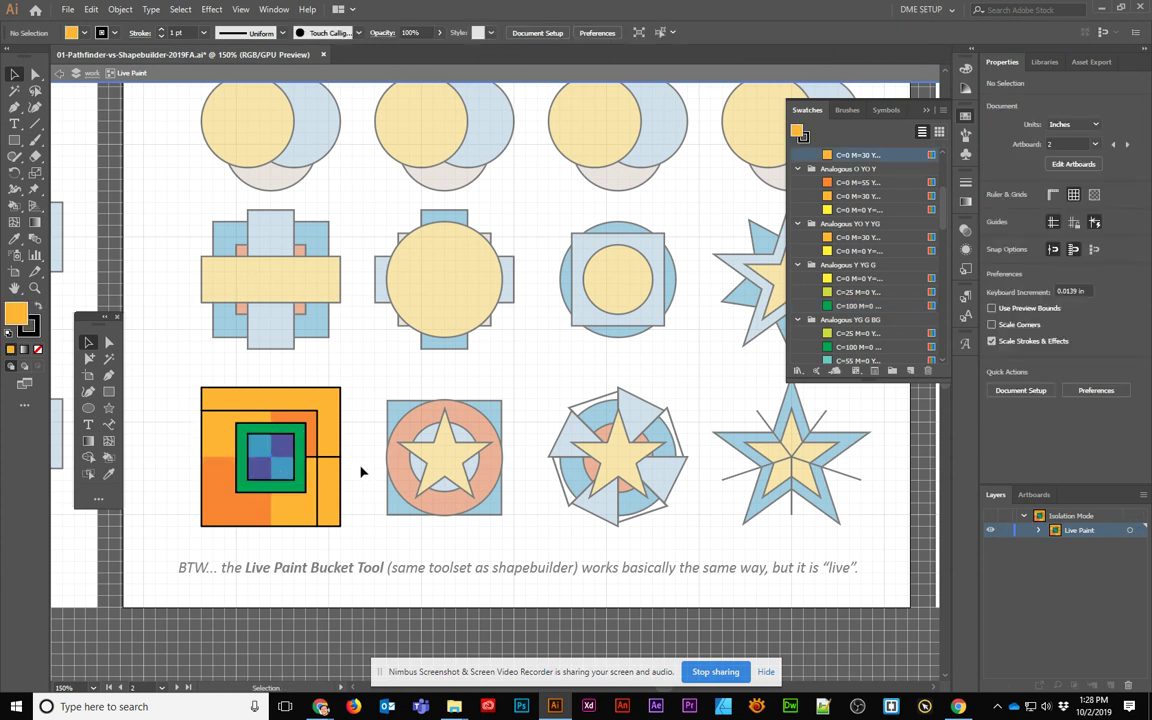
double_click(362, 470)
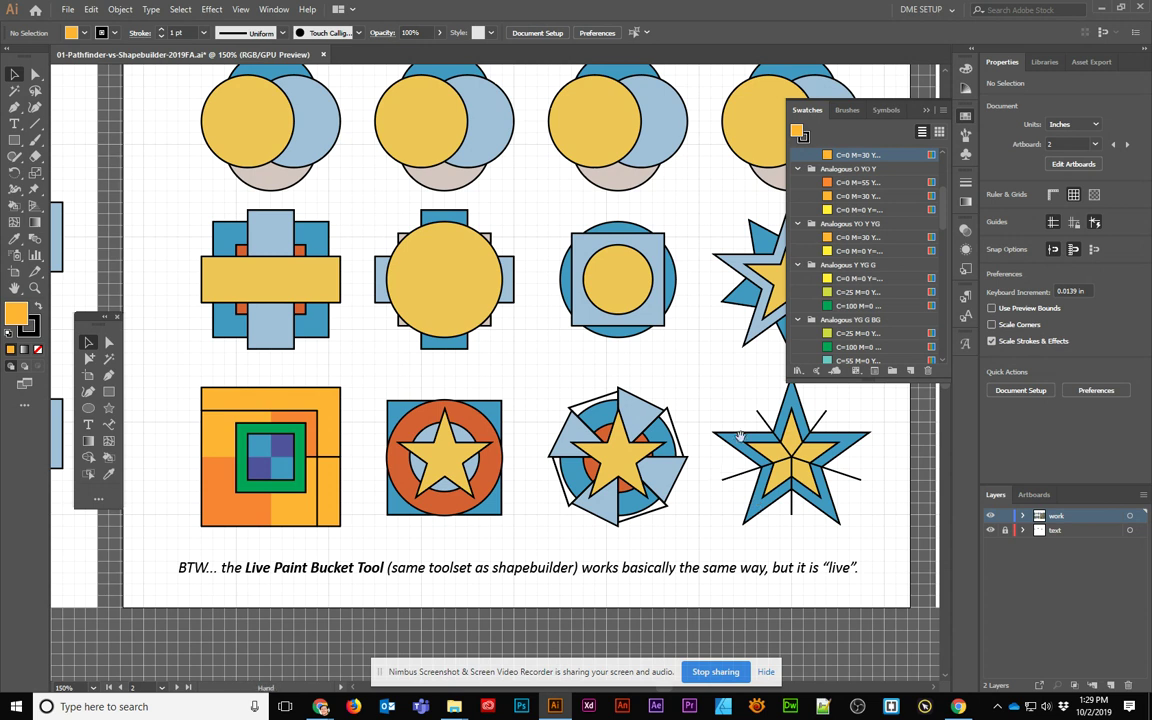
Step: Draw a small orange square near the top of the Your Own Shapes artboard
scroll(748, 419, "right", 5)
scroll(291, 465, "down", 3)
scroll(342, 354, "up", 1)
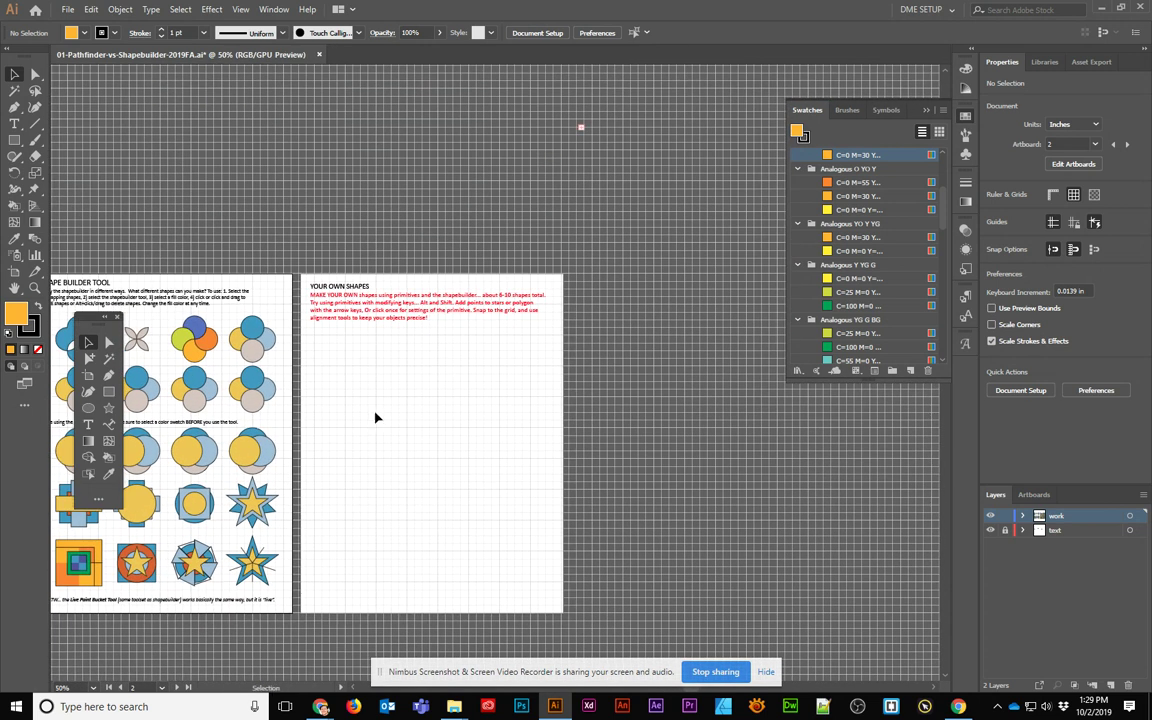
scroll(406, 423, "down", 1)
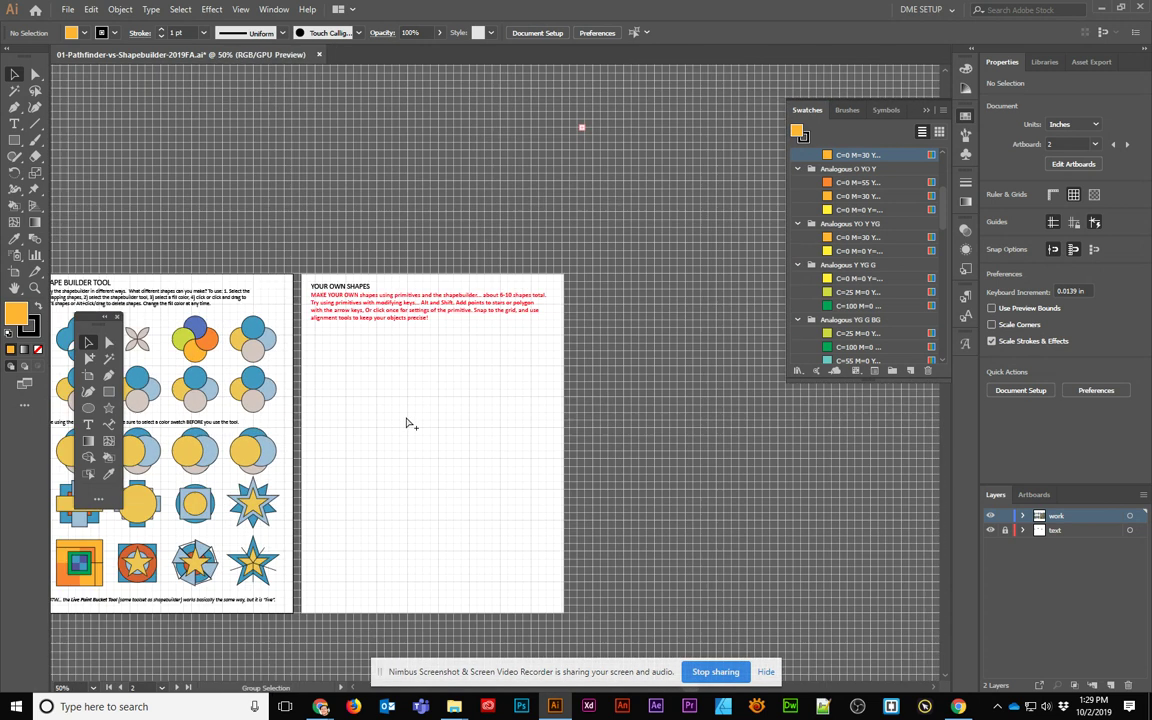
scroll(406, 423, "up", 1)
left_click_drag(393, 406, 421, 350)
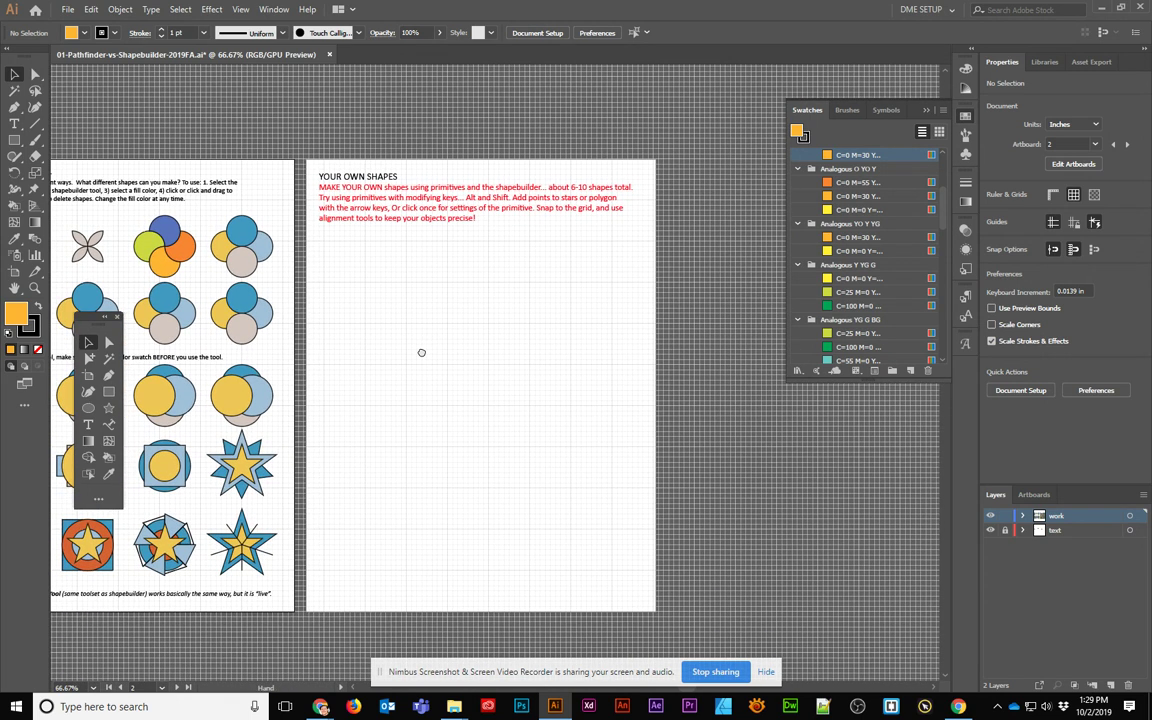
left_click(108, 391)
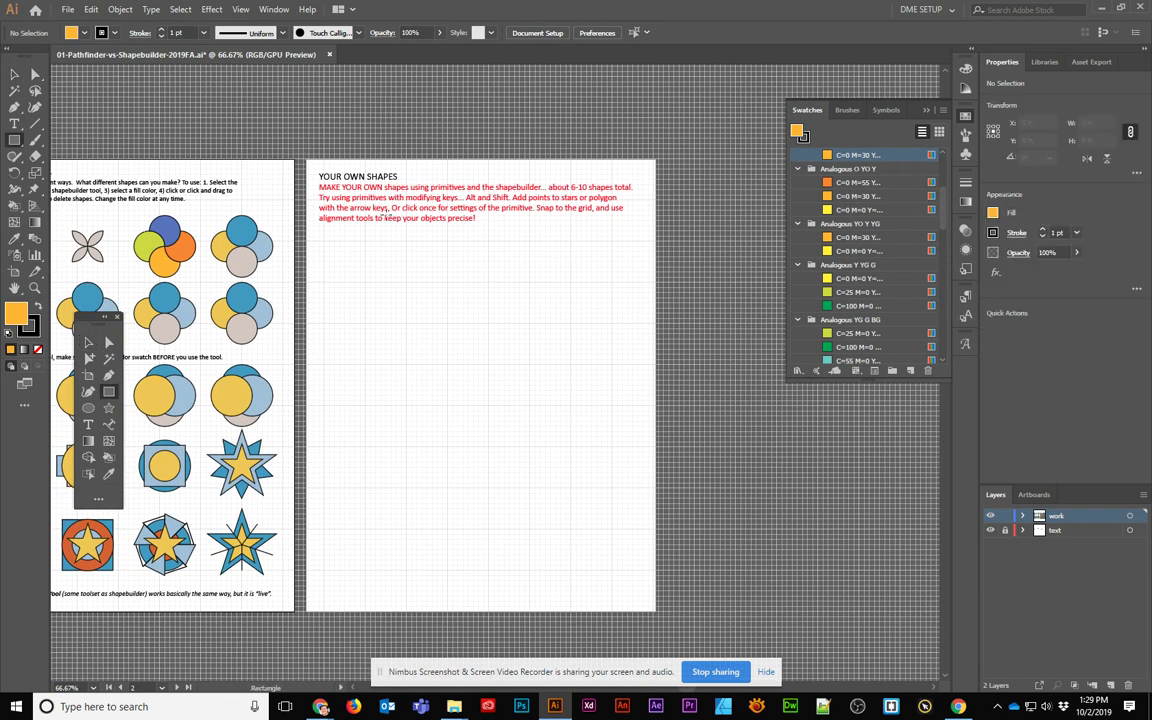
left_click_drag(326, 241, 361, 277)
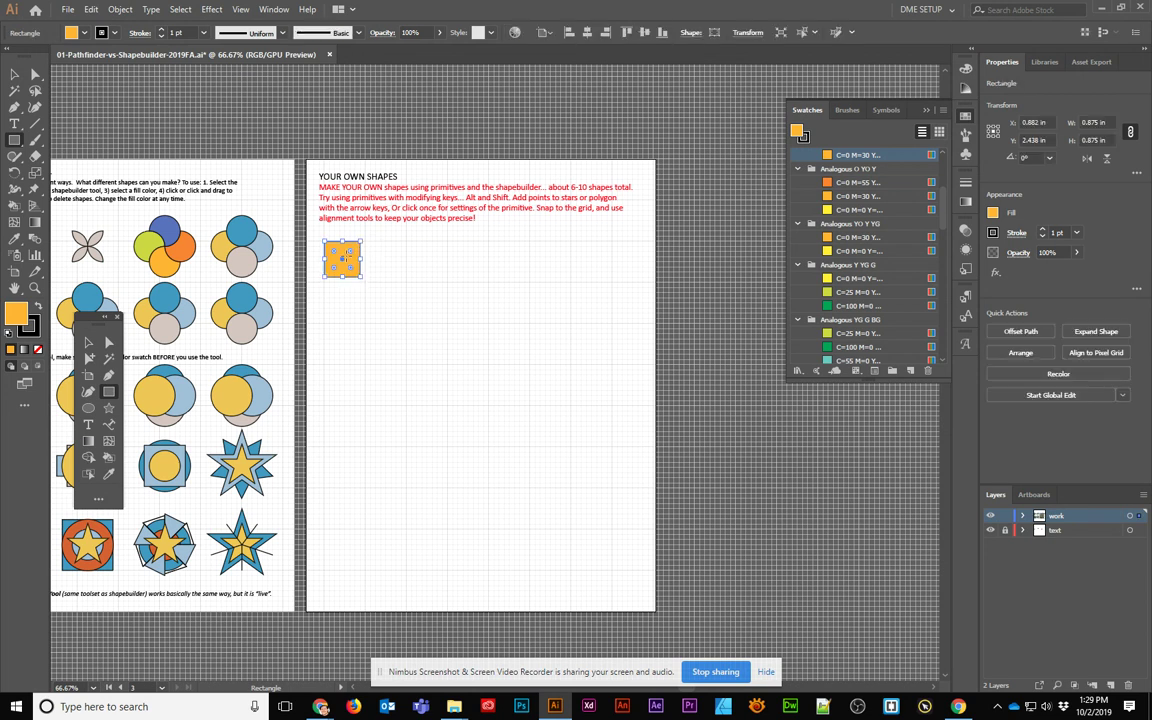
key("ctrl+equal")
key("ctrl+equal")
key("ctrl+equal")
left_click(693, 400)
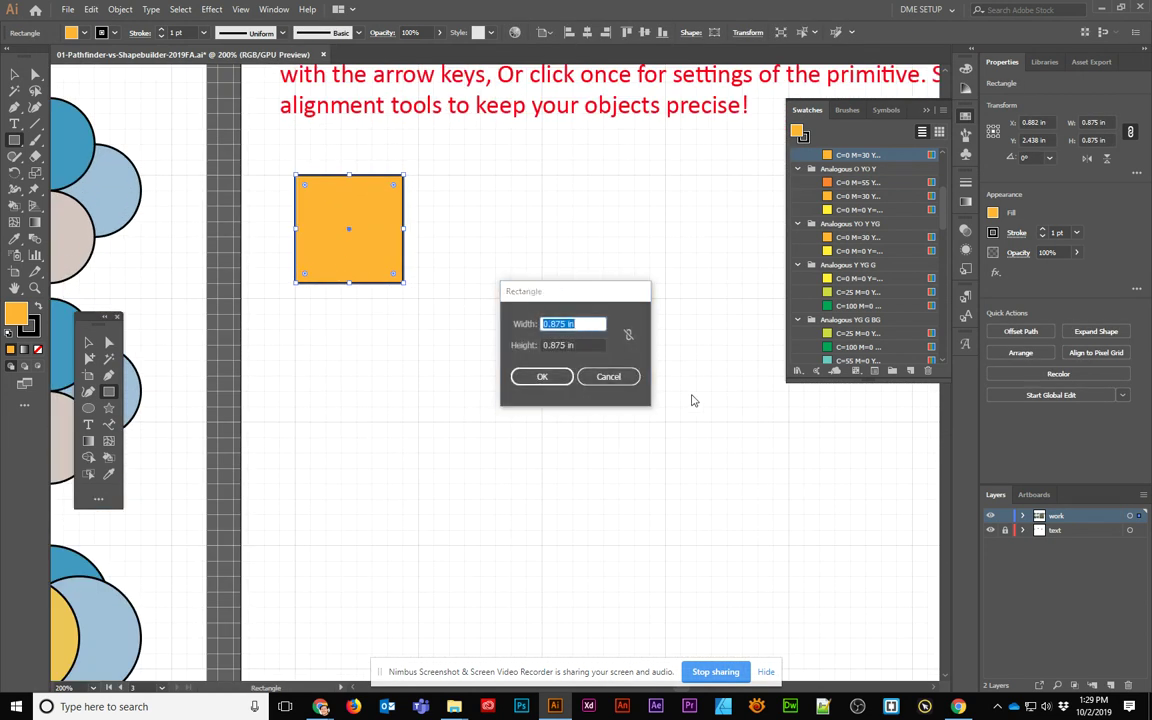
left_click(608, 376)
Step: Alt-drag copies of the orange square into a 2×2 grid
left_click(13, 75)
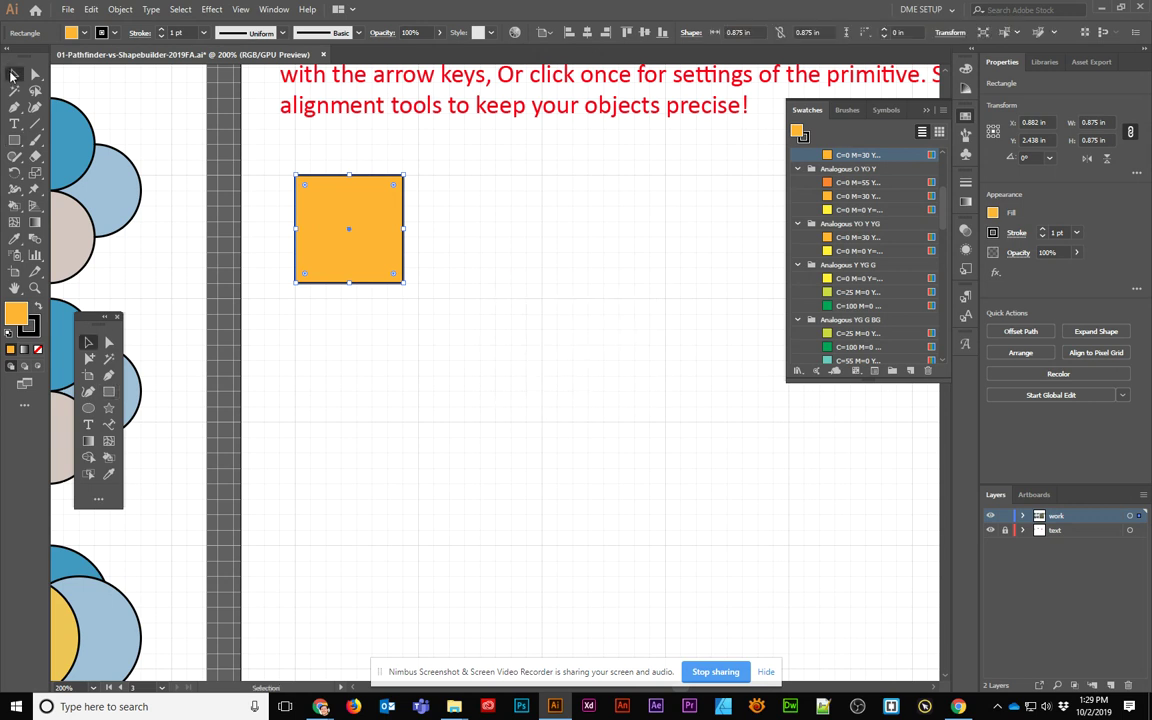
left_click_drag(376, 230, 514, 234, "alt")
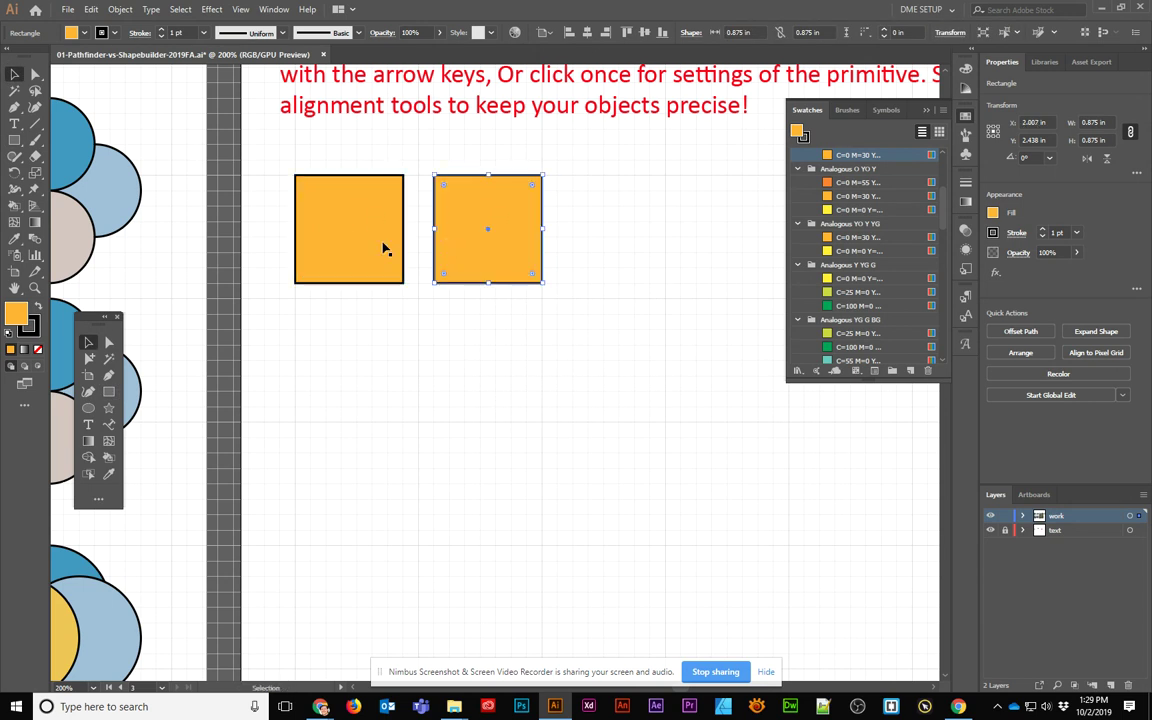
left_click(387, 230, "shift")
left_click_drag(387, 229, 380, 365, "alt+shift")
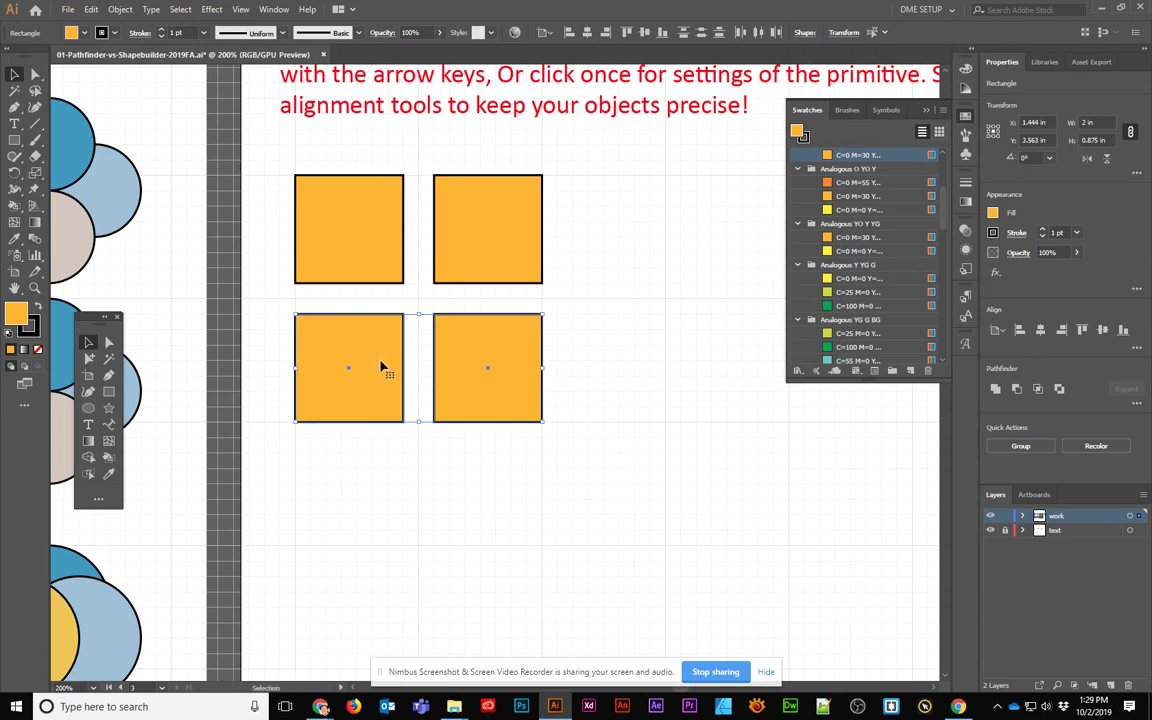
left_click(663, 360)
Step: Copy a square to the centre of the grid and stretch it to 1 × 1.25 in
left_click_drag(460, 403, 420, 336, "alt")
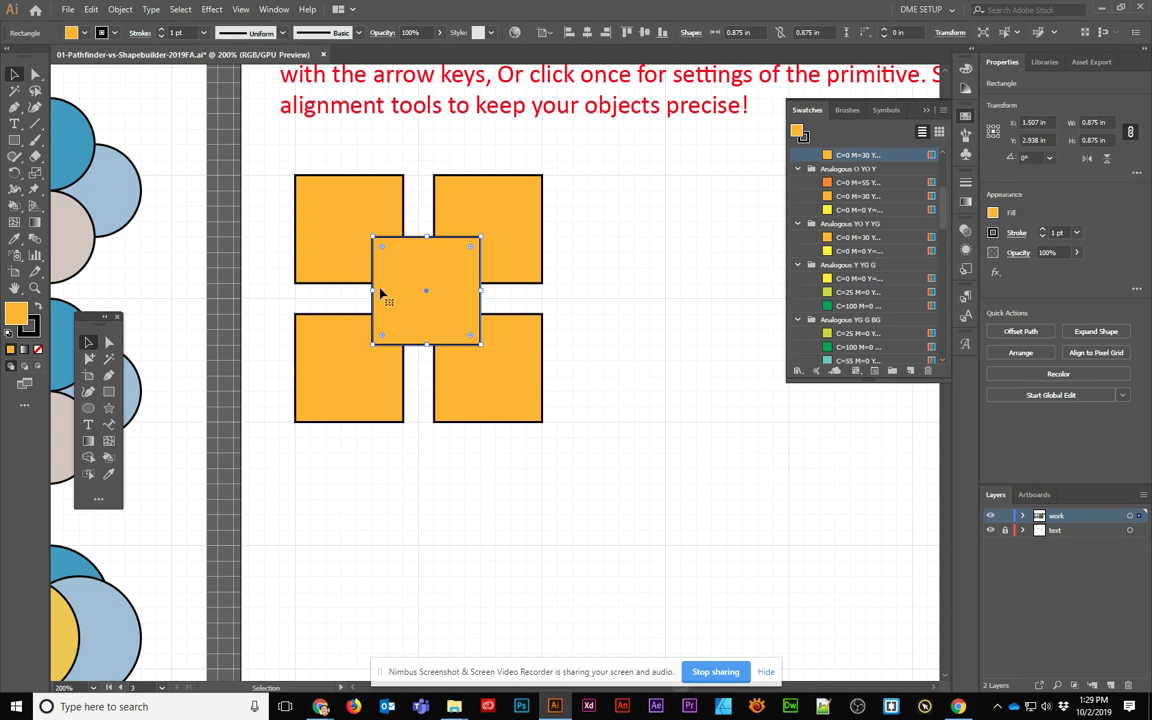
mouse_move(373, 237)
left_mouse_down()
mouse_move(345, 222)
mouse_move(357, 221)
left_mouse_up()
left_click_drag(481, 346, 481, 376)
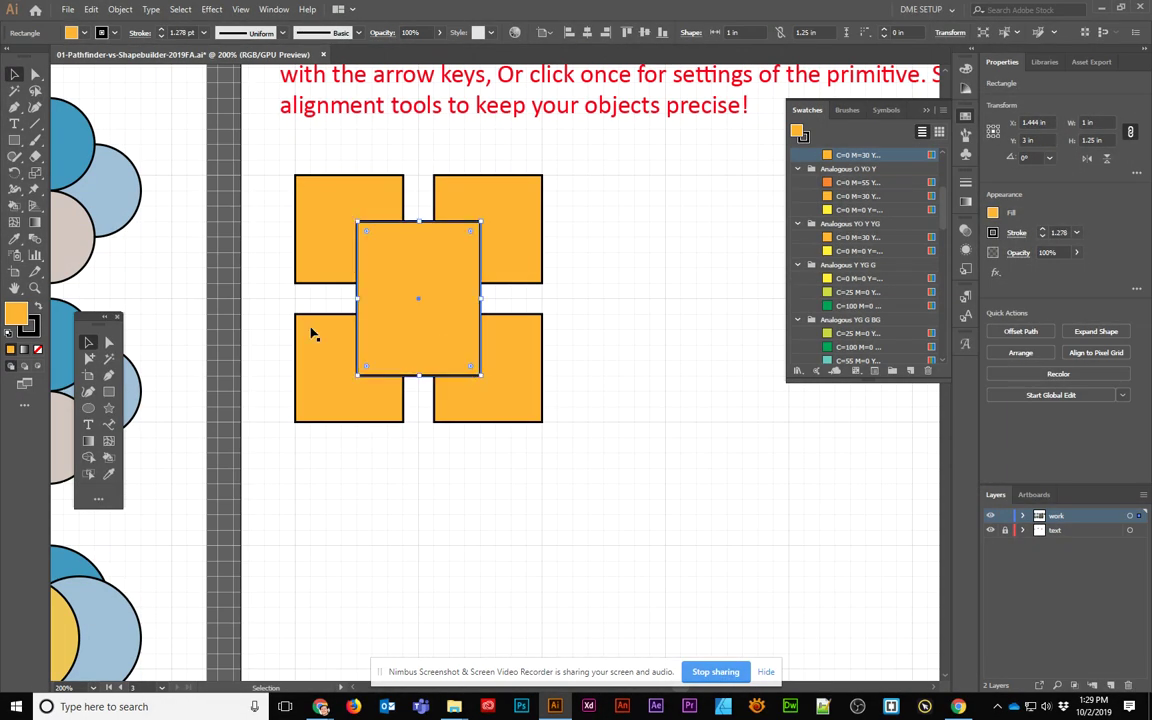
left_click(34, 124)
Step: Draw two corner-to-corner diagonals forming an X plus a horizontal line, then select everything
left_click_drag(295, 175, 542, 421)
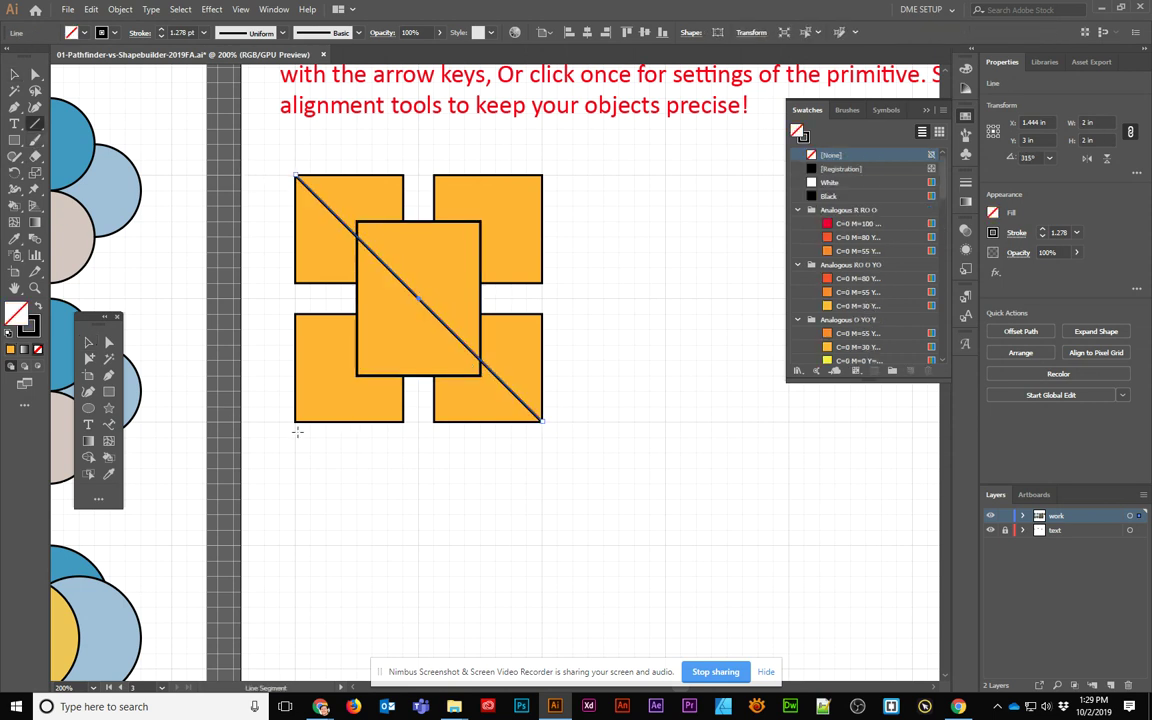
left_click_drag(294, 421, 542, 175)
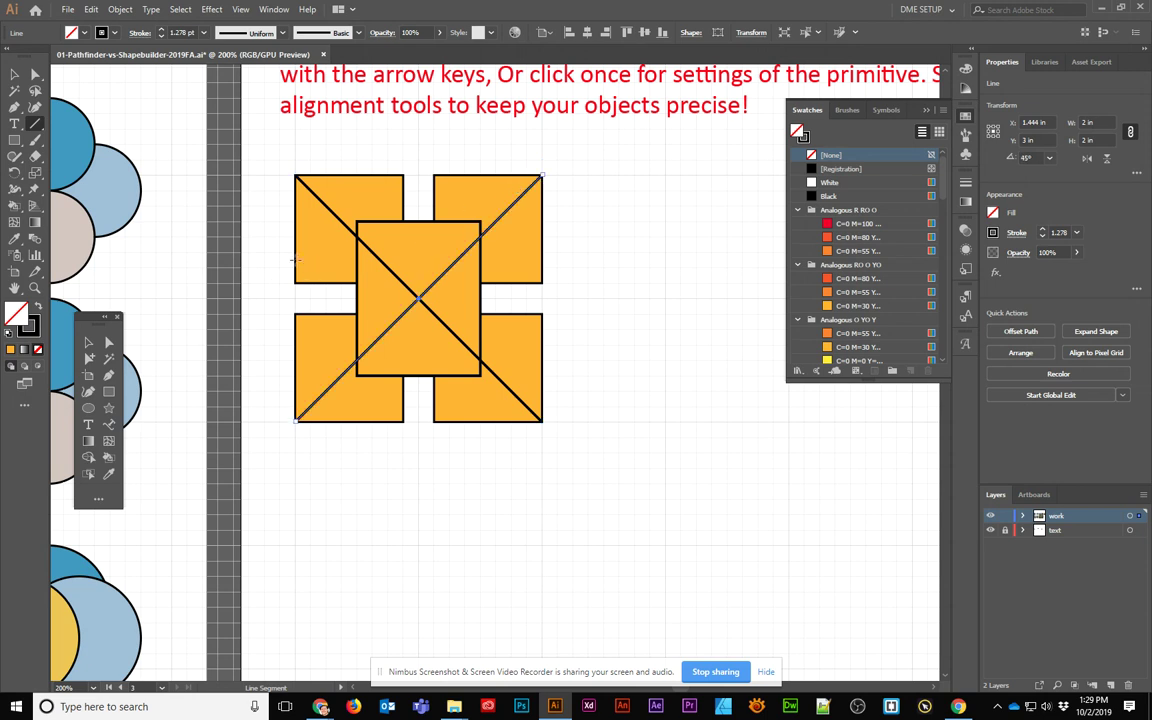
left_click_drag(295, 253, 542, 258)
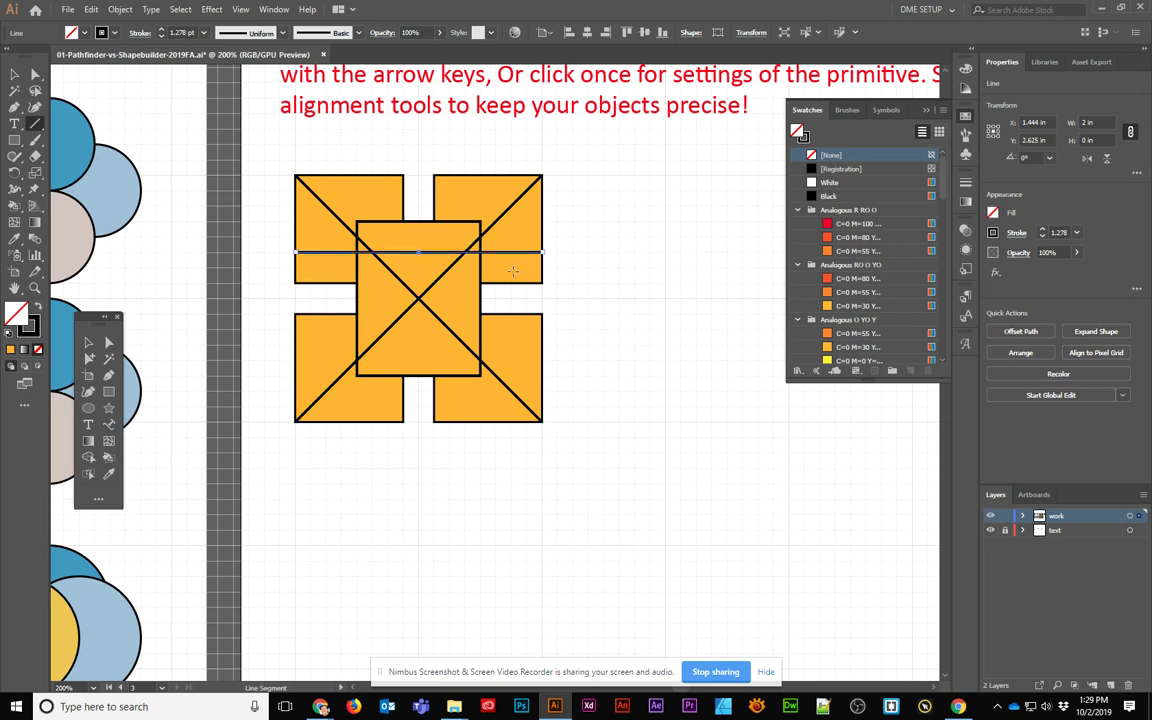
left_click(14, 76)
left_click_drag(278, 140, 535, 462)
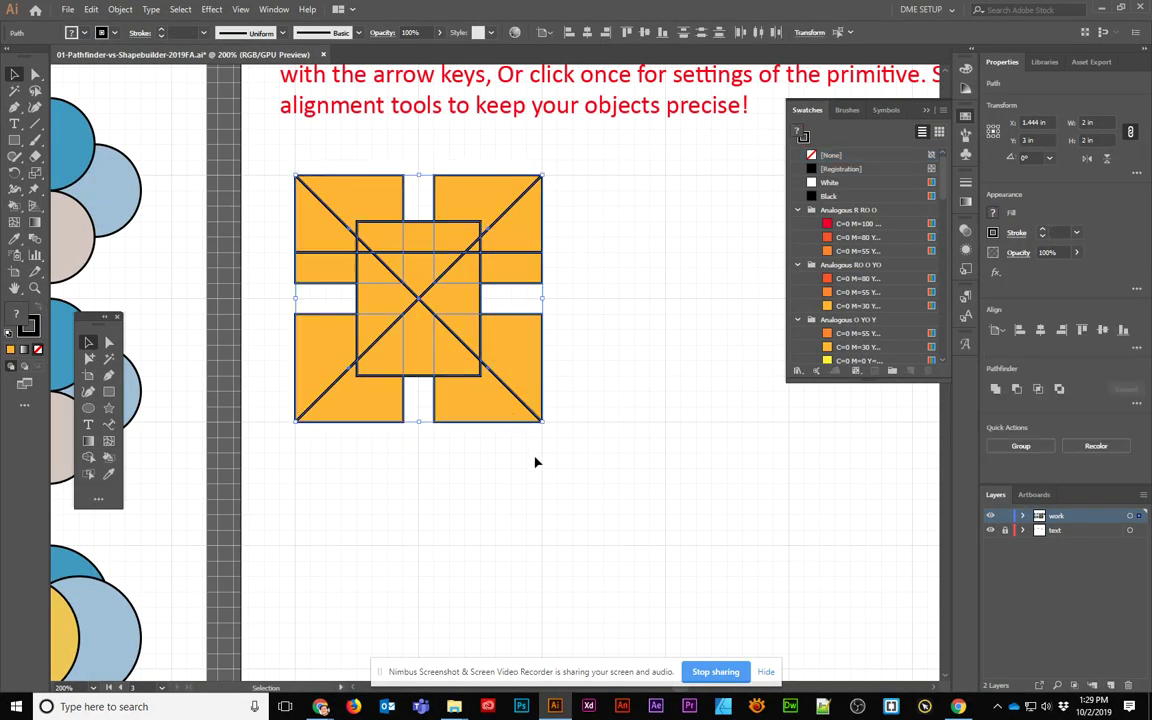
left_click(14, 207)
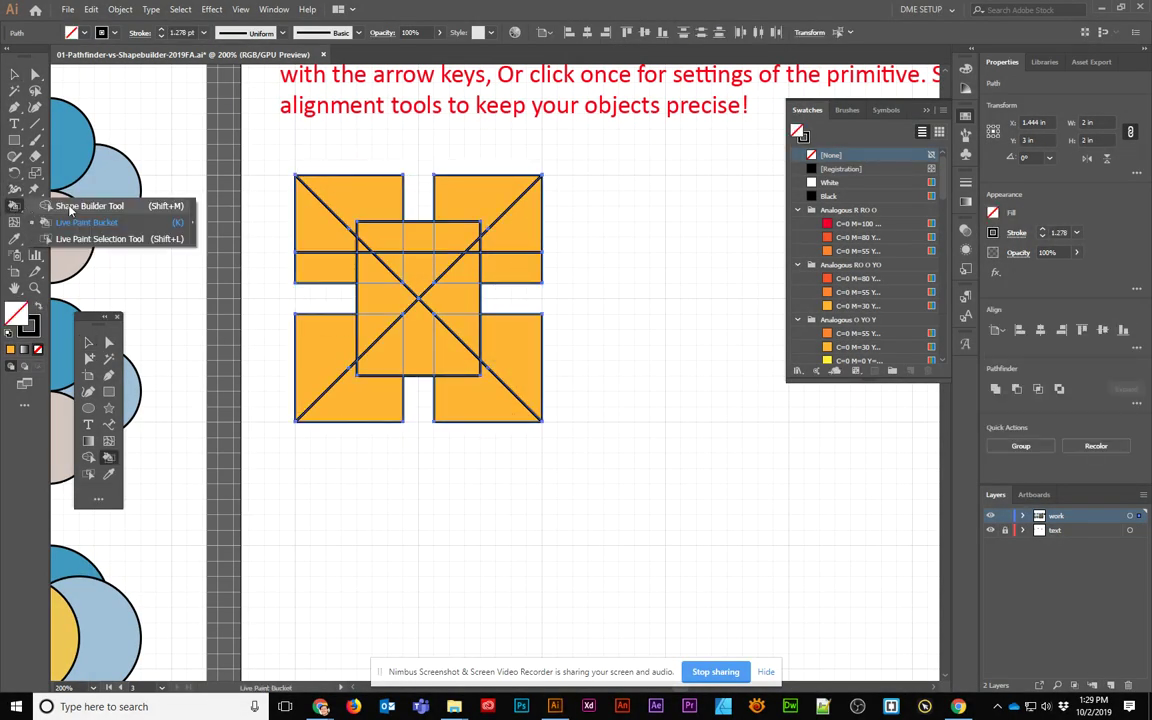
Step: With Shape Builder, delete the upper triangles of the top-left and top-right squares, undoing one mistake
left_click(70, 207)
left_click_drag(350, 180, 335, 285)
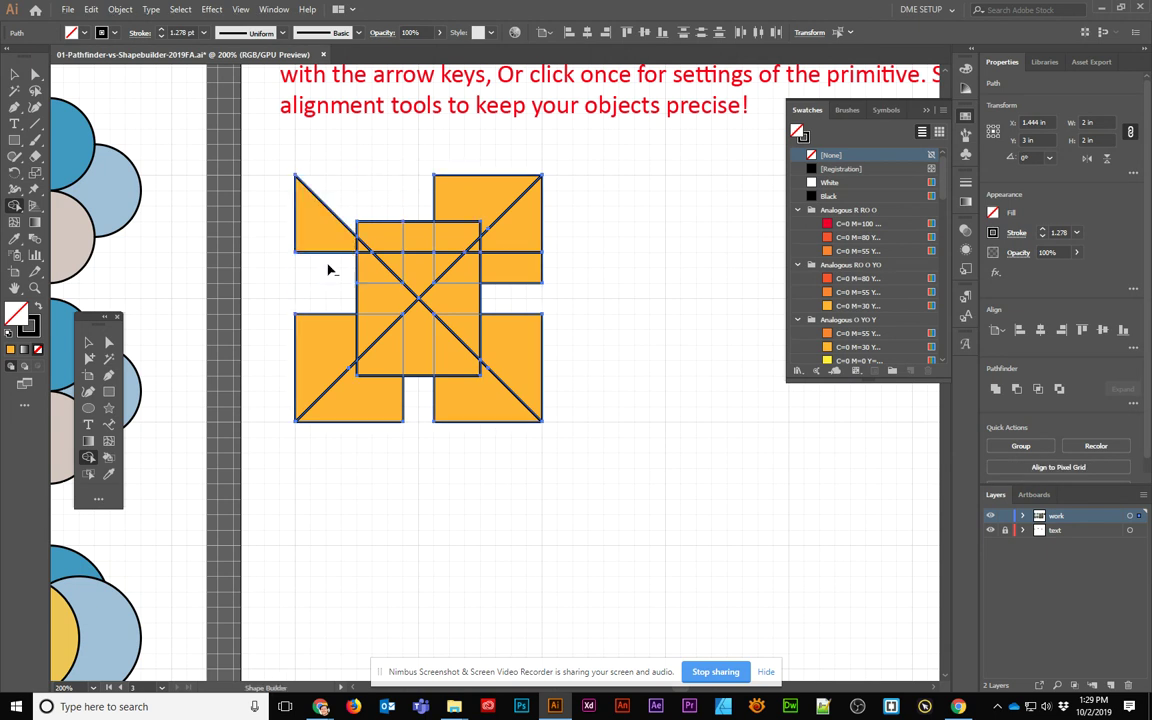
left_click(475, 192, "alt")
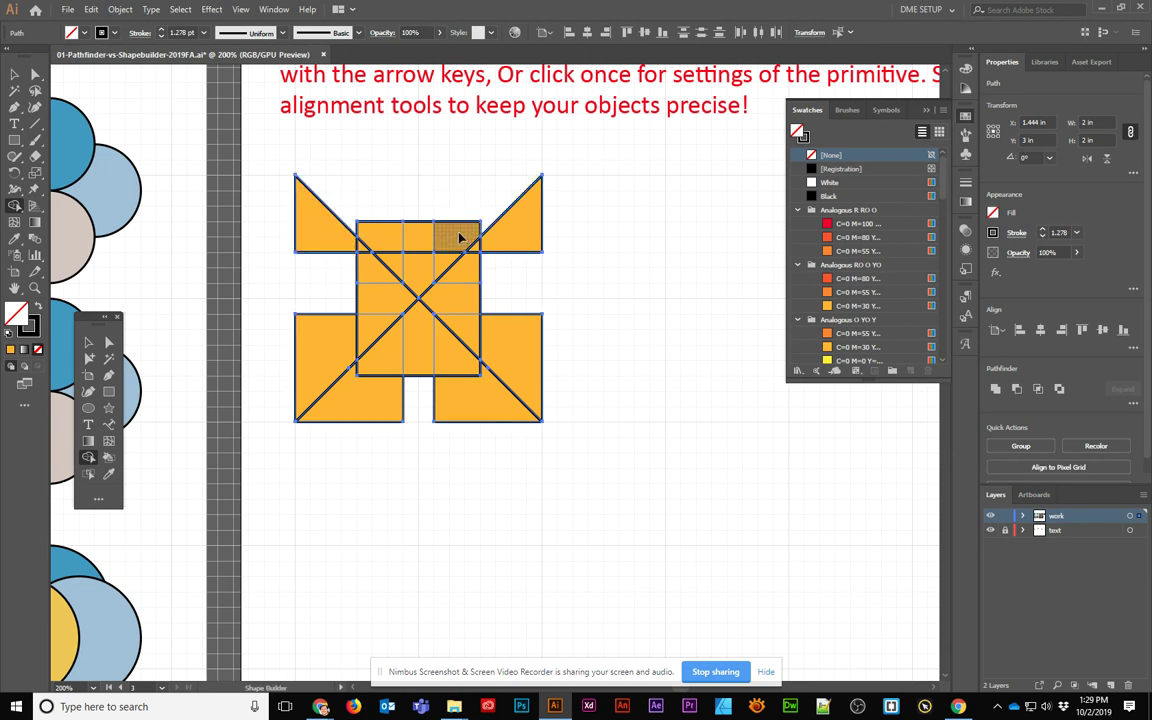
mouse_move(460, 237)
left_mouse_down()
mouse_move(422, 242)
mouse_move(460, 230)
left_mouse_up()
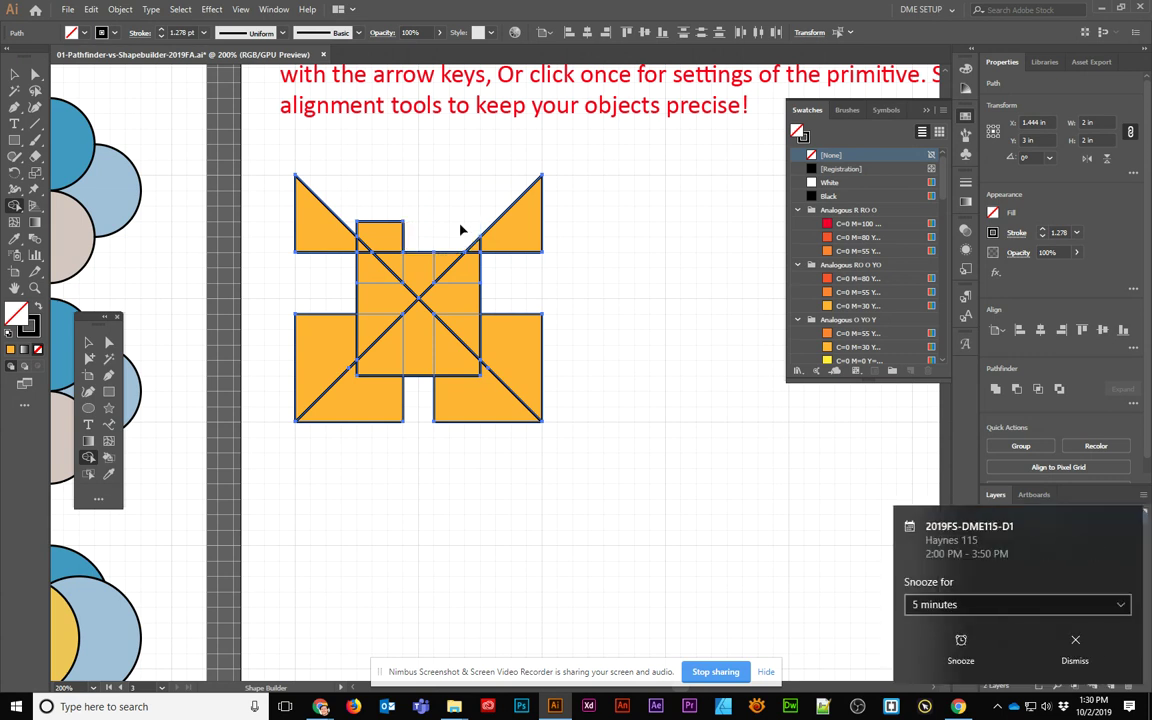
key("ctrl+z")
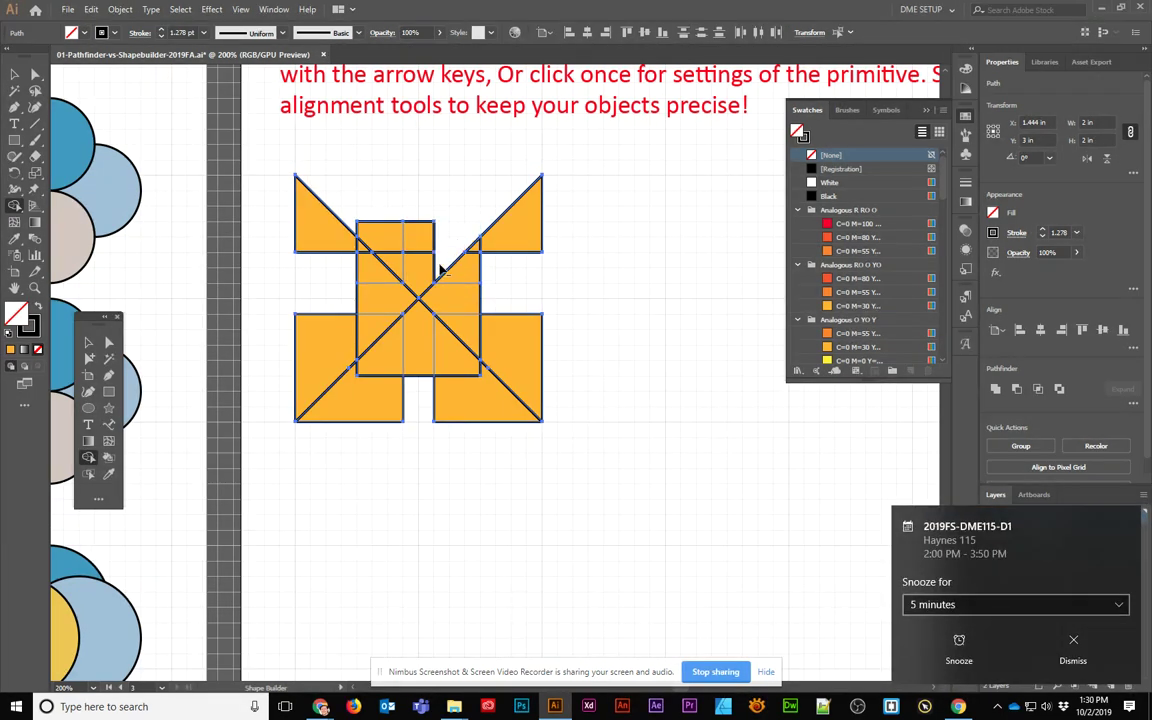
Step: Delete the centre rectangle's top-left piece, the middle band, the point below the square, and lower-square triangles
left_click(378, 238, "alt")
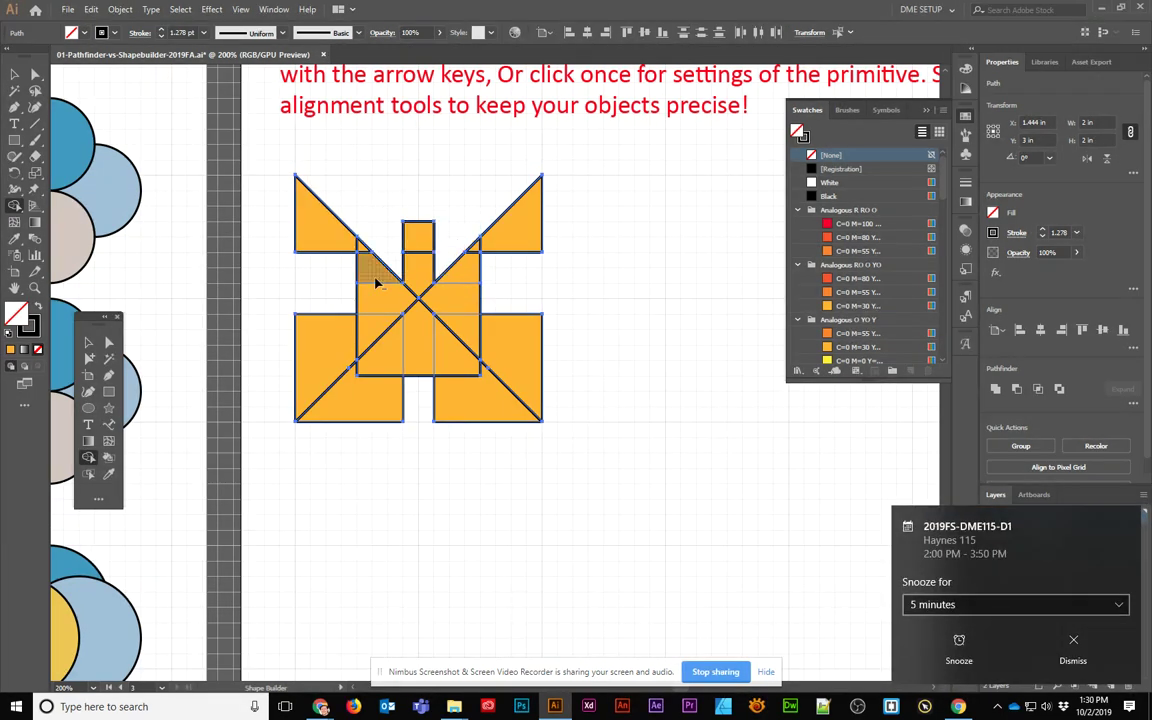
left_click_drag(317, 273, 480, 279, "alt")
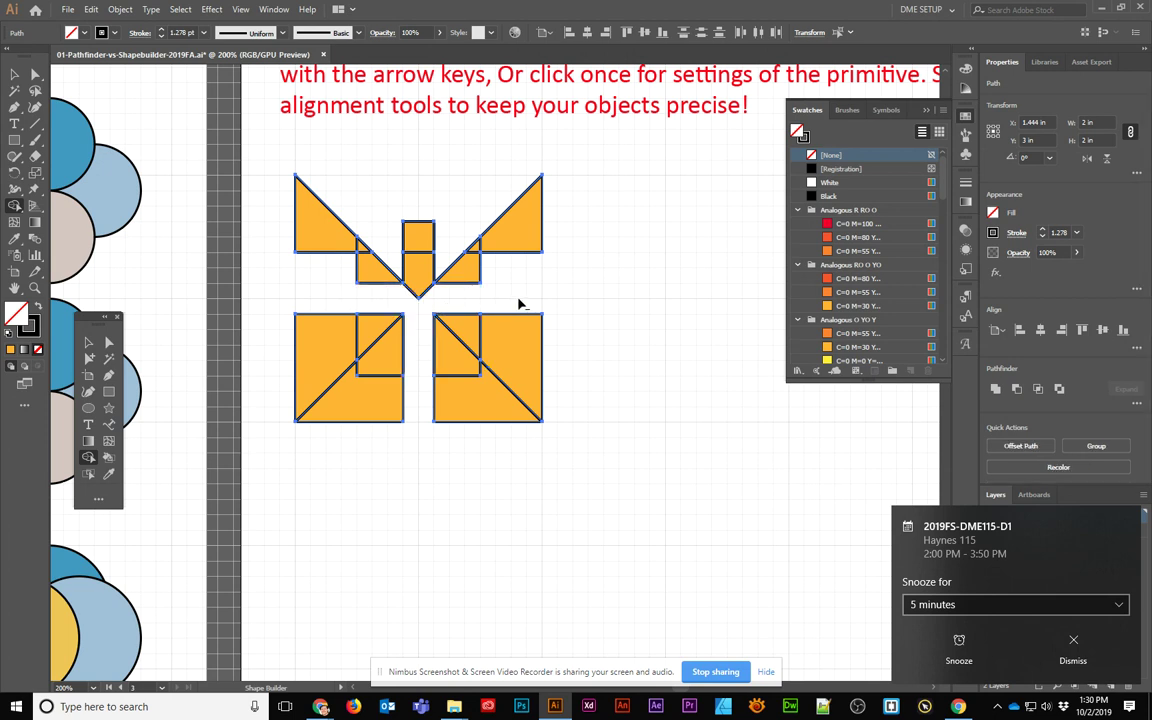
left_click(416, 270, "alt")
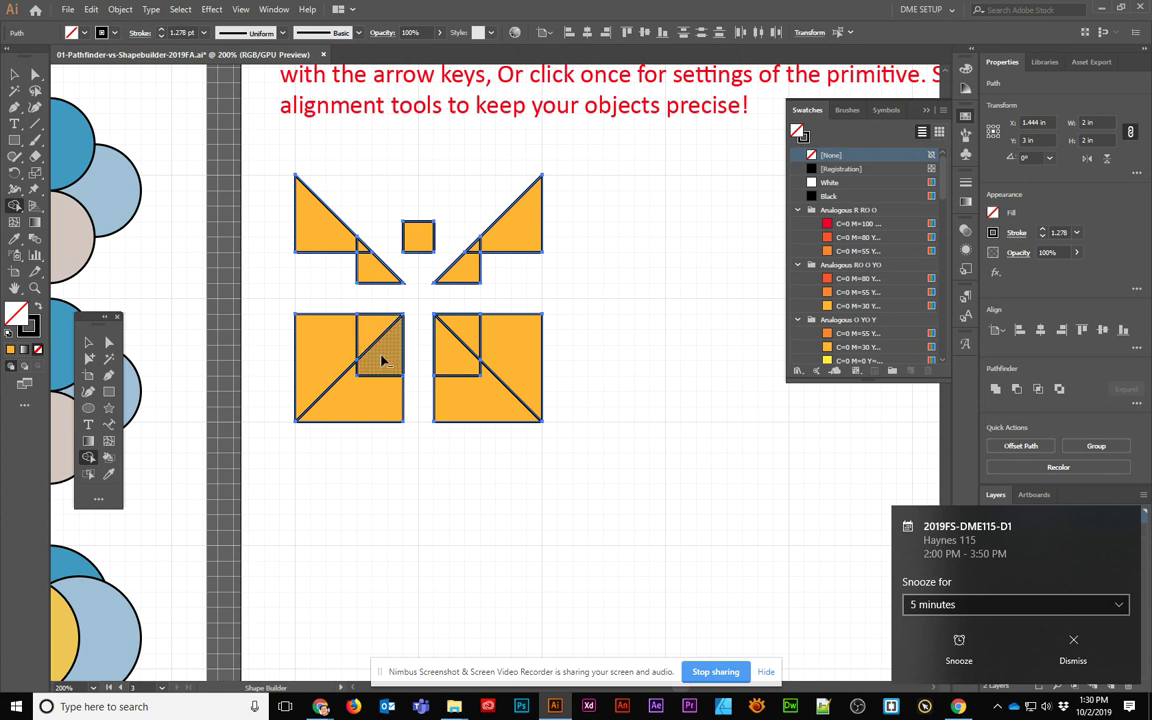
left_click(313, 336, "alt")
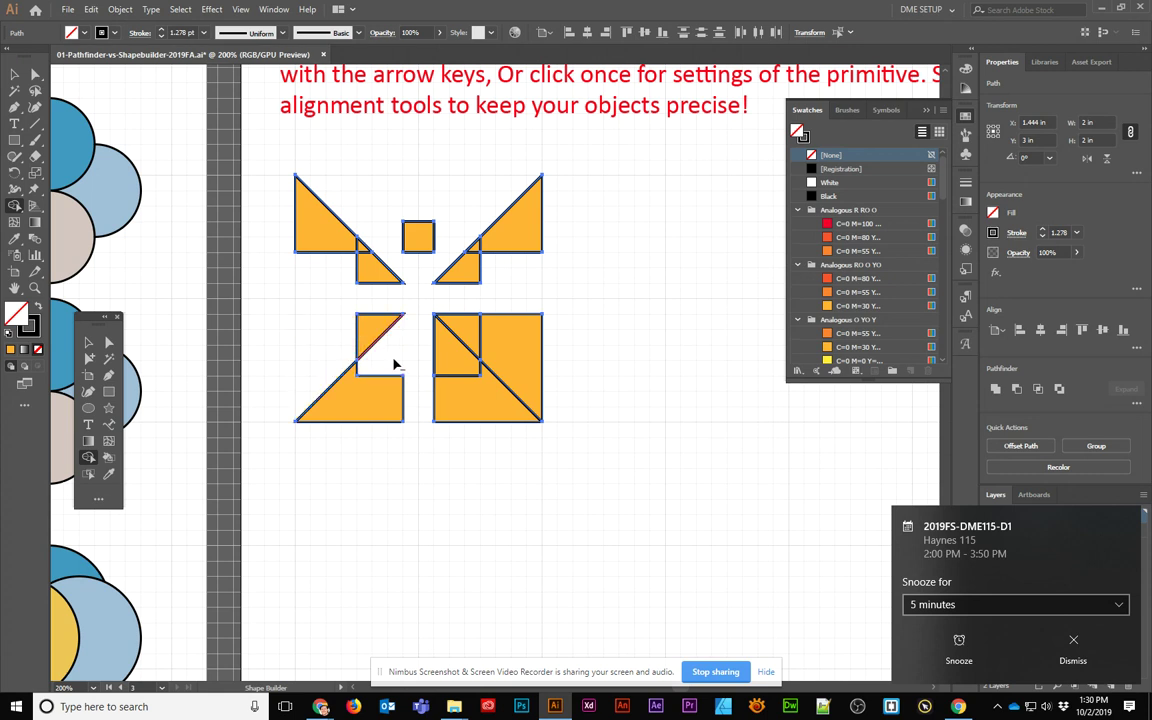
left_click(453, 360, "alt")
left_click(515, 345, "alt")
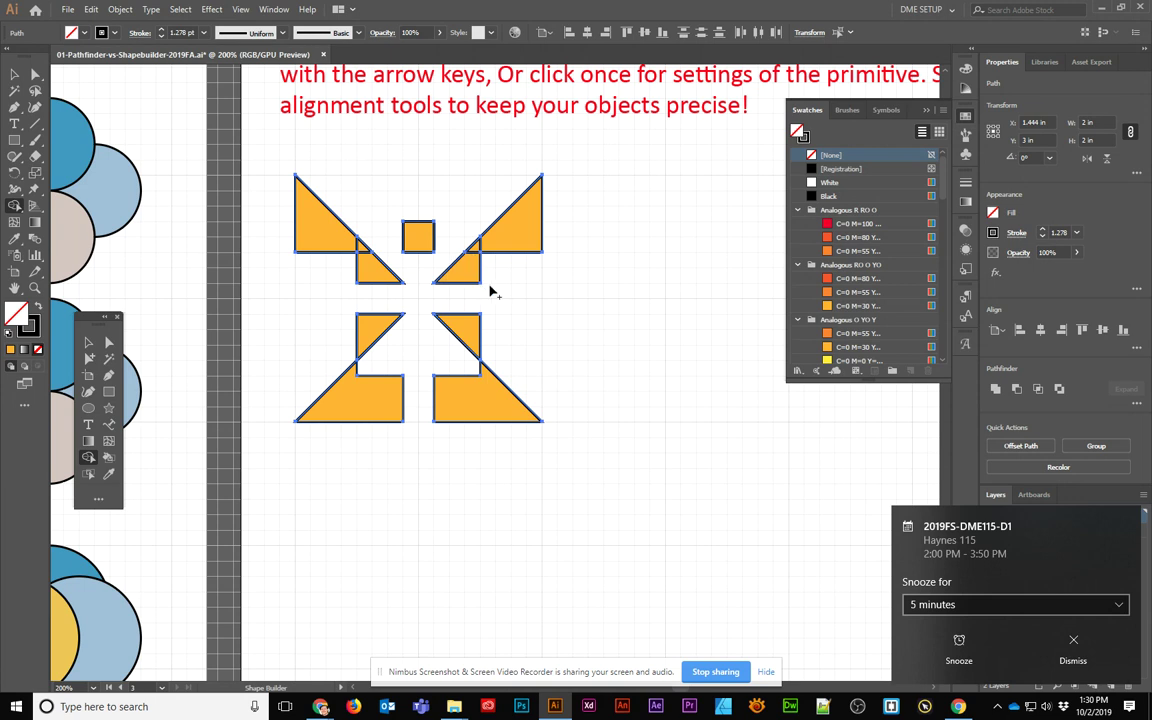
left_click(15, 75)
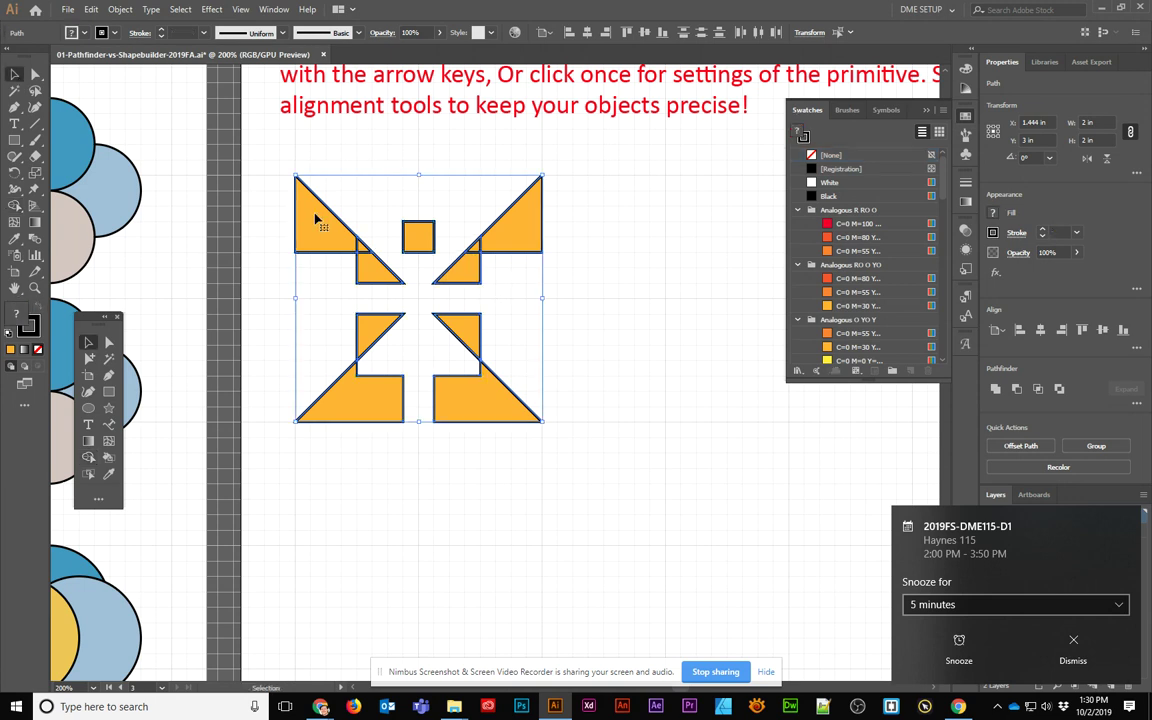
Step: Group the remaining pieces with Pathfinder and fill them solid black with no stroke
left_click_drag(245, 140, 613, 461)
left_click(994, 392)
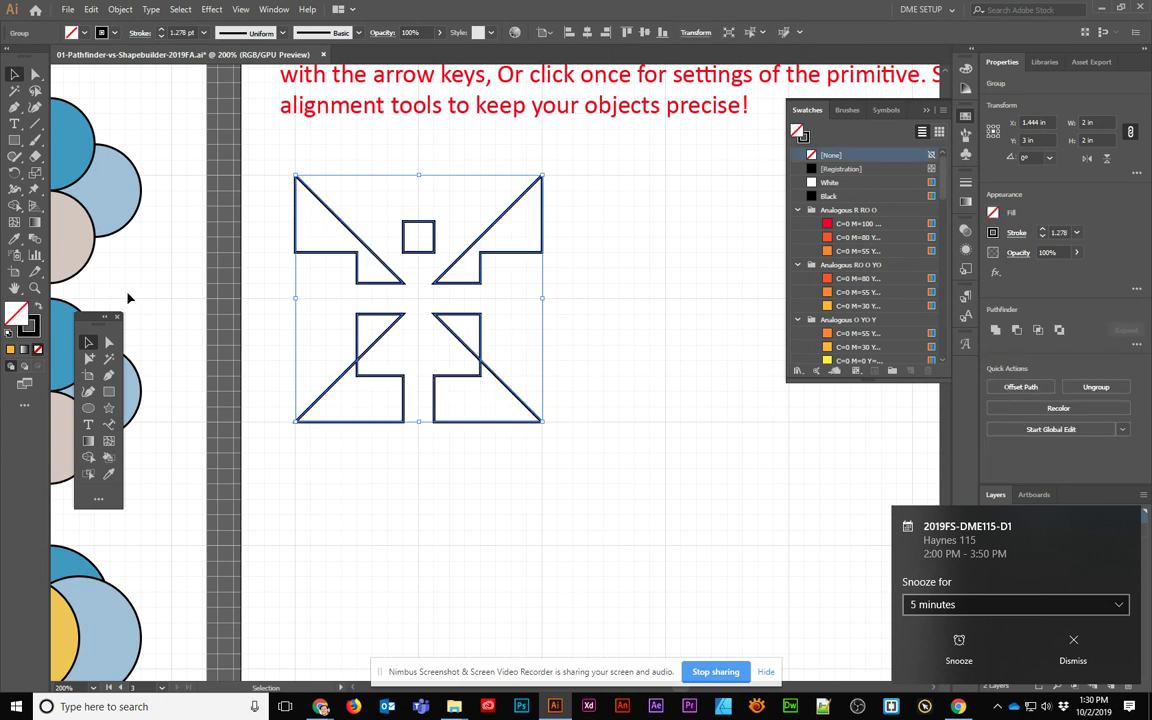
left_click(40, 305)
left_click(556, 402)
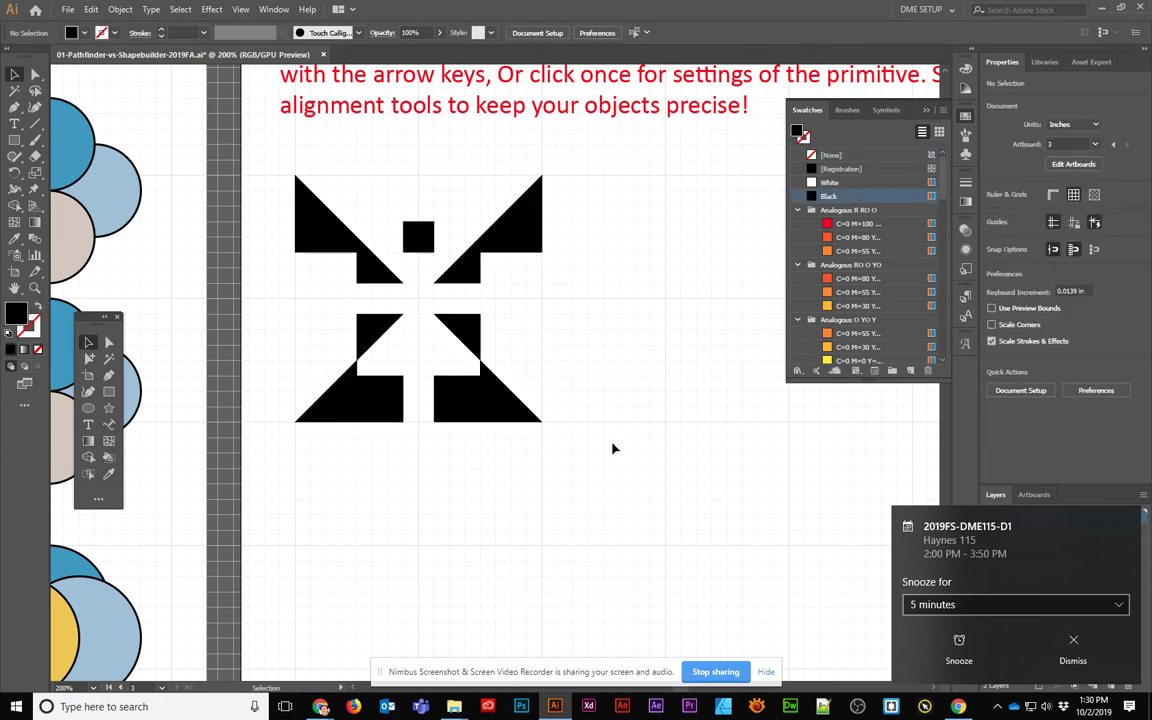
left_click_drag(496, 422, 597, 404)
key("ctrl+z")
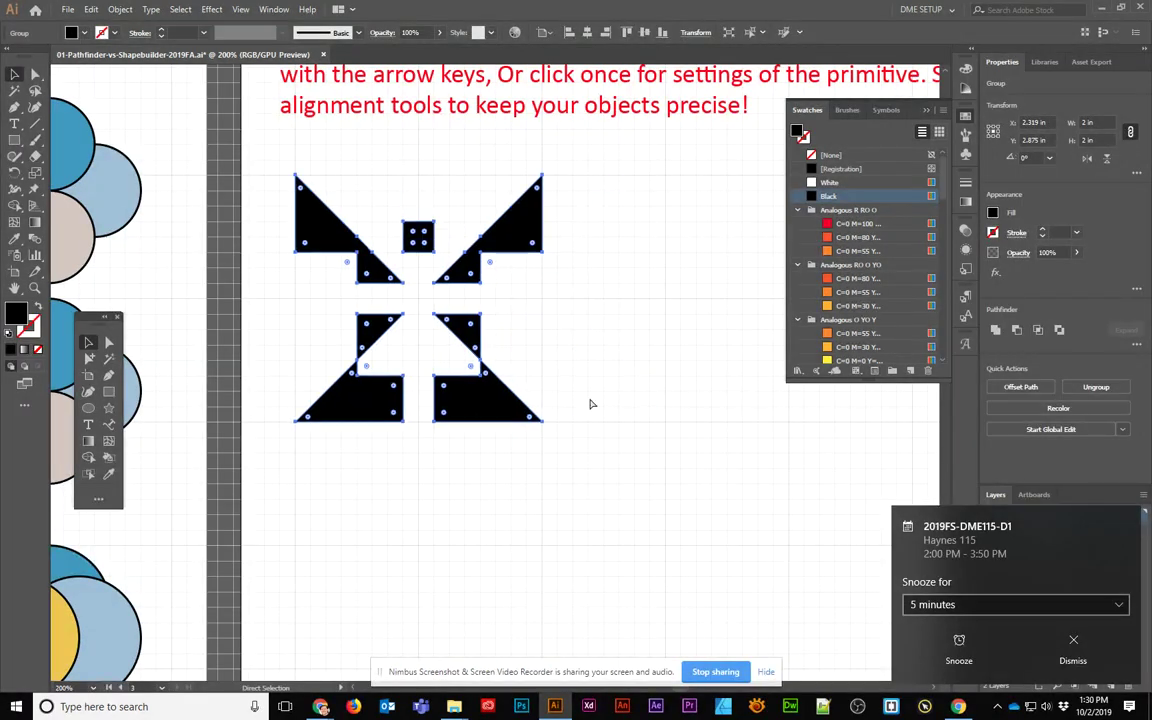
left_click(596, 458)
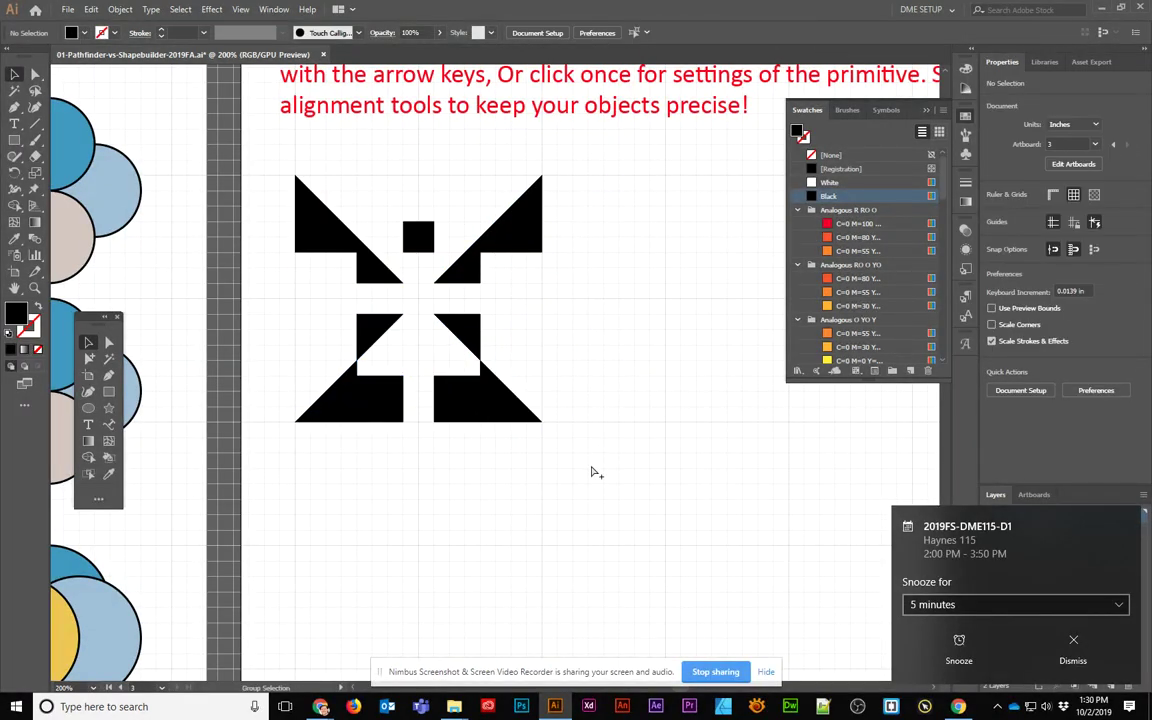
scroll(593, 466, "down", 3)
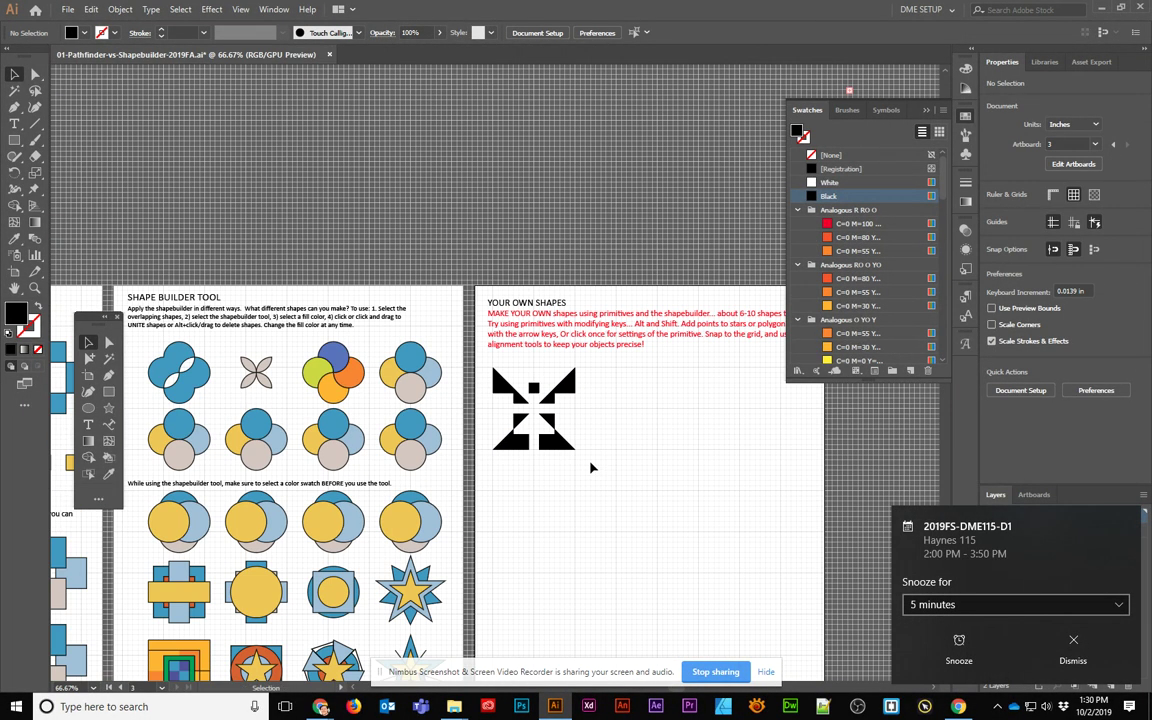